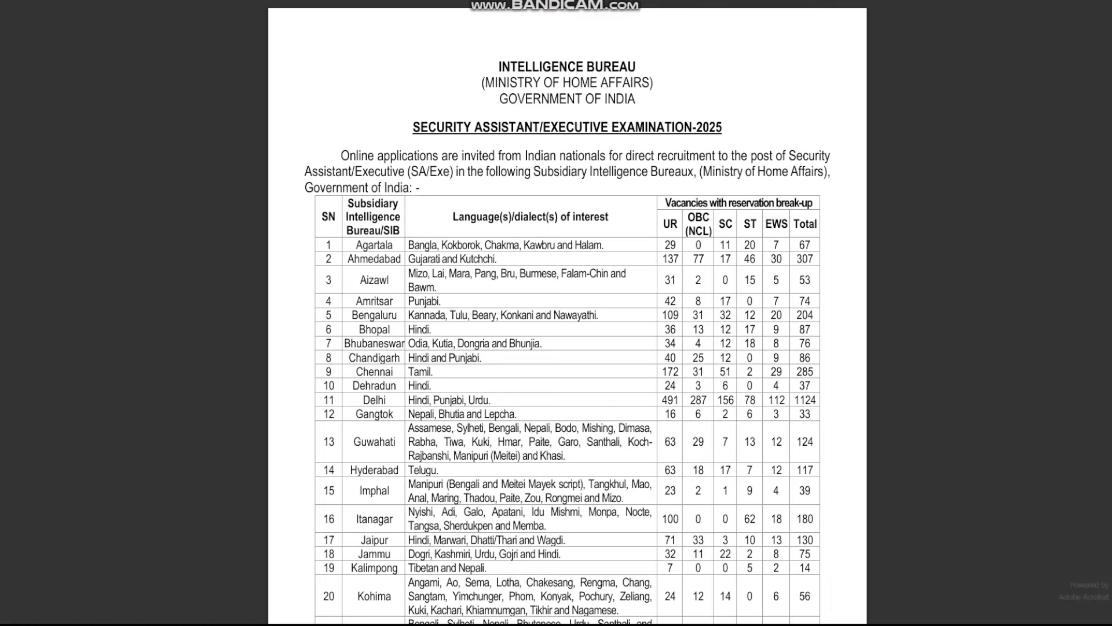
- Scroll through the recruitment advertisement's vacancy tables in Adobe Acrobat
scroll(549, 339, down, 10)
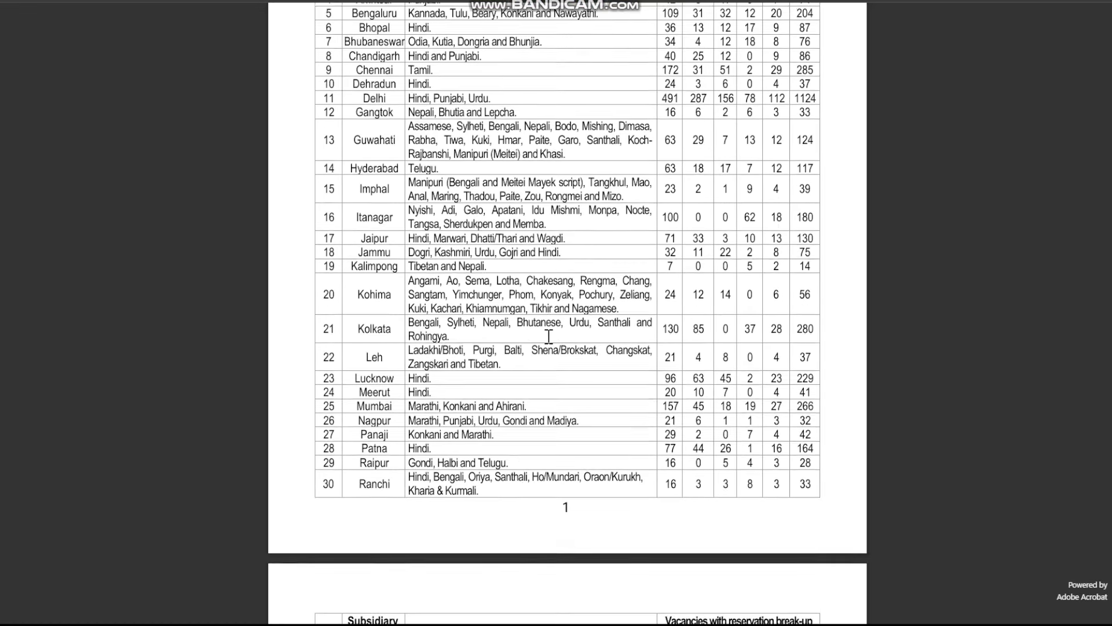
scroll(550, 339, down, 4)
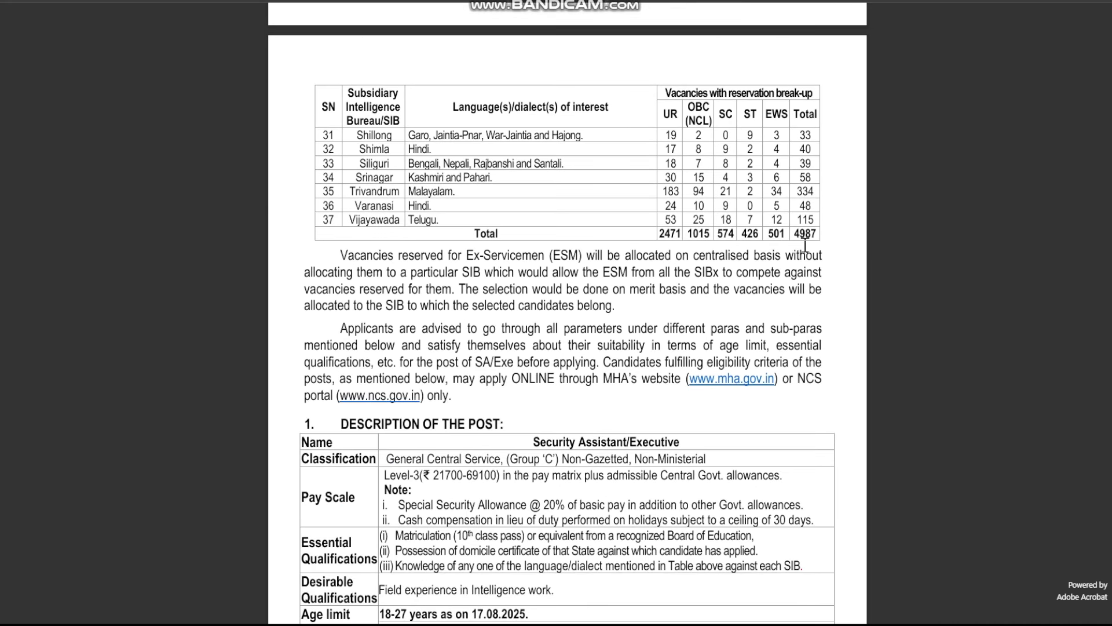
scroll(805, 244, up, 15)
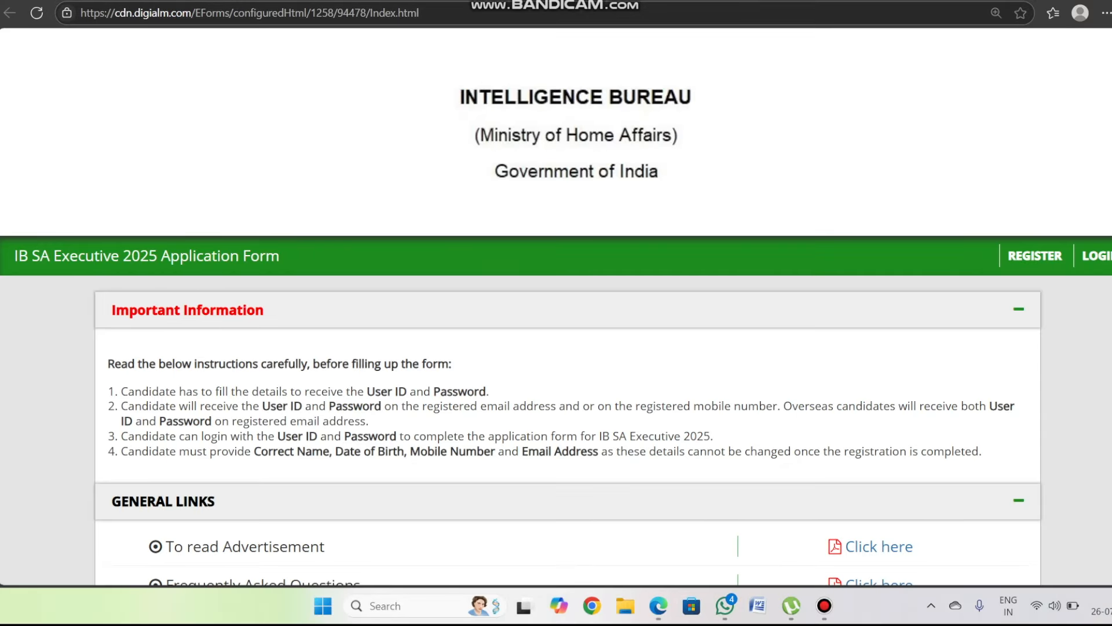
- Mark the REGISTER link for viewers, clear the marks, and open the candidate registration page
scroll(1018, 168, down, 3)
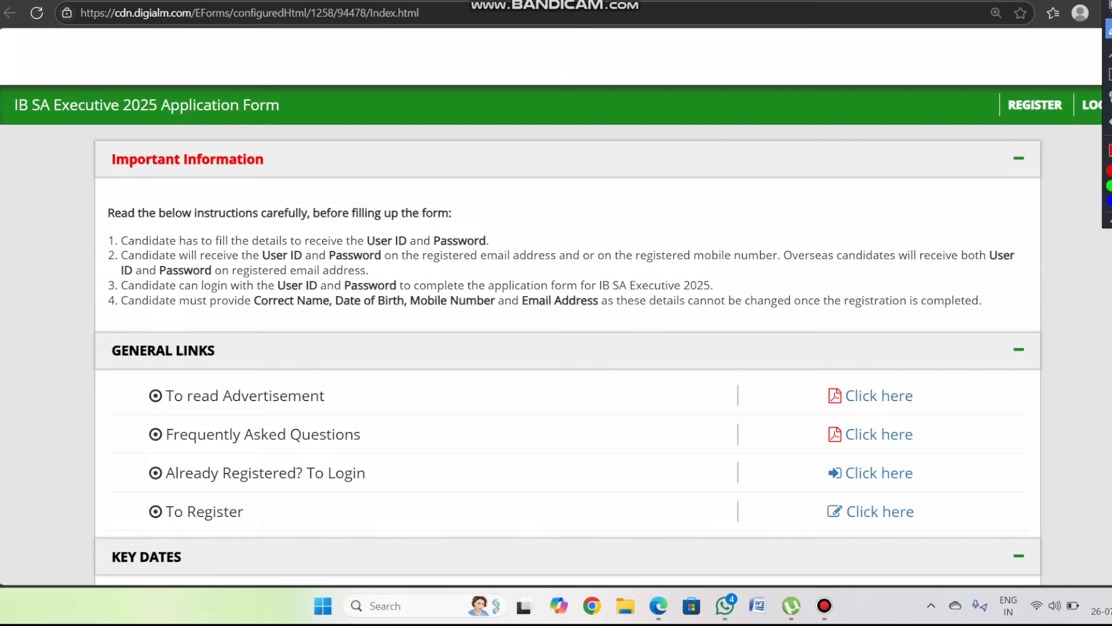
drag(961, 137, 1010, 117)
mouse_move(1046, 76)
mouse_down()
mouse_move(1029, 73)
mouse_move(1041, 131)
mouse_move(1026, 74)
mouse_up()
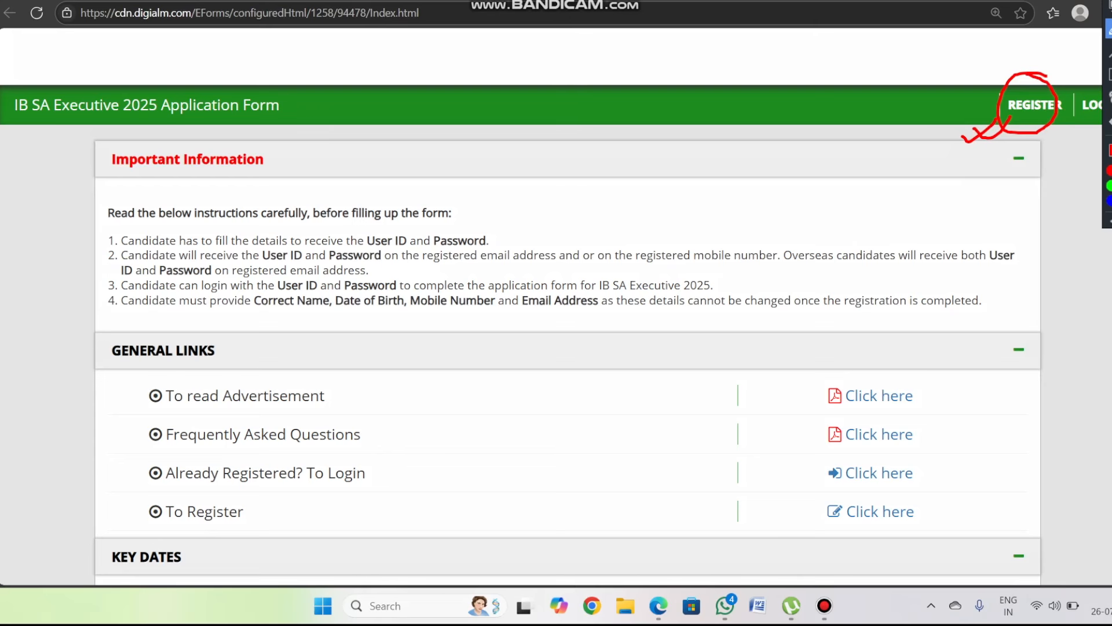
click(1110, 5)
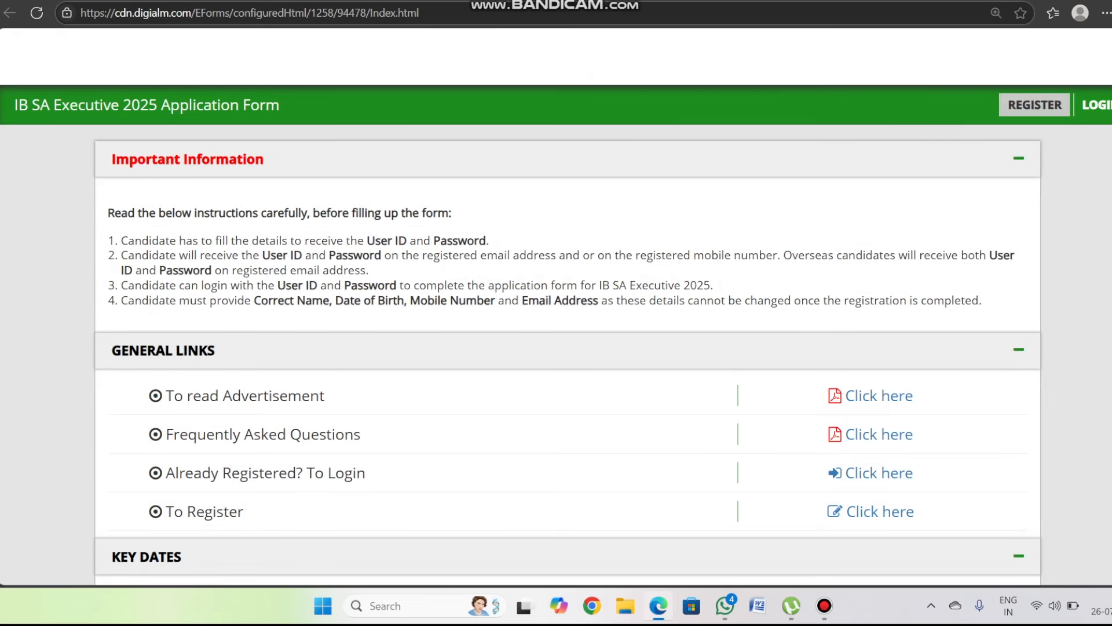
click(1035, 104)
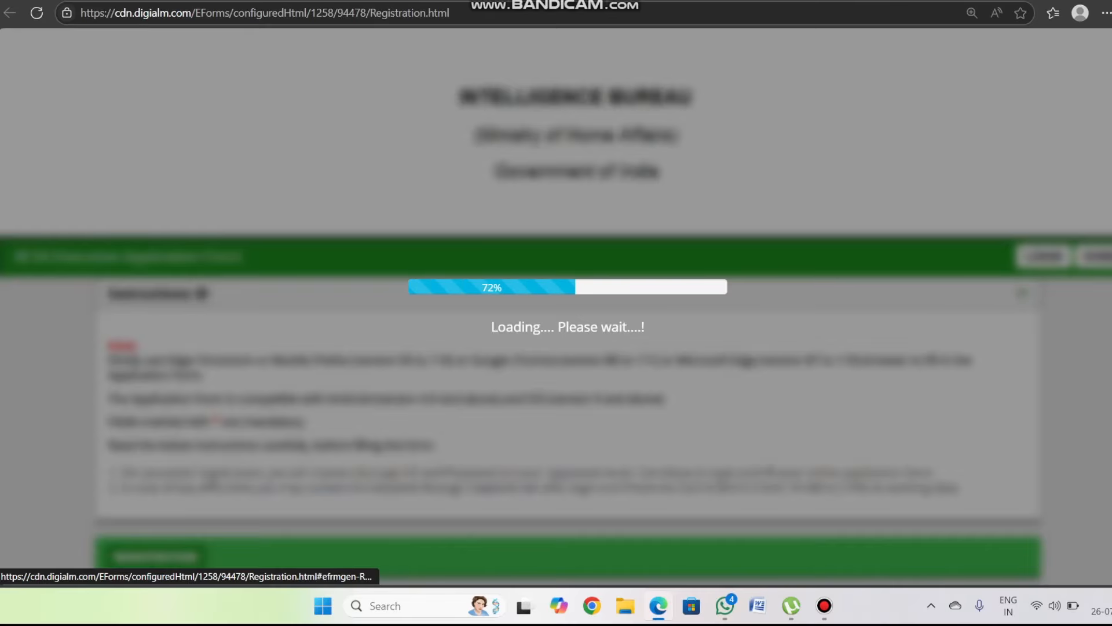
- Pen-mark the full name, mobile, confirm mobile, email, confirm email and domicile state fields, then clear the marks
scroll(556, 324, down, 6)
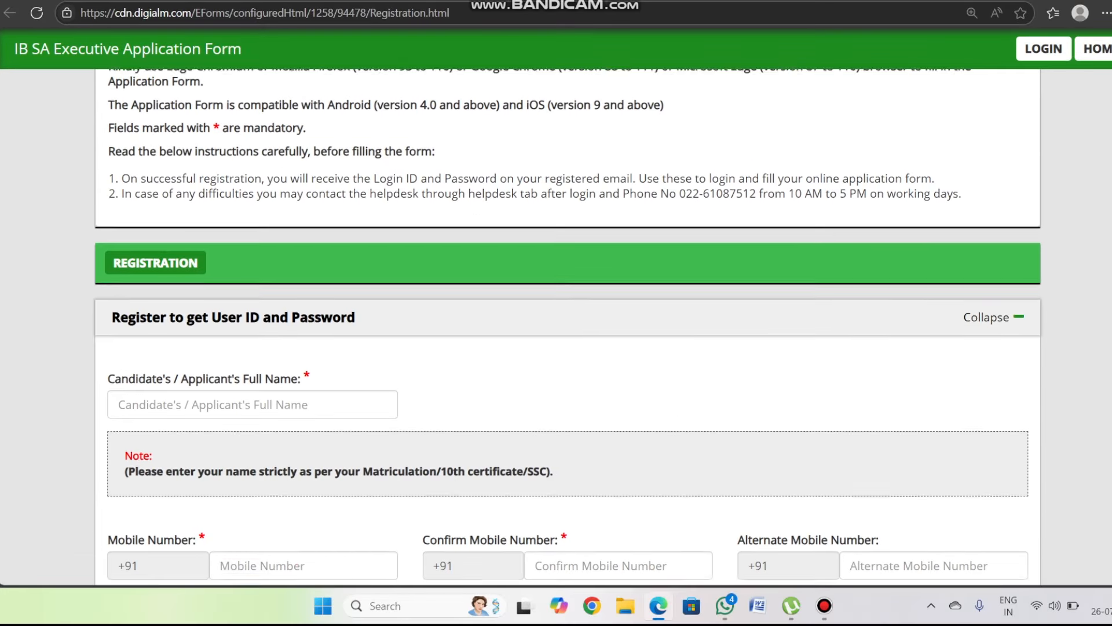
scroll(556, 325, down, 1)
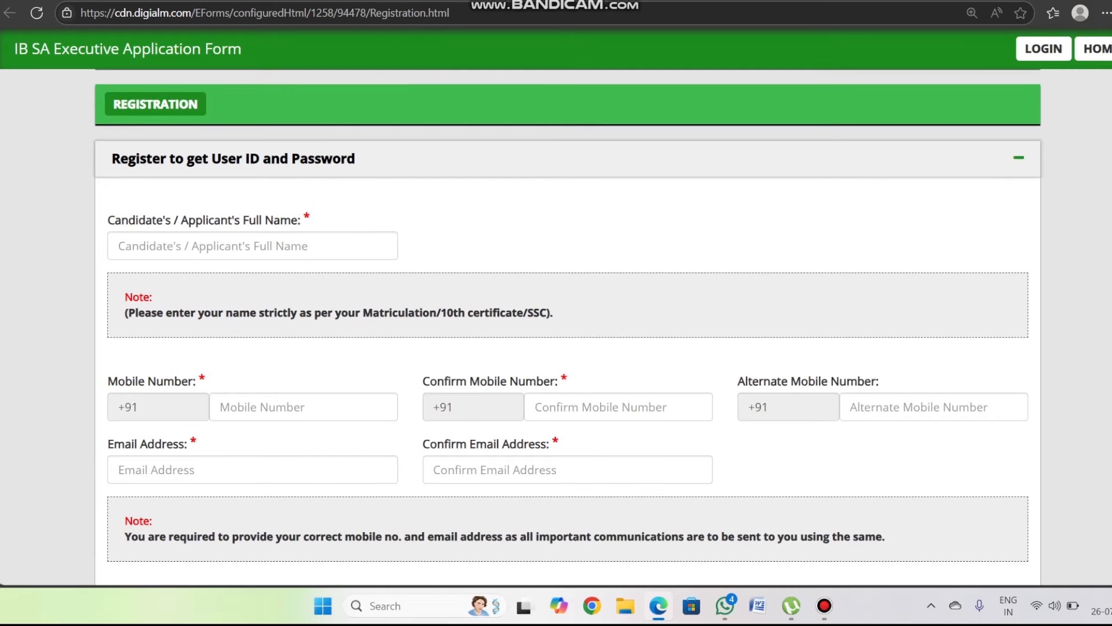
scroll(556, 325, down, 1)
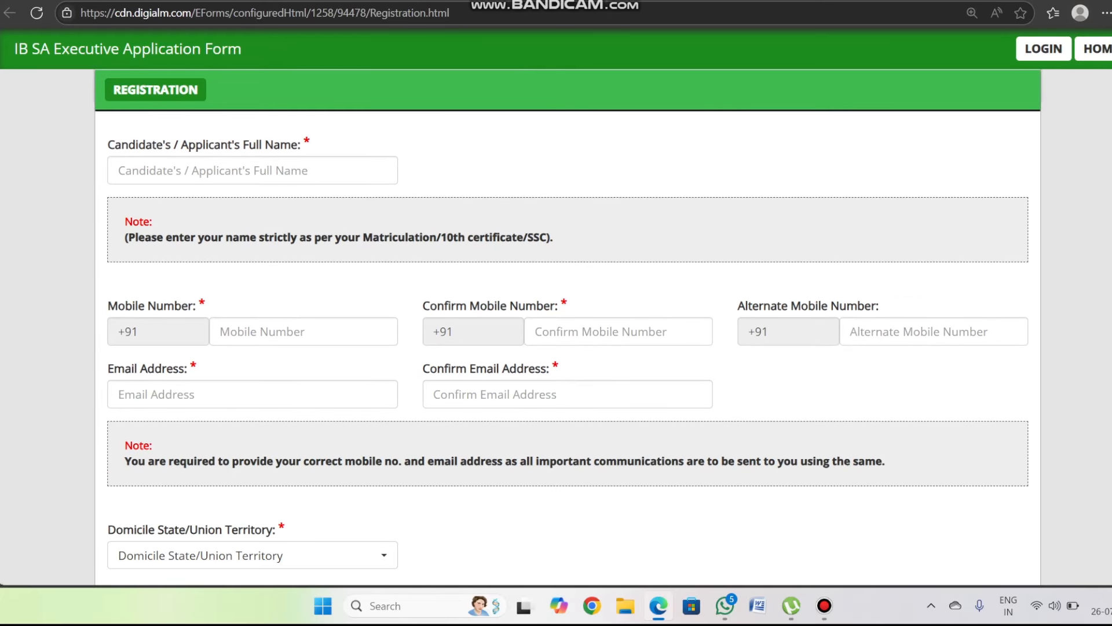
key(ctrl+alt+d)
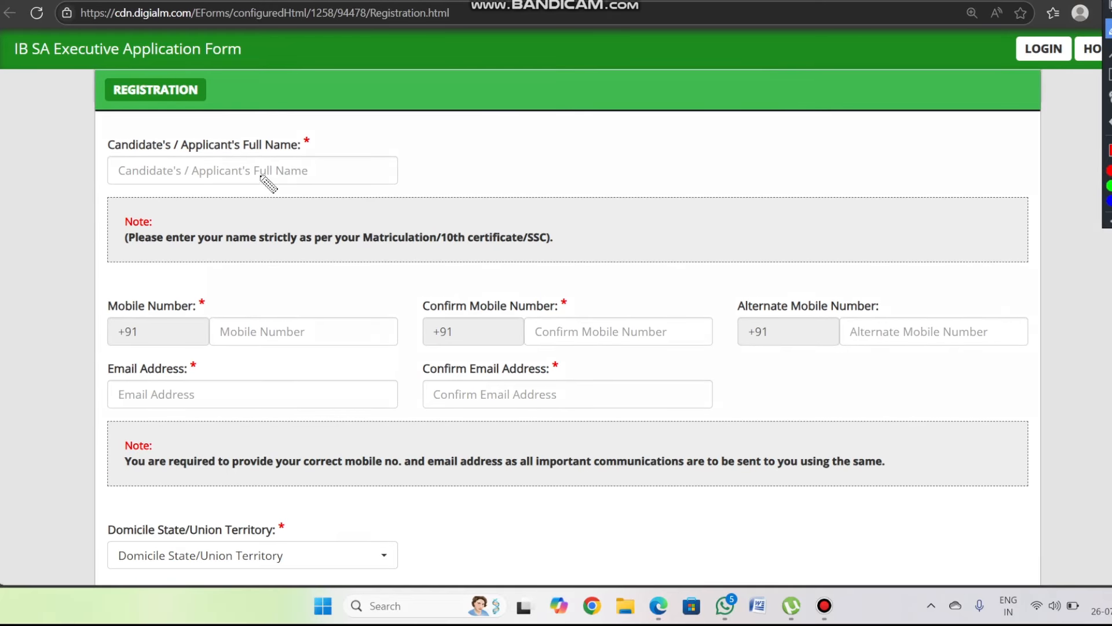
mouse_move(261, 173)
mouse_down()
mouse_move(277, 181)
mouse_move(308, 166)
mouse_up()
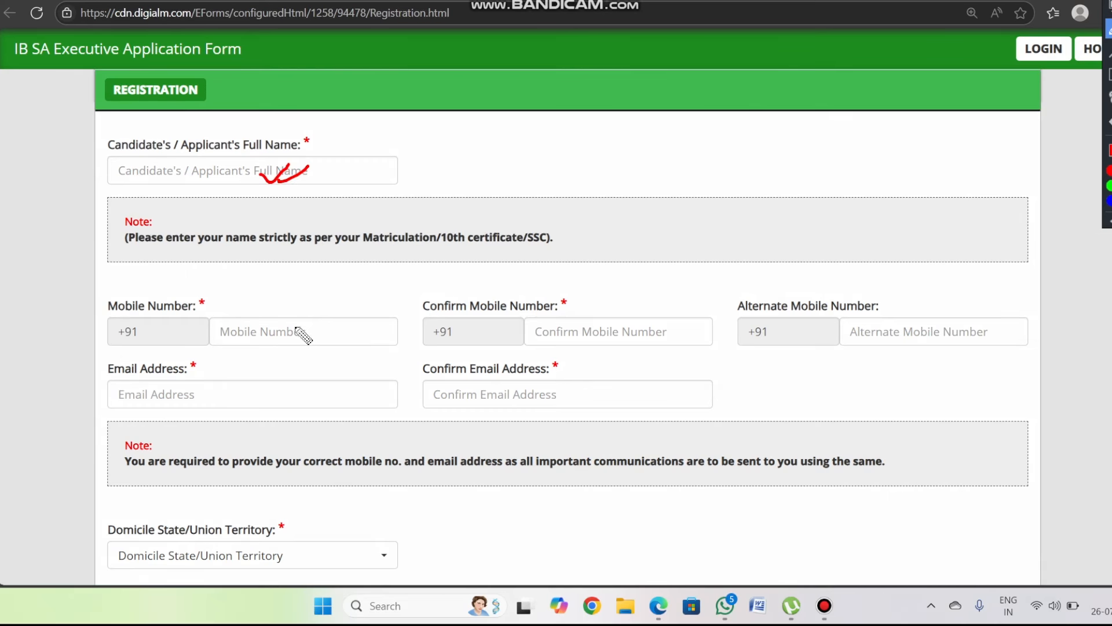
mouse_move(272, 328)
mouse_down()
mouse_move(304, 322)
mouse_move(302, 341)
mouse_up()
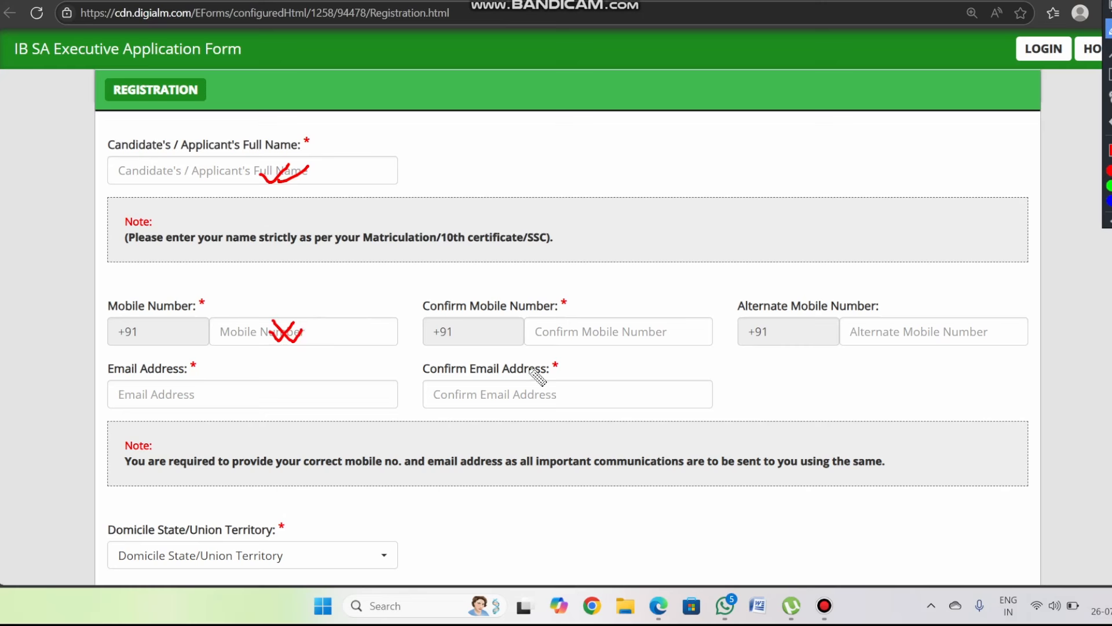
mouse_move(555, 339)
mouse_down()
mouse_move(583, 340)
mouse_move(581, 331)
mouse_up()
drag(200, 394, 246, 378)
drag(494, 409, 530, 403)
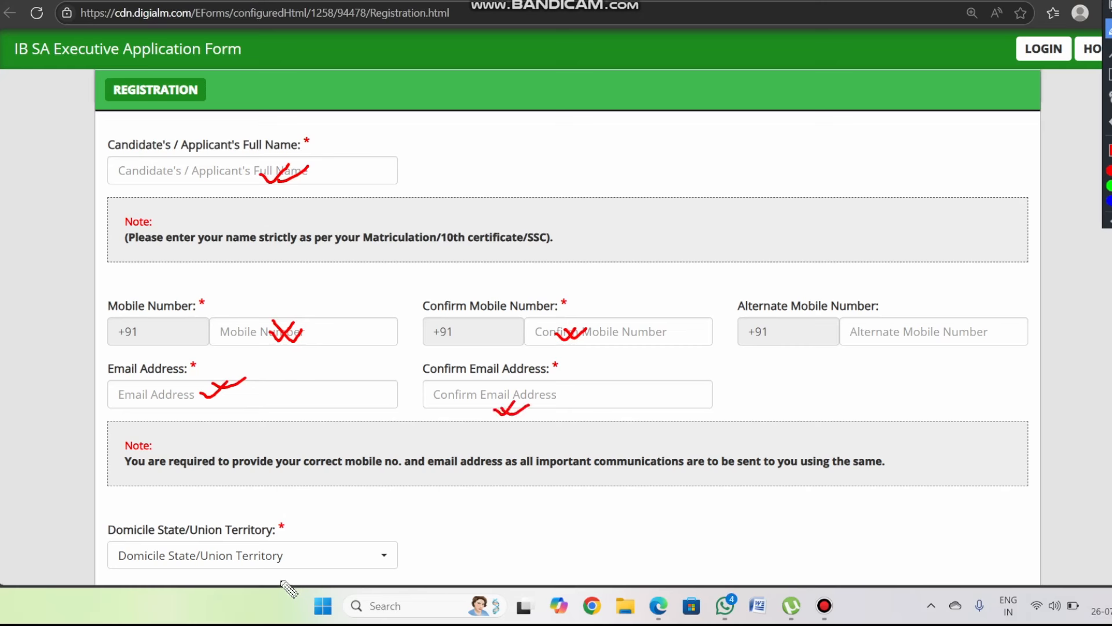
drag(256, 547, 289, 537)
key(Escape)
scroll(567, 347, down, 4)
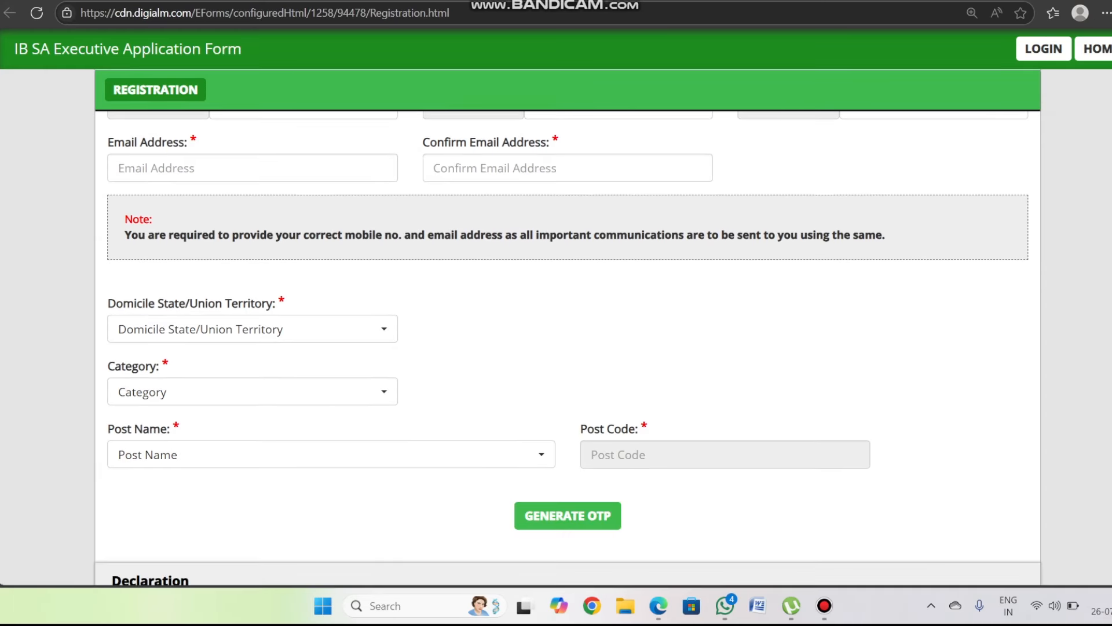
- Set the domicile state to Assam and the SIB to Guwahati
click(252, 329)
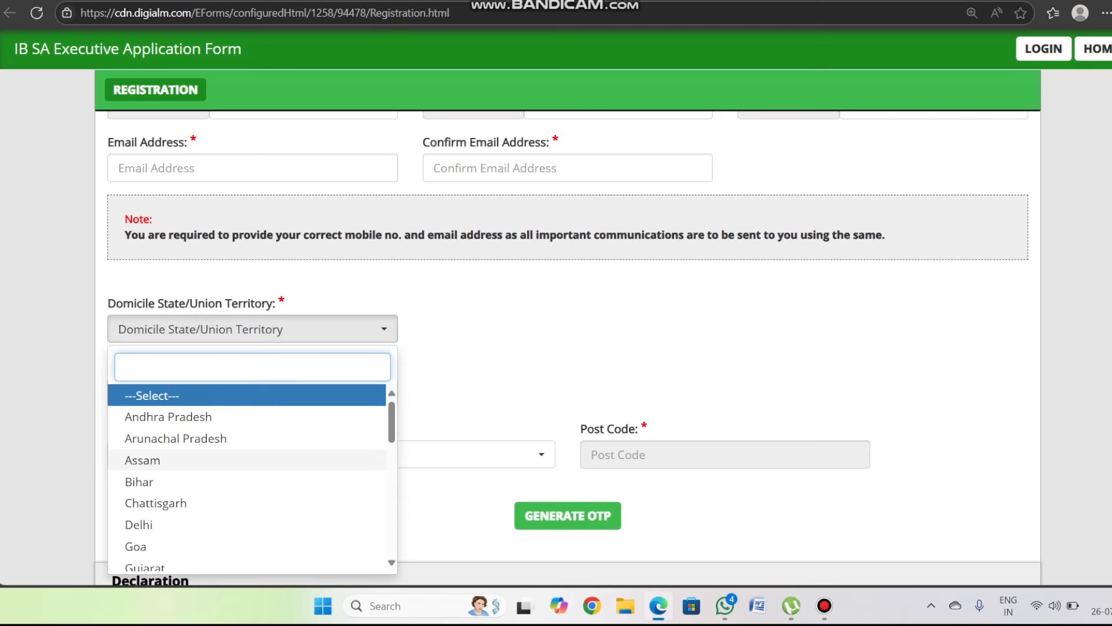
click(142, 460)
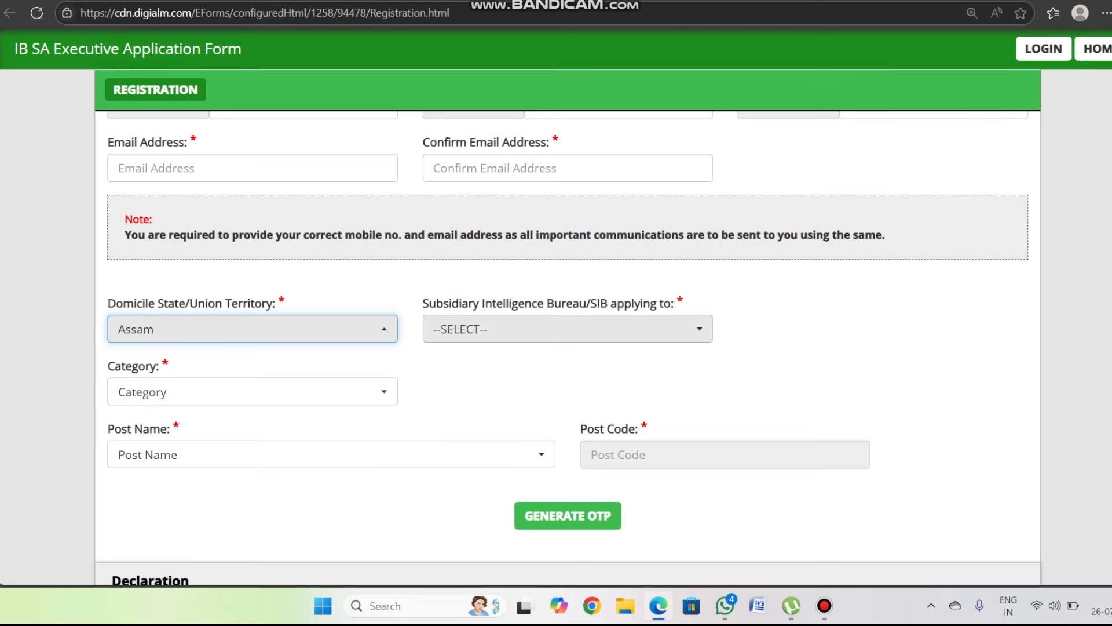
click(568, 329)
click(556, 417)
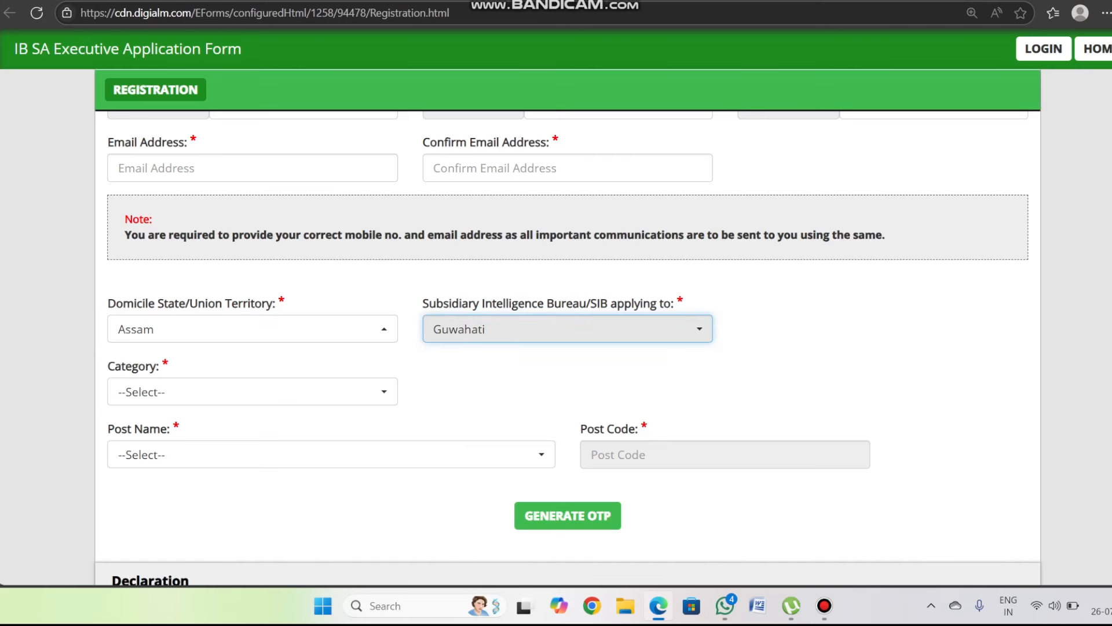
scroll(252, 316, down, 1)
- Set category to ST and post to SECURITY ASSISTANT/EXECUTIVE, then generate the OTP
click(252, 317)
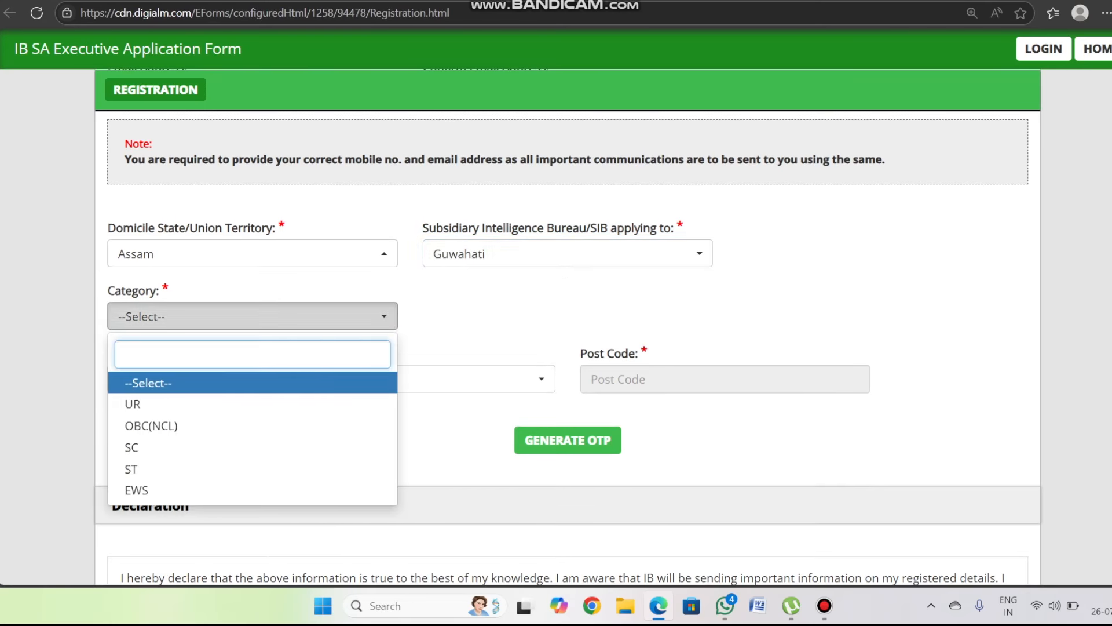
key(Down)
key(Down)
key(Down)
key(Down)
key(Return)
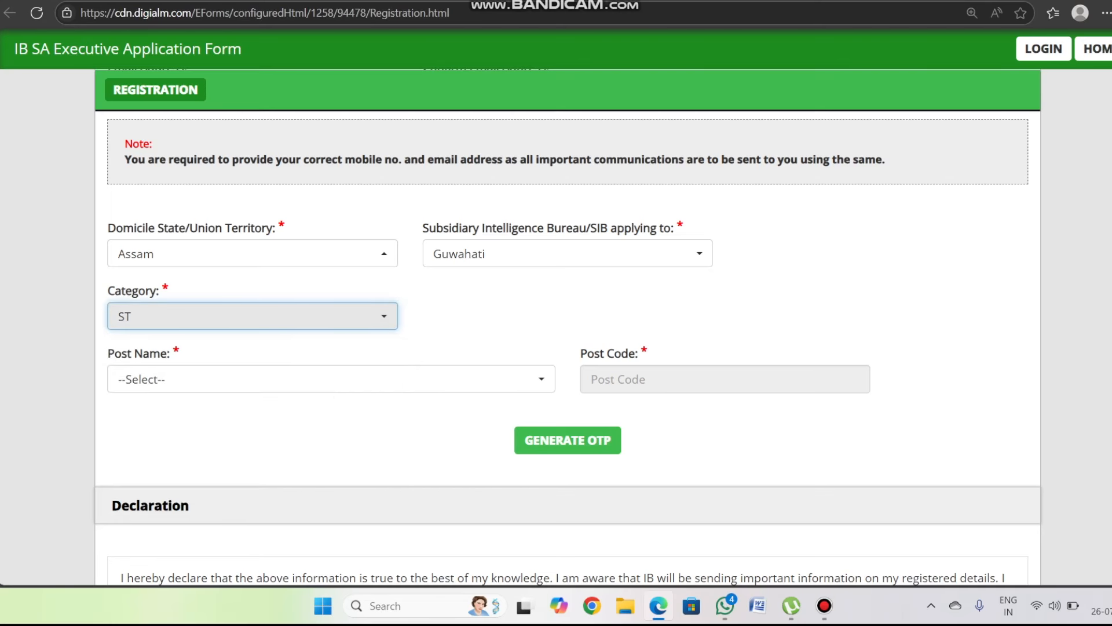
scroll(441, 348, down, 1)
click(331, 304)
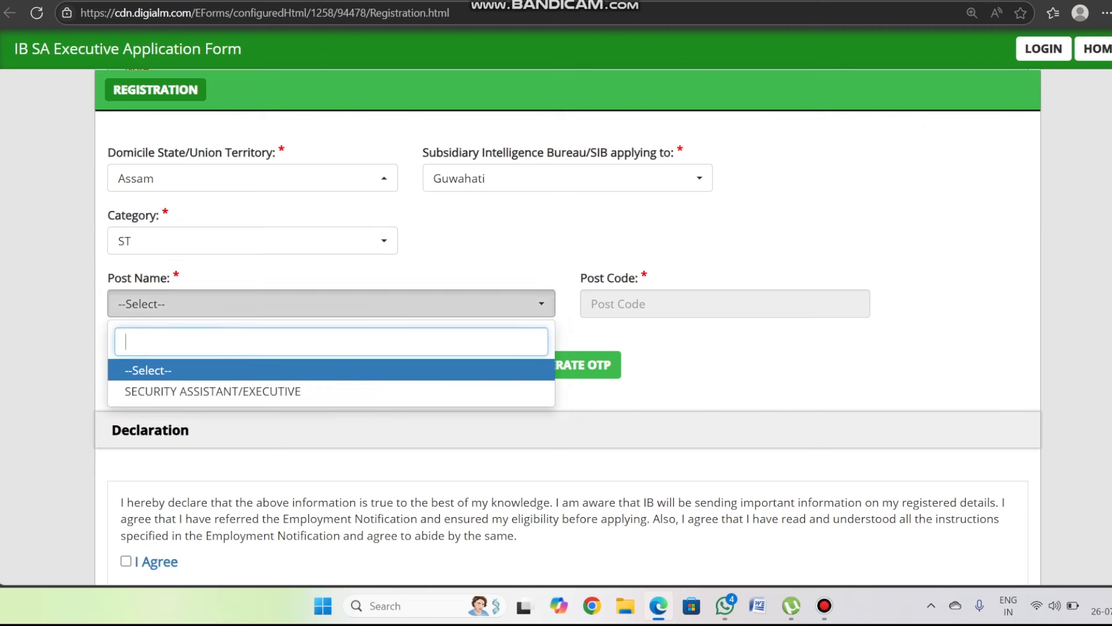
click(213, 391)
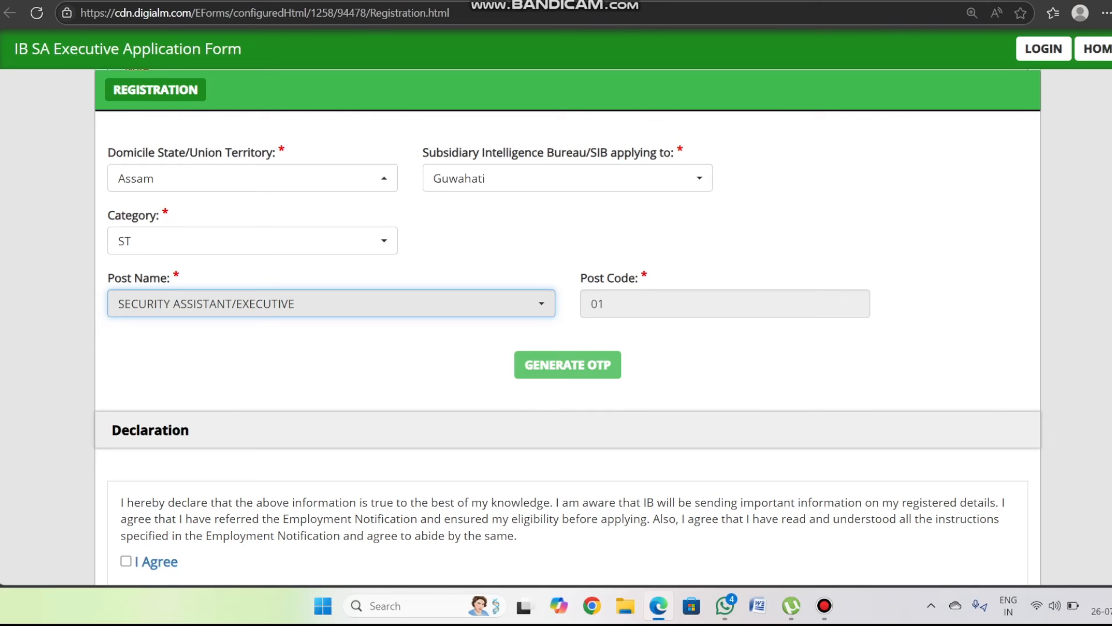
click(567, 365)
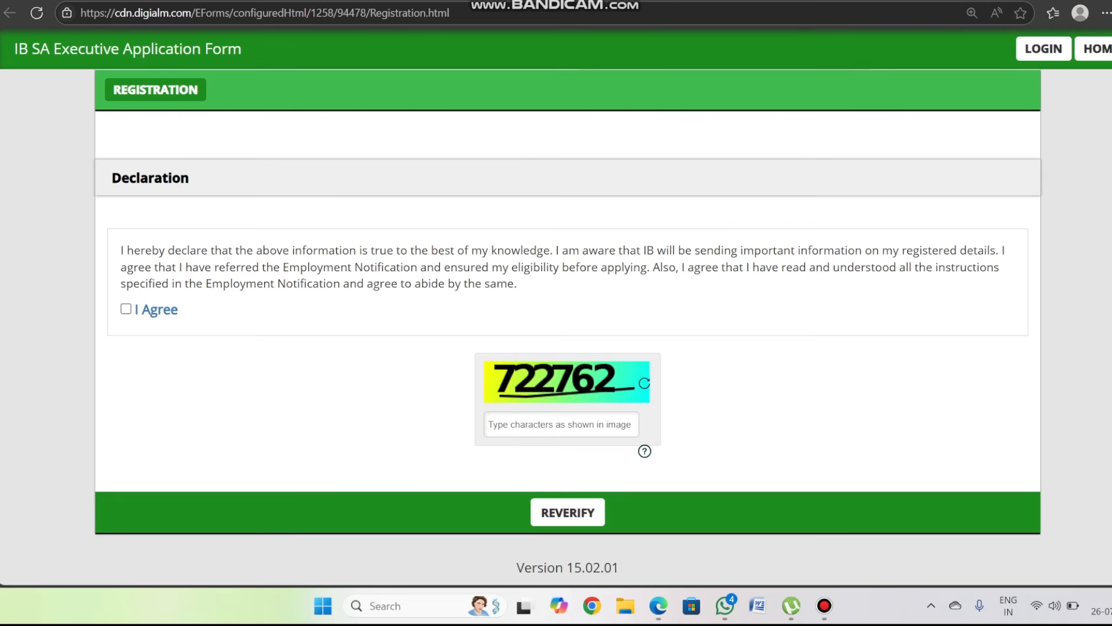
- Agree to the declaration, enter the captcha code, and reverify to show the verification table
click(126, 309)
text(722762)
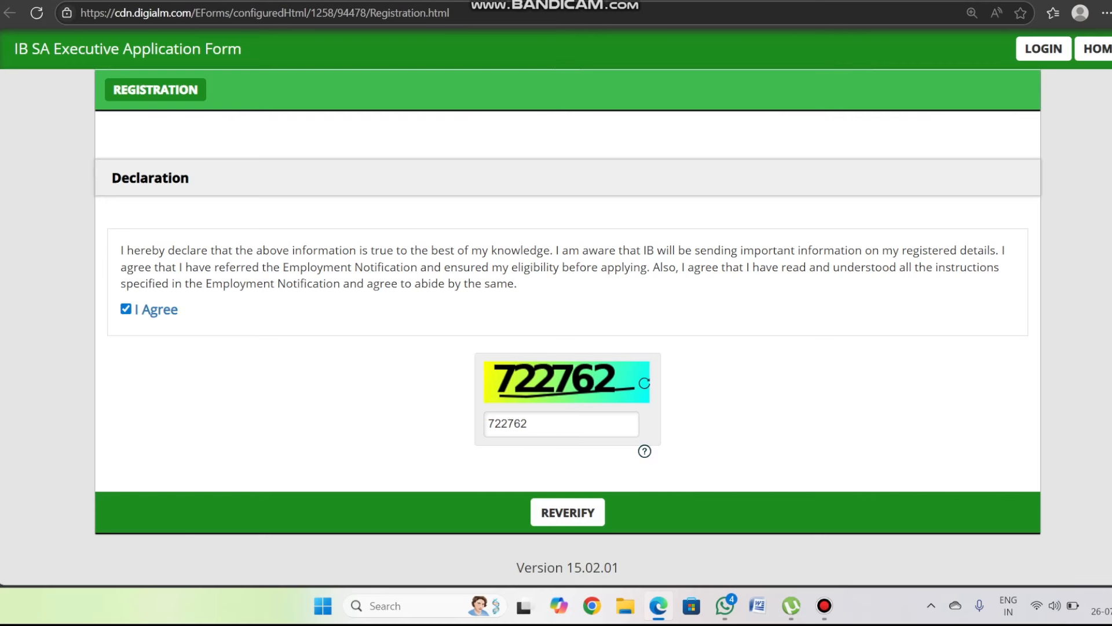
click(567, 512)
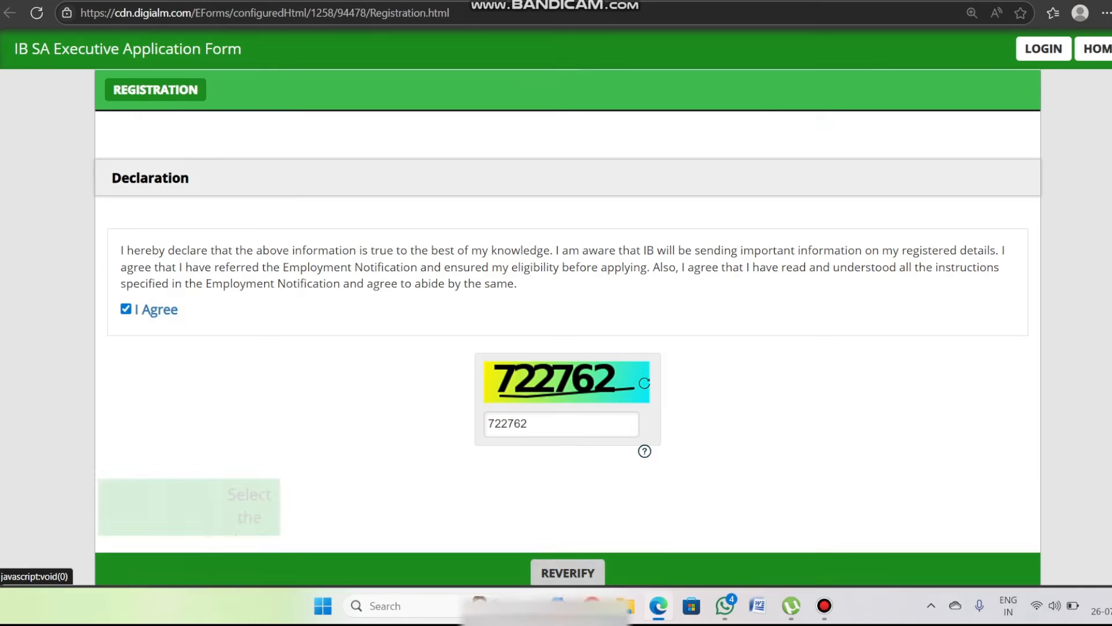
scroll(567, 511, down, 5)
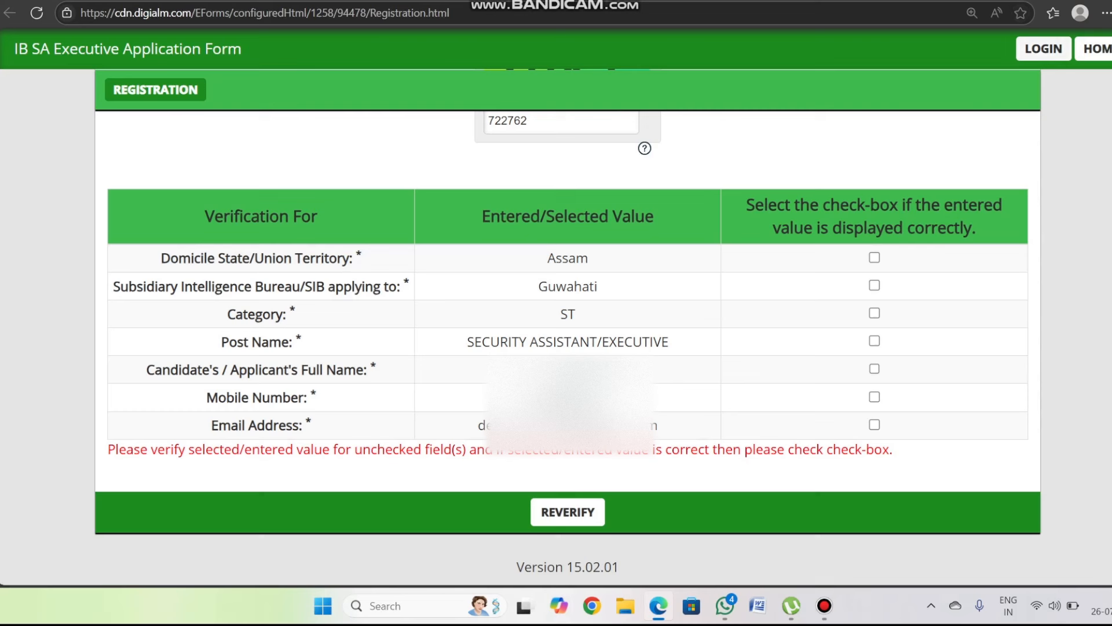
- Highlight the verification confirmation boxes with the on-screen pen, then clear the marks
key(ctrl+alt+d)
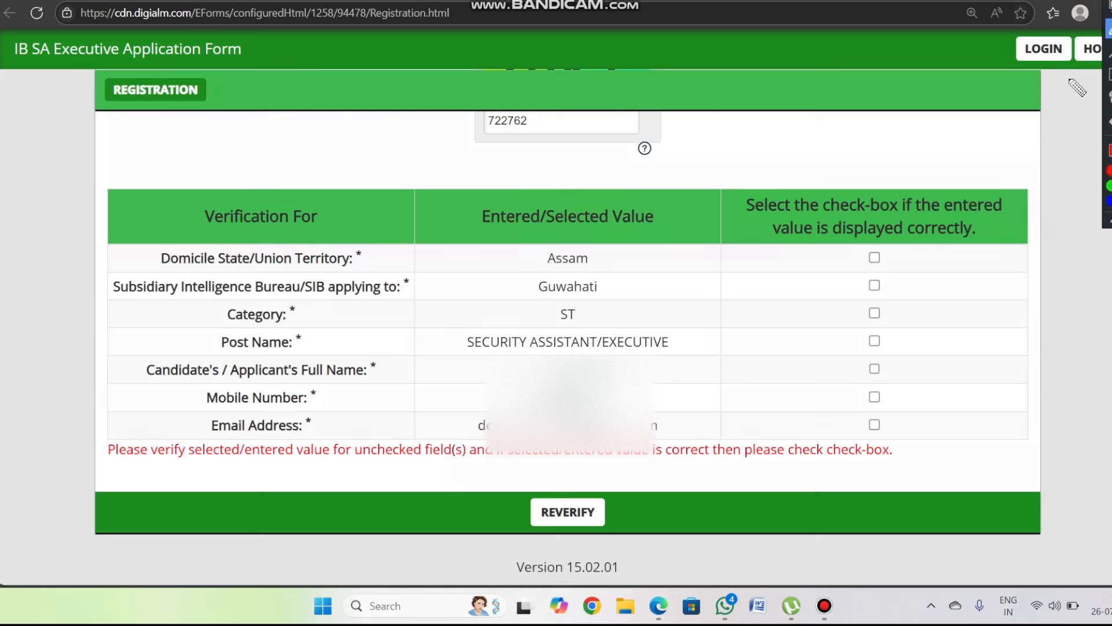
mouse_move(889, 258)
mouse_down()
mouse_move(904, 248)
mouse_move(916, 279)
mouse_up()
mouse_move(898, 318)
mouse_down()
mouse_move(910, 317)
mouse_move(936, 425)
mouse_up()
click(905, 347)
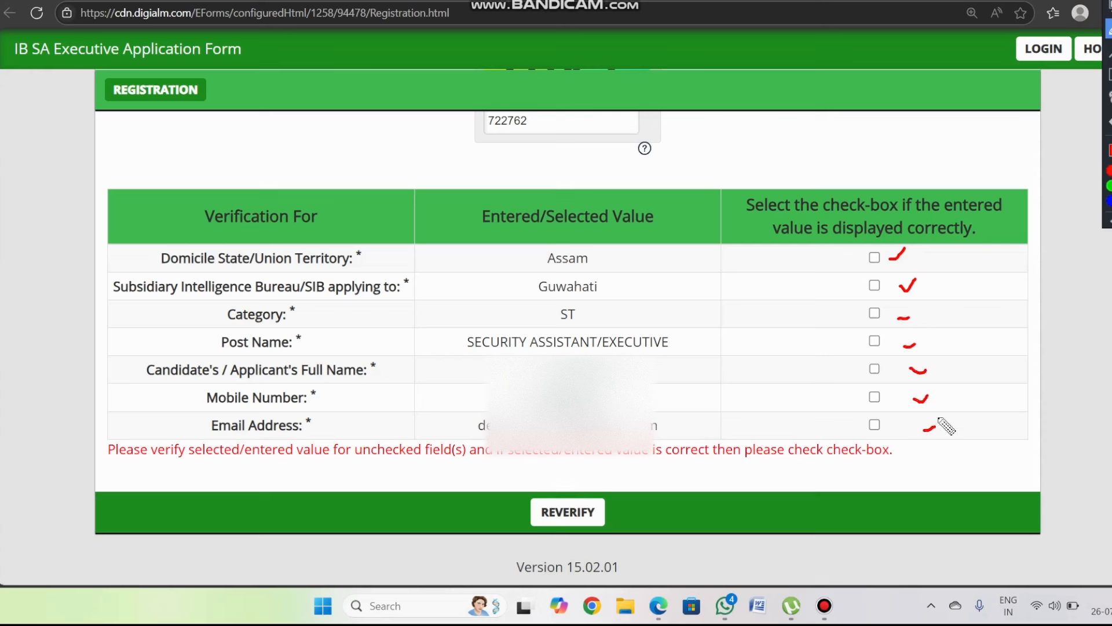
key(Escape)
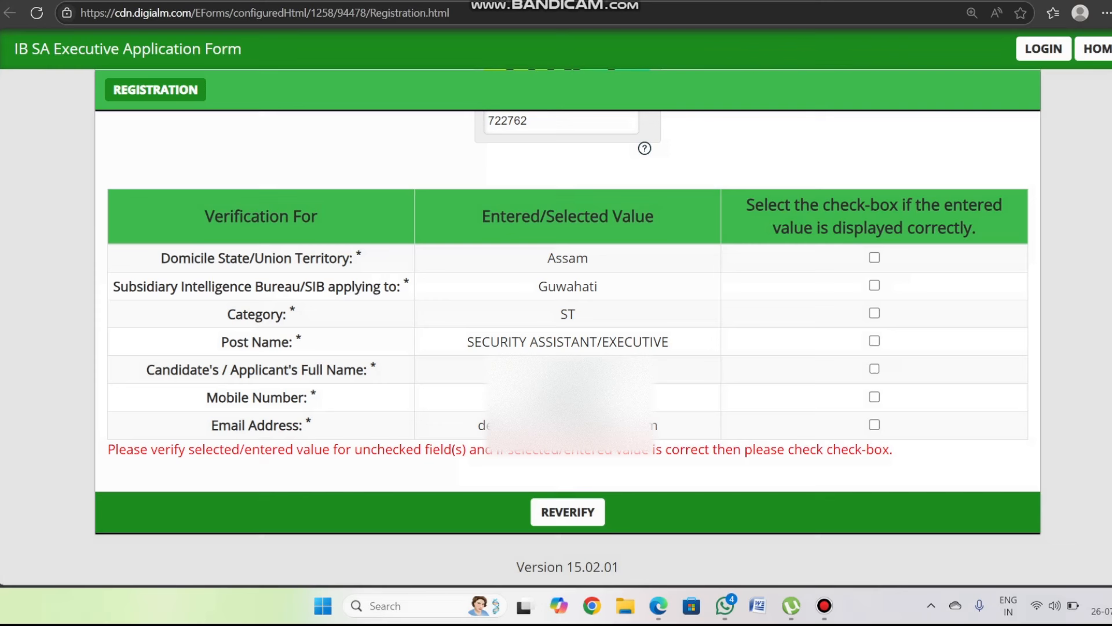
- Confirm the Domicile, Full Name, Mobile, Email, Post Name and Category rows in the verification table
click(874, 257)
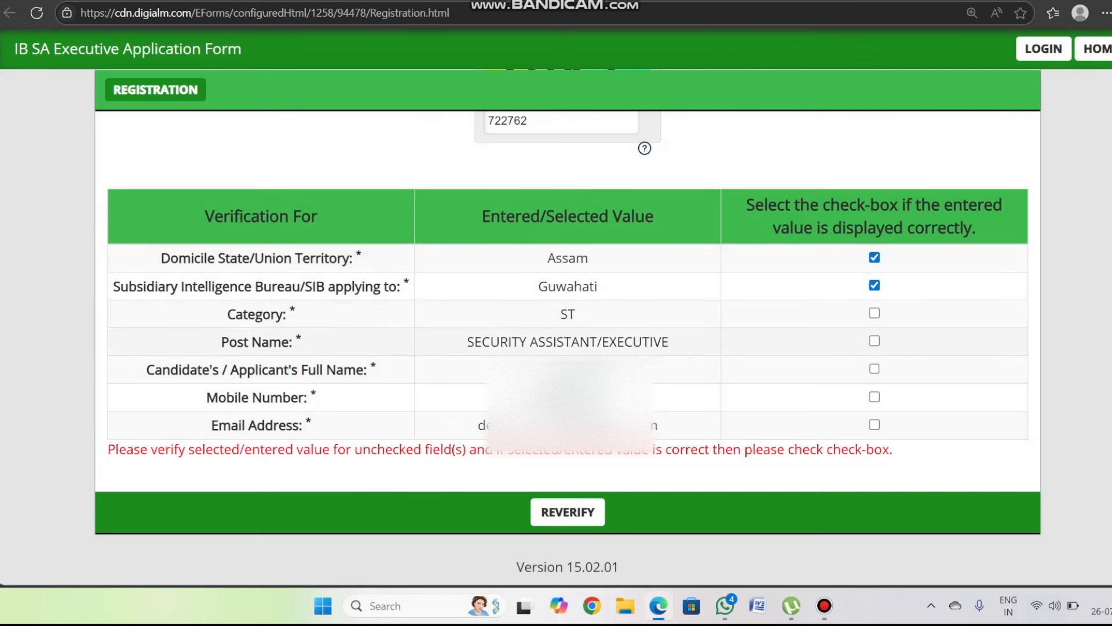
click(874, 368)
click(874, 396)
click(874, 424)
click(874, 340)
click(874, 313)
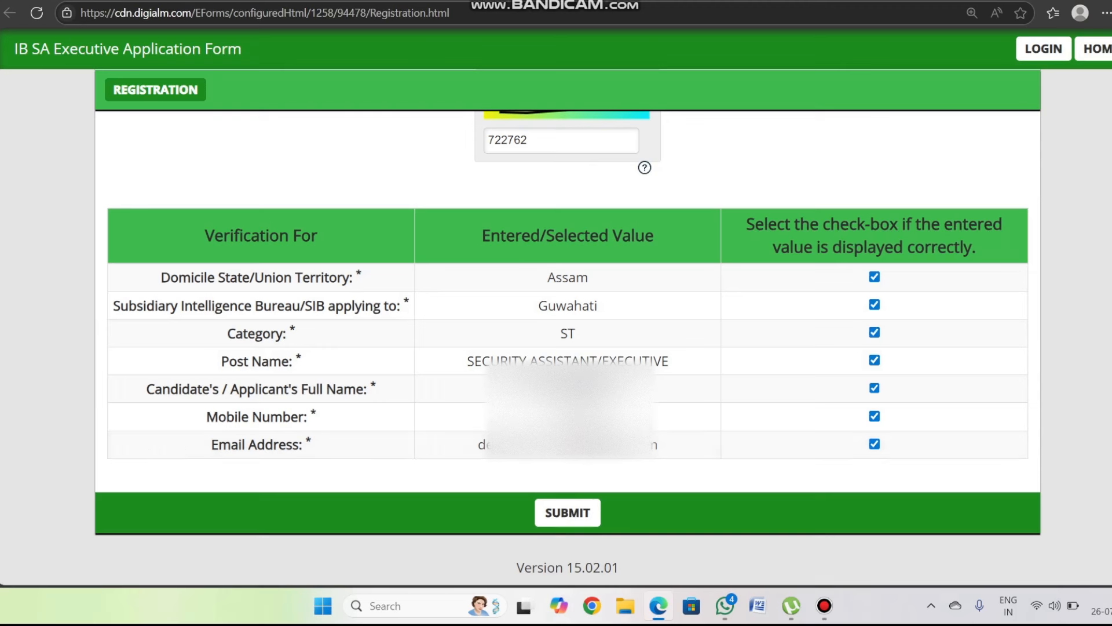
- Submit the registration, agree to the Privacy Notice, and dismiss the alert and success note
click(568, 513)
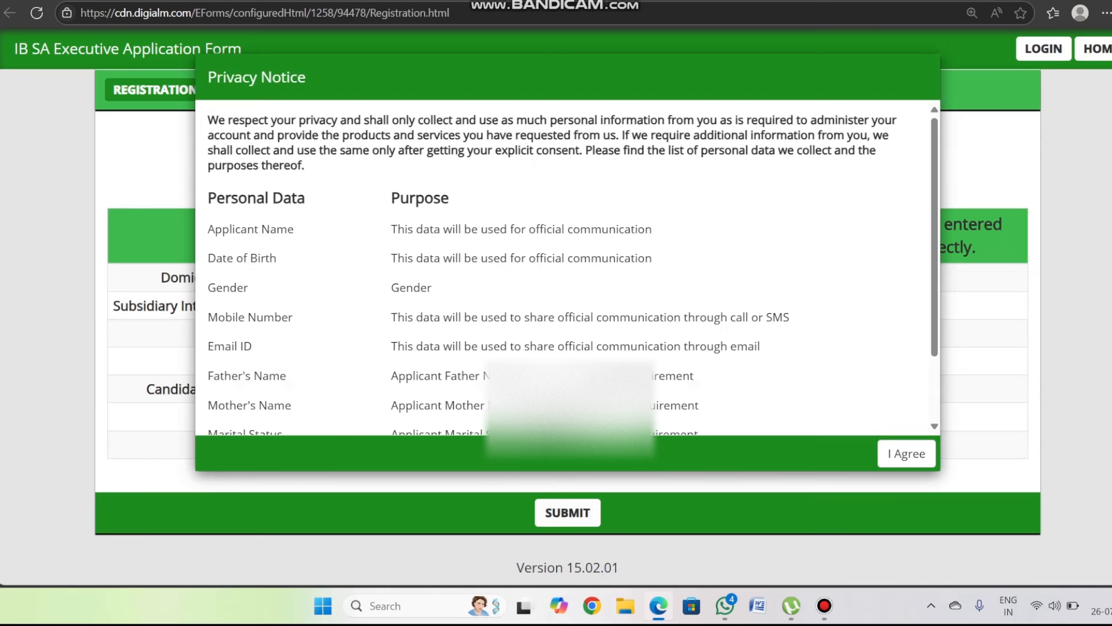
scroll(687, 350, down, 2)
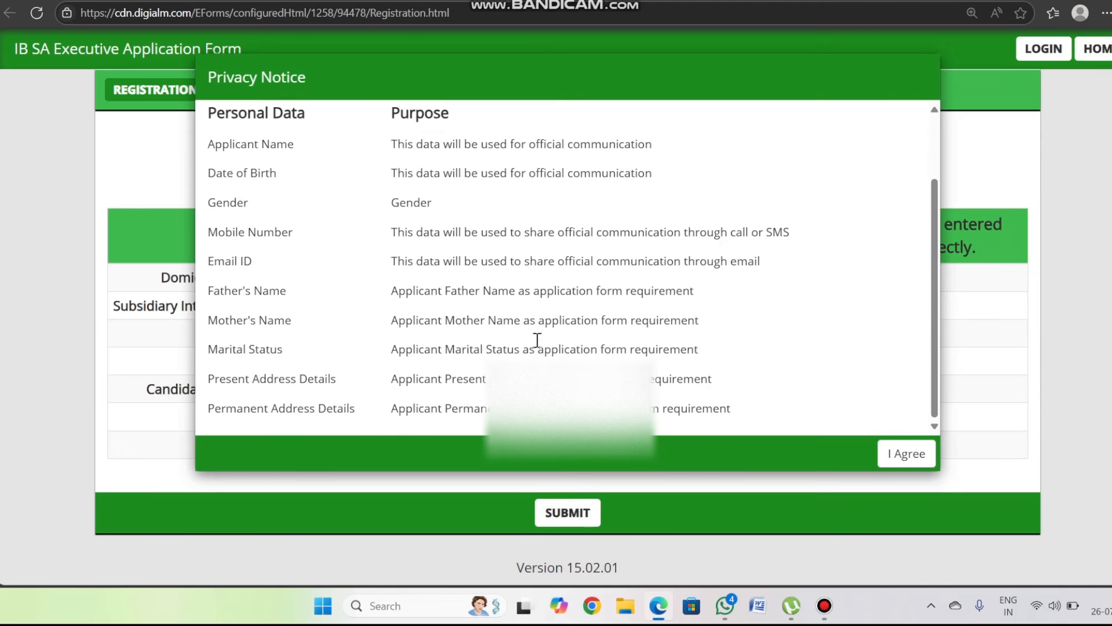
click(907, 453)
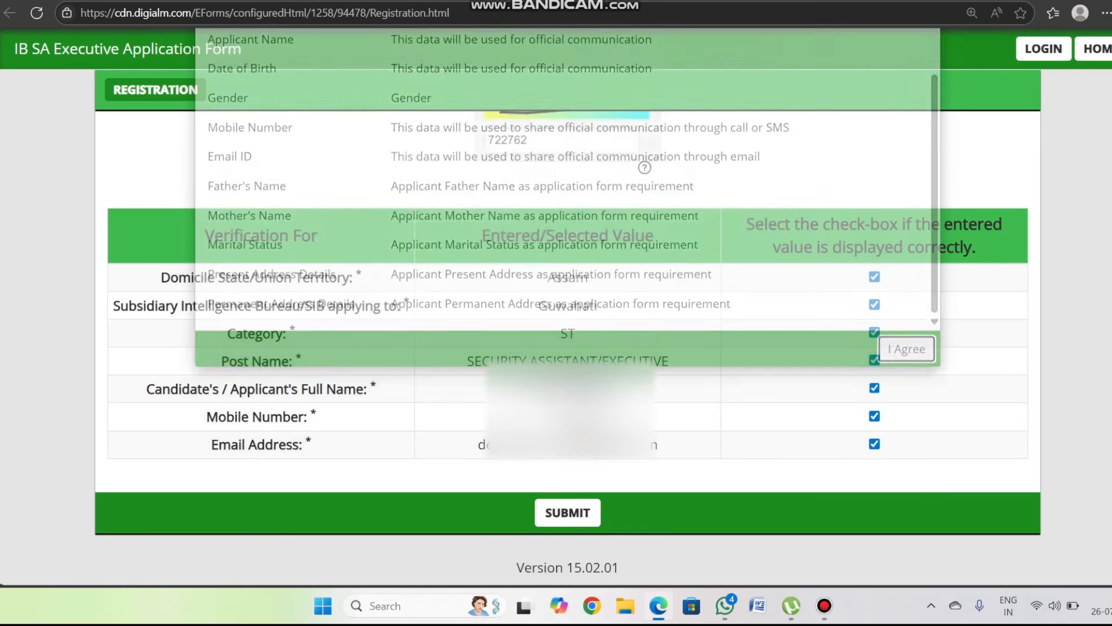
click(735, 209)
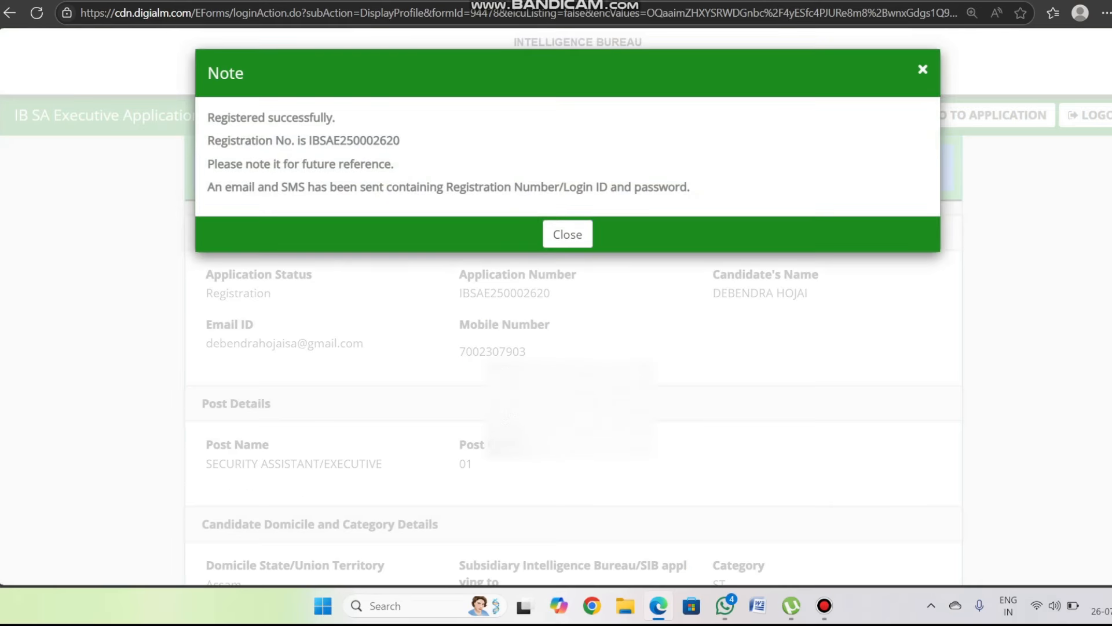
click(567, 234)
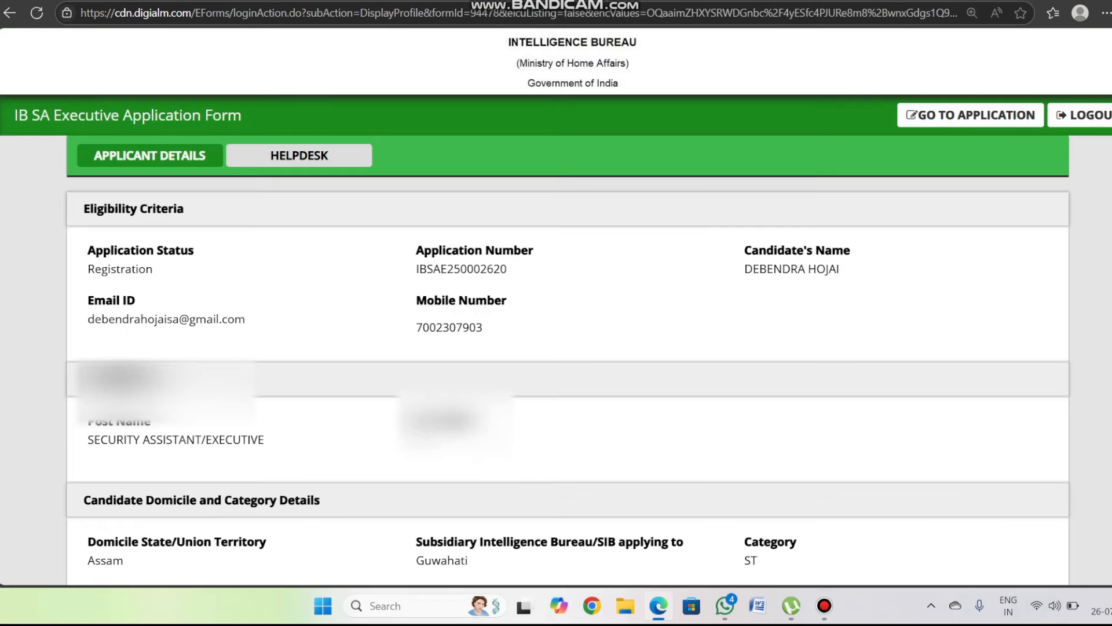
- Review the step-2 filling instructions, mark the GO TO APPLICATION link, and open the application form
scroll(556, 312, down, 3)
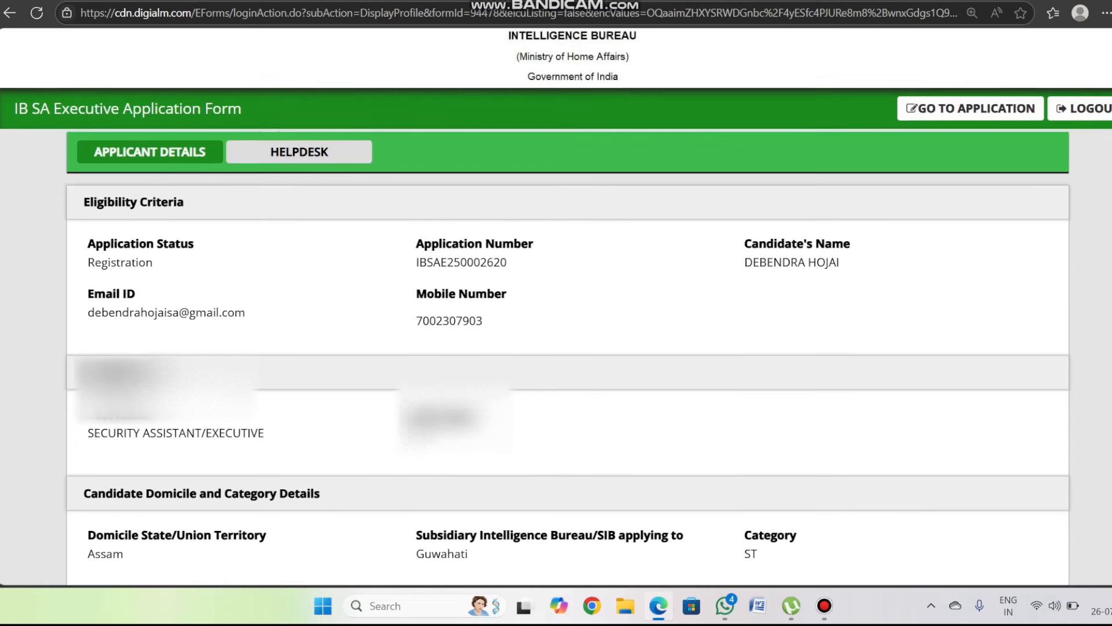
scroll(556, 313, up, 3)
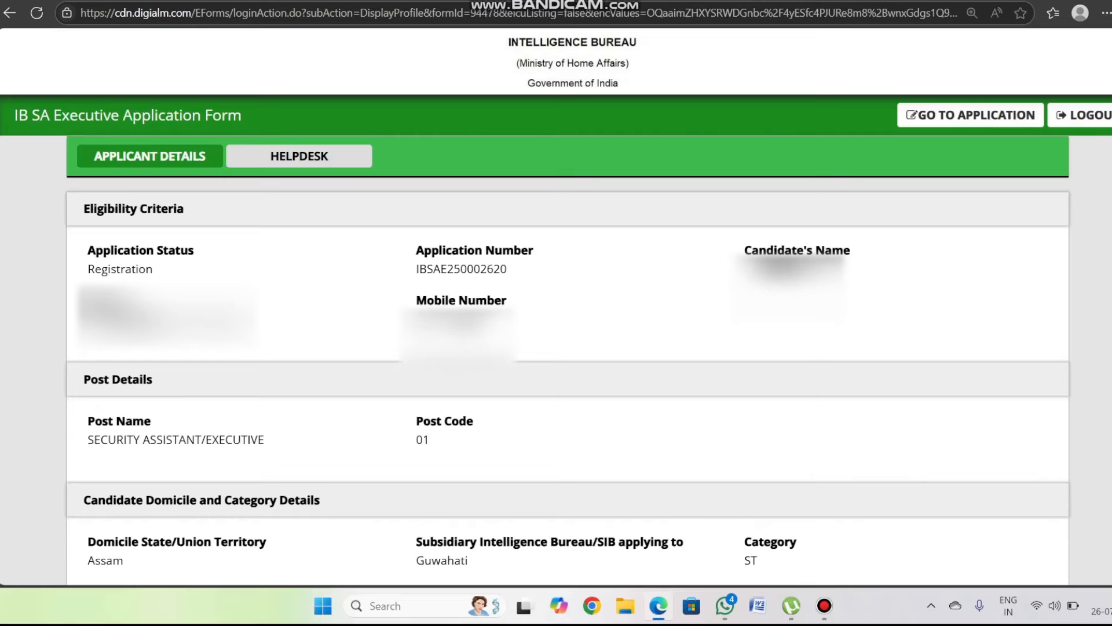
scroll(556, 313, down, 1)
scroll(556, 313, up, 1)
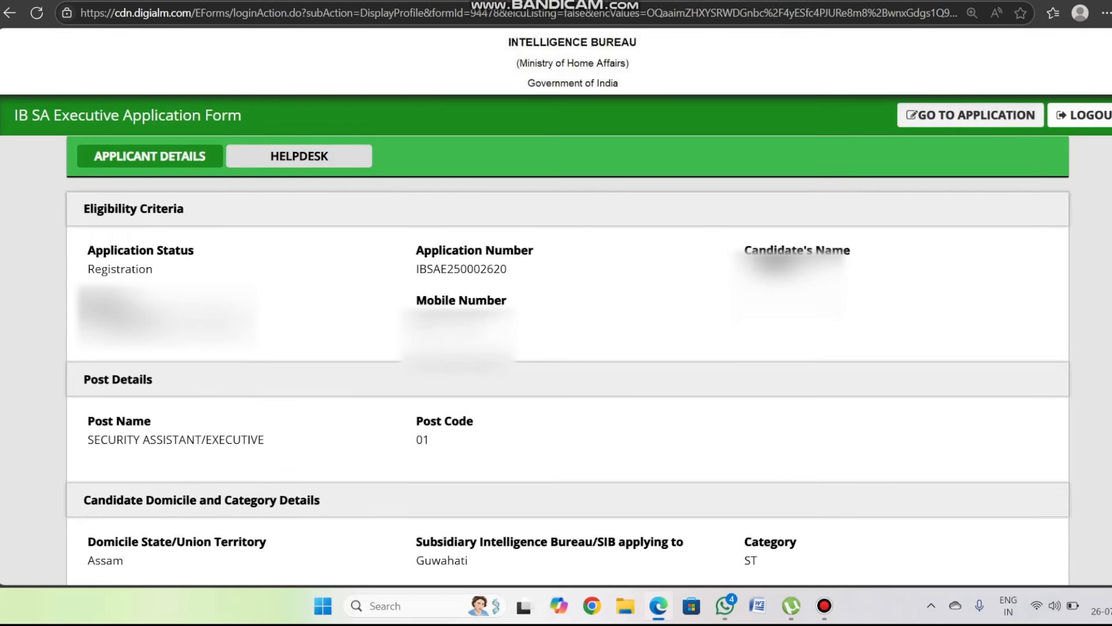
key(ctrl+alt+d)
drag(947, 140, 997, 121)
key(ctrl+alt+d)
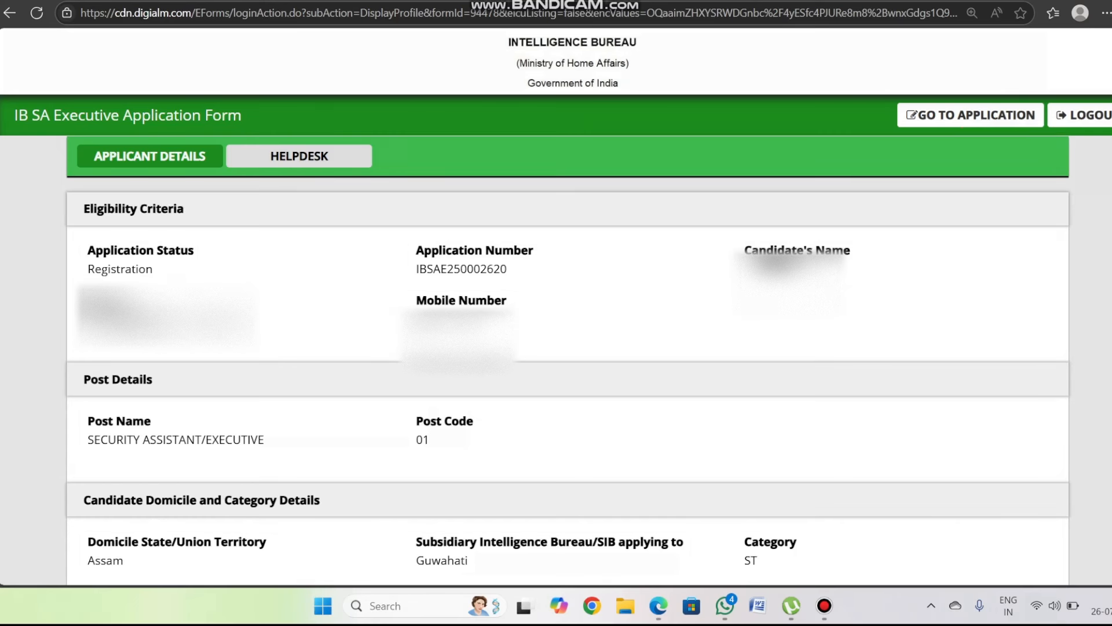
click(970, 115)
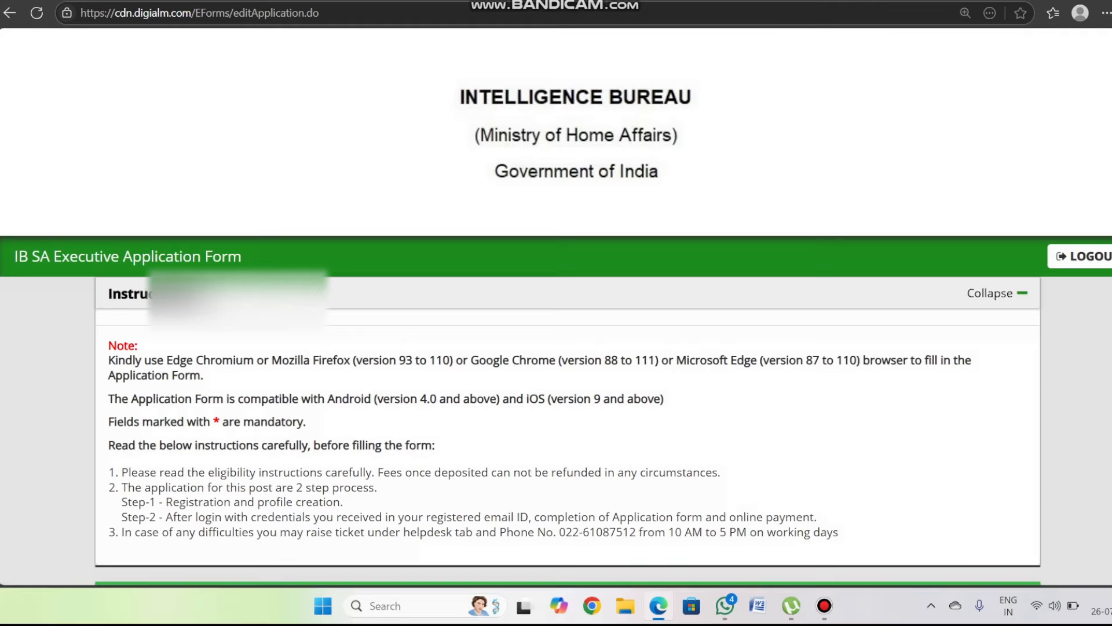
- Set gender to Male and declare nationality as a citizen of India
scroll(713, 283, down, 9)
scroll(712, 284, down, 3)
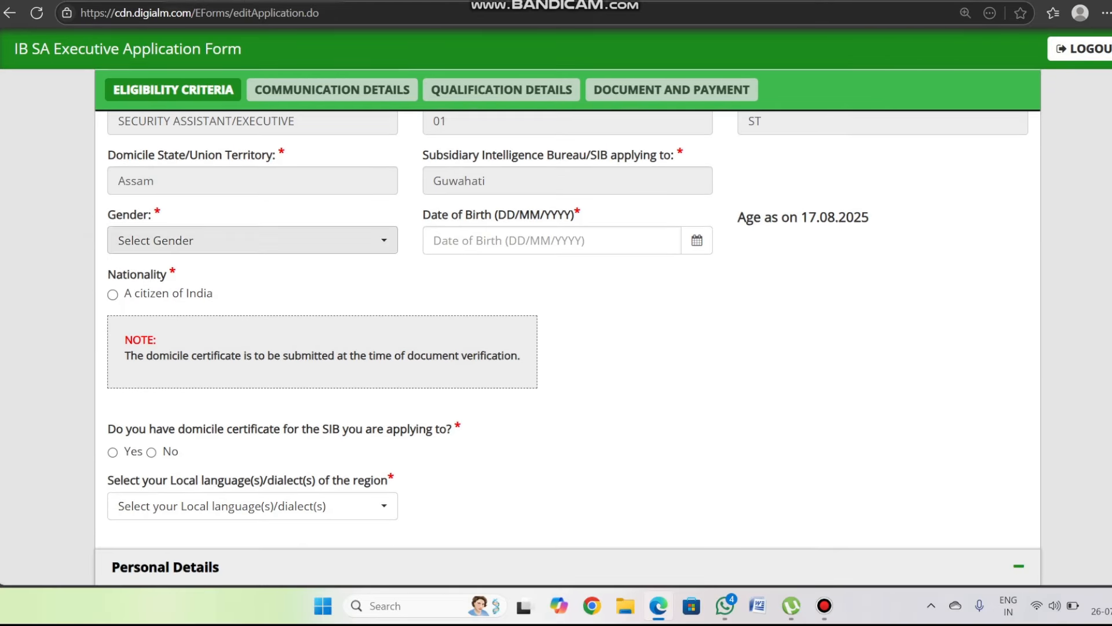
click(174, 241)
click(173, 325)
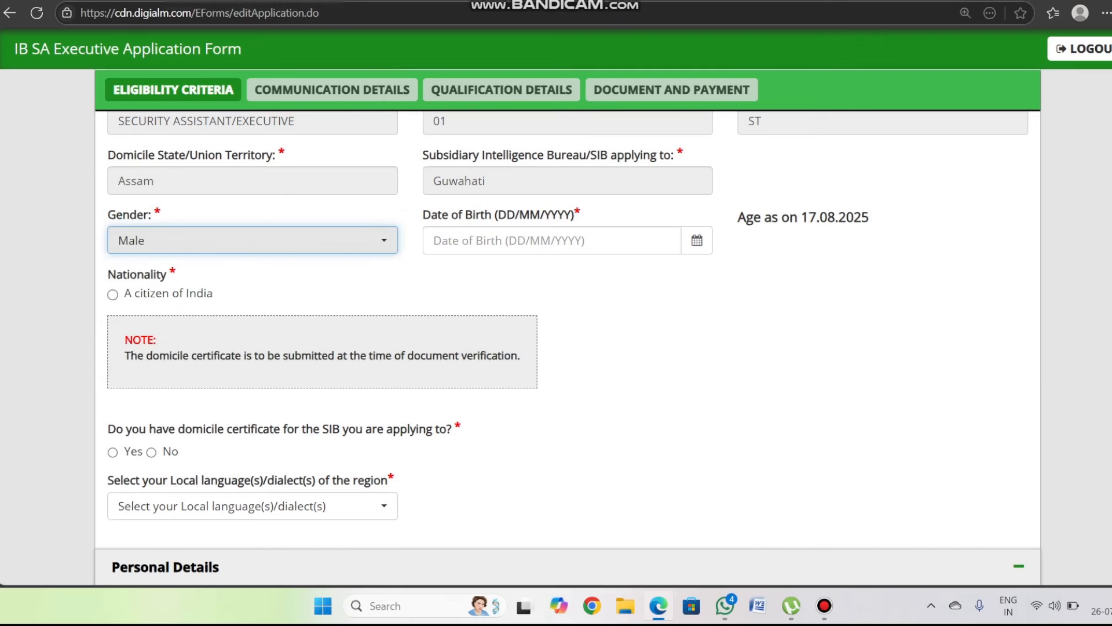
scroll(563, 244, down, 1)
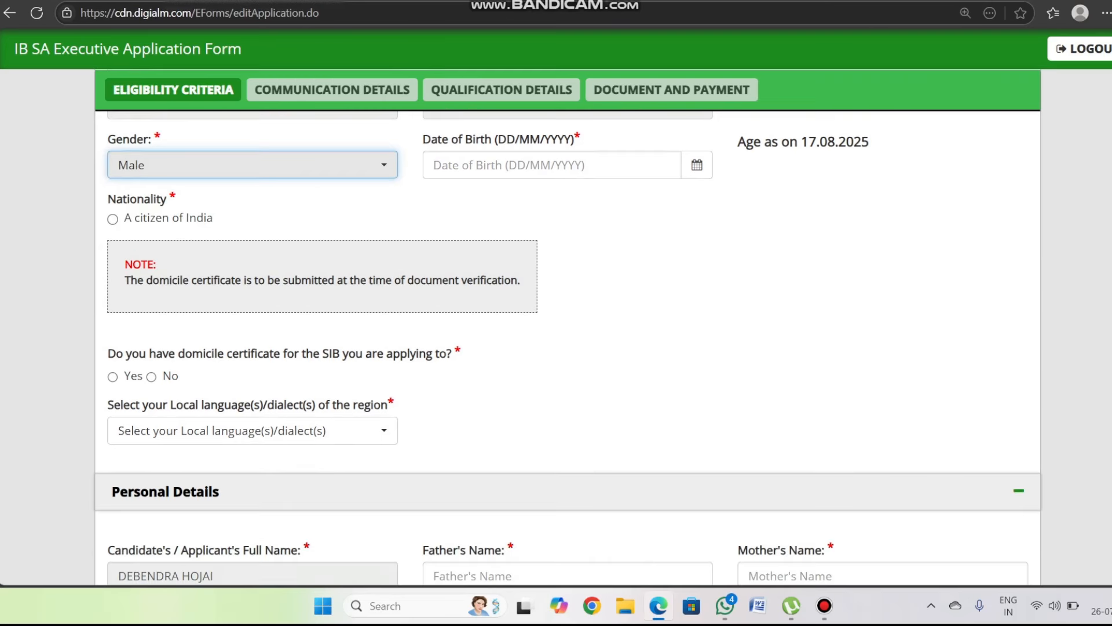
click(112, 218)
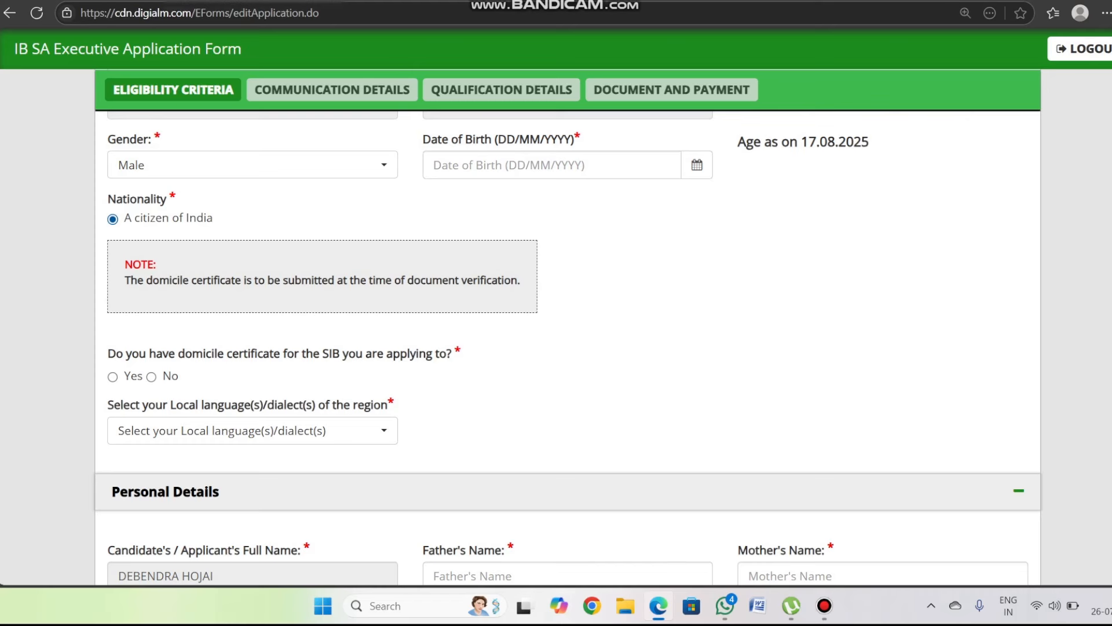
- Answer Yes to holding a domicile certificate and choose Dimasa as the local language
scroll(568, 347, down, 2)
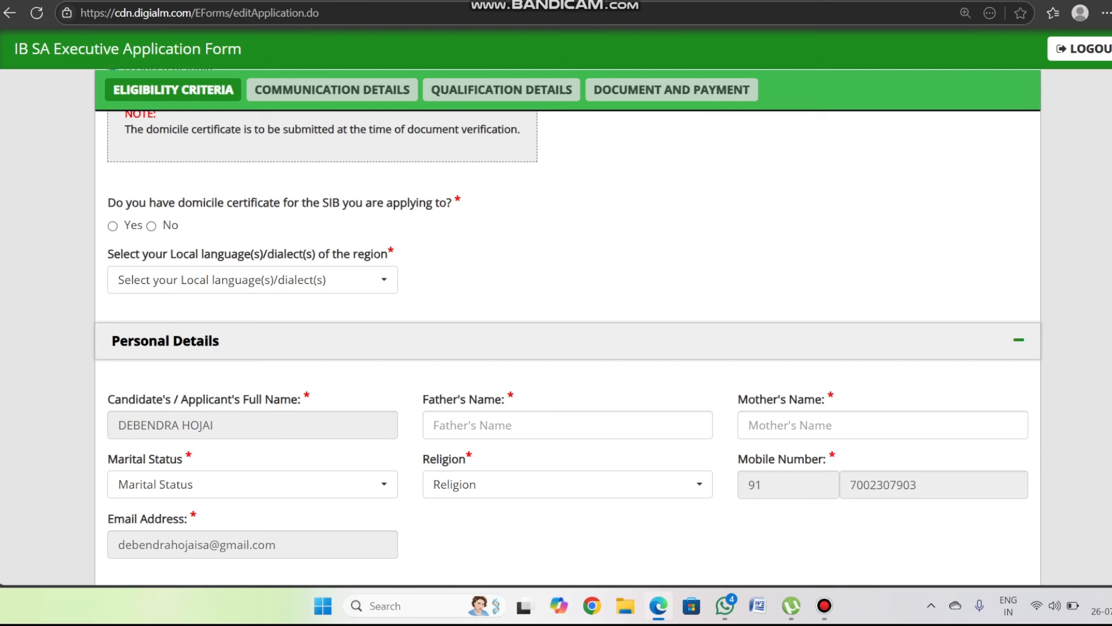
click(145, 227)
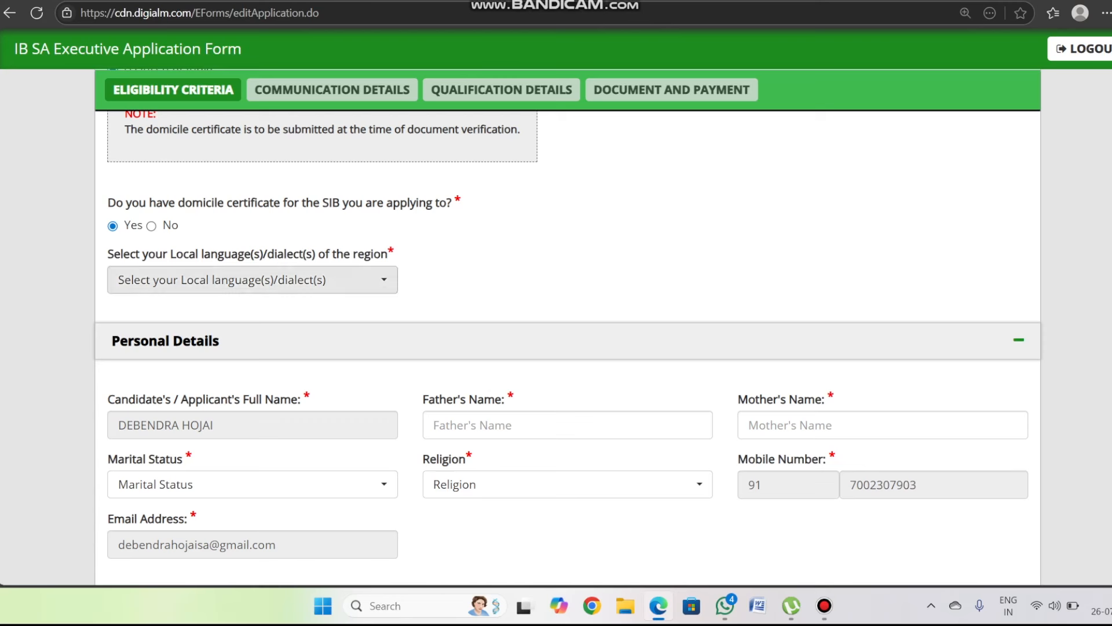
click(212, 280)
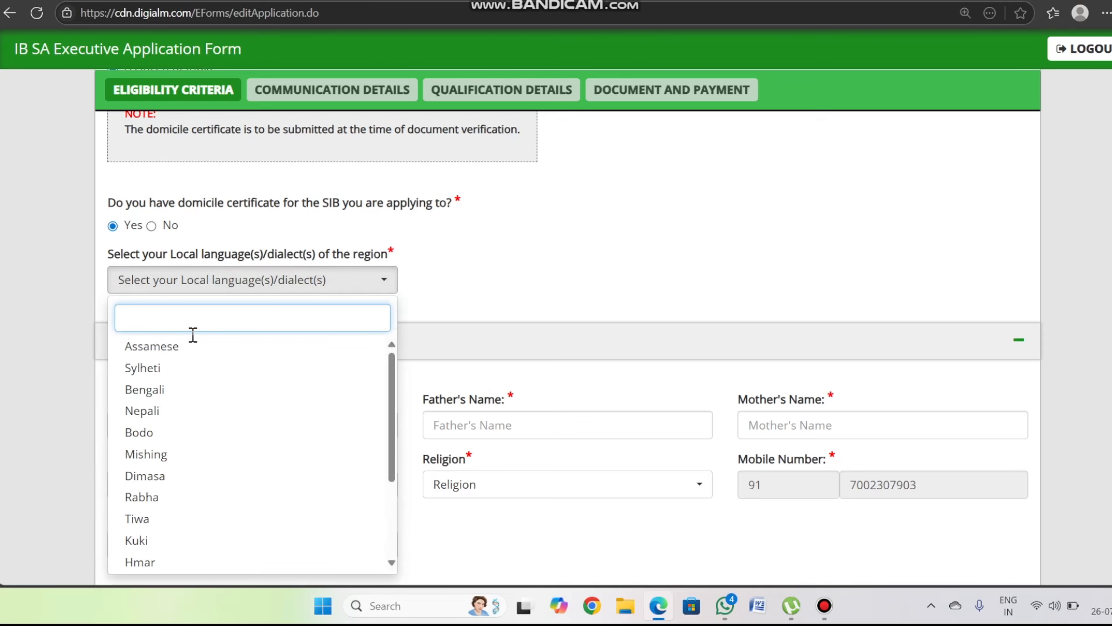
click(145, 475)
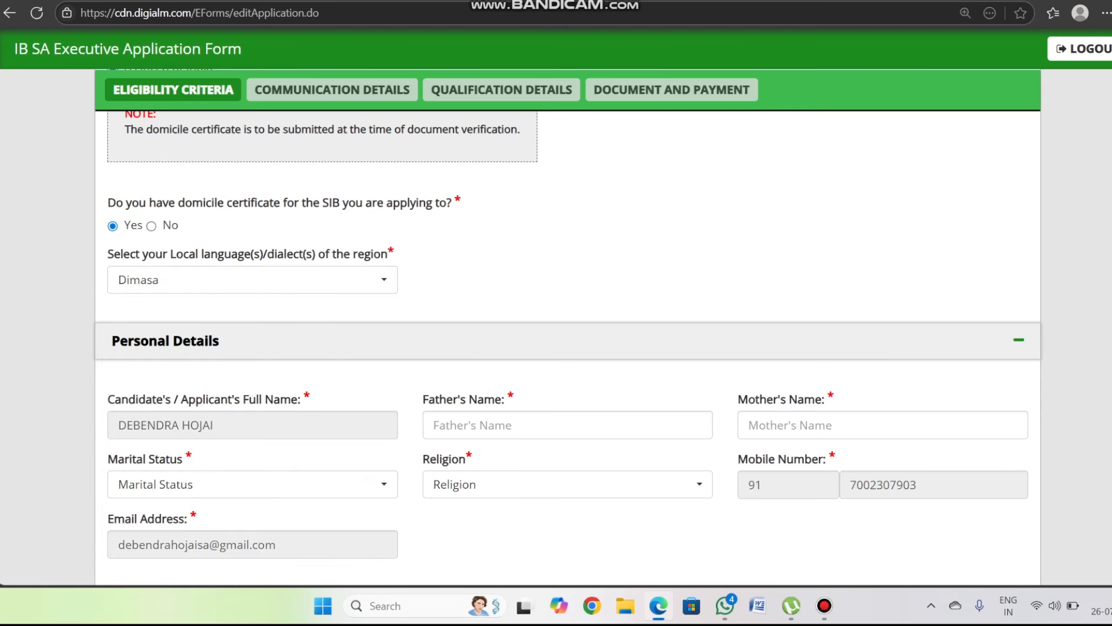
scroll(568, 348, down, 3)
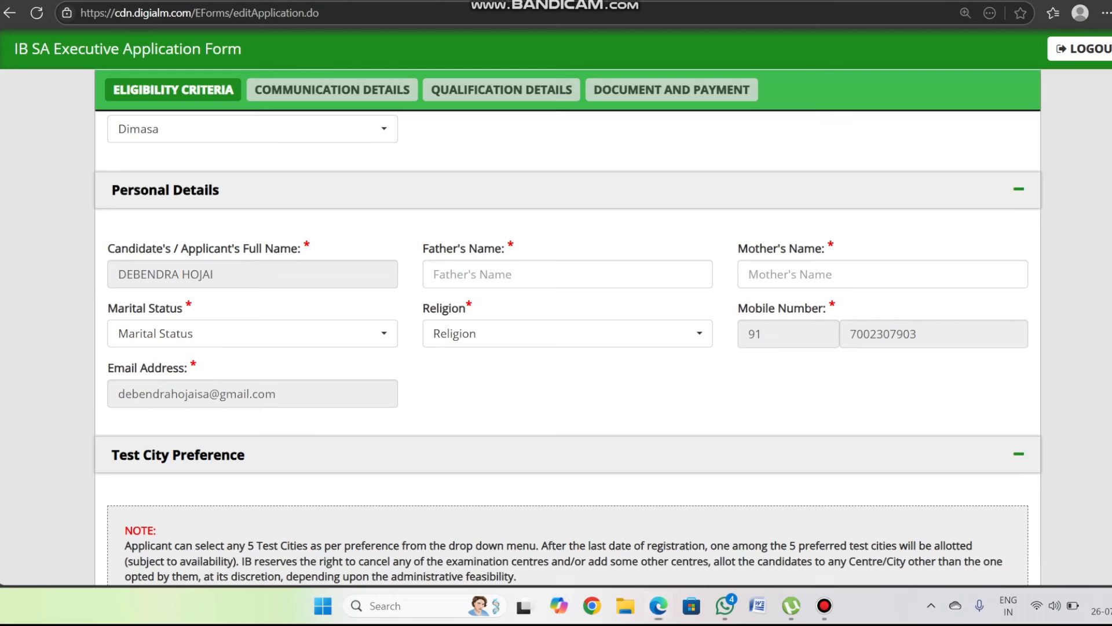
- Set marital status to Unmarried and religion to Hindu
mouse_move(544, 271)
mouse_down()
mouse_move(557, 285)
mouse_move(570, 269)
mouse_move(588, 278)
mouse_up()
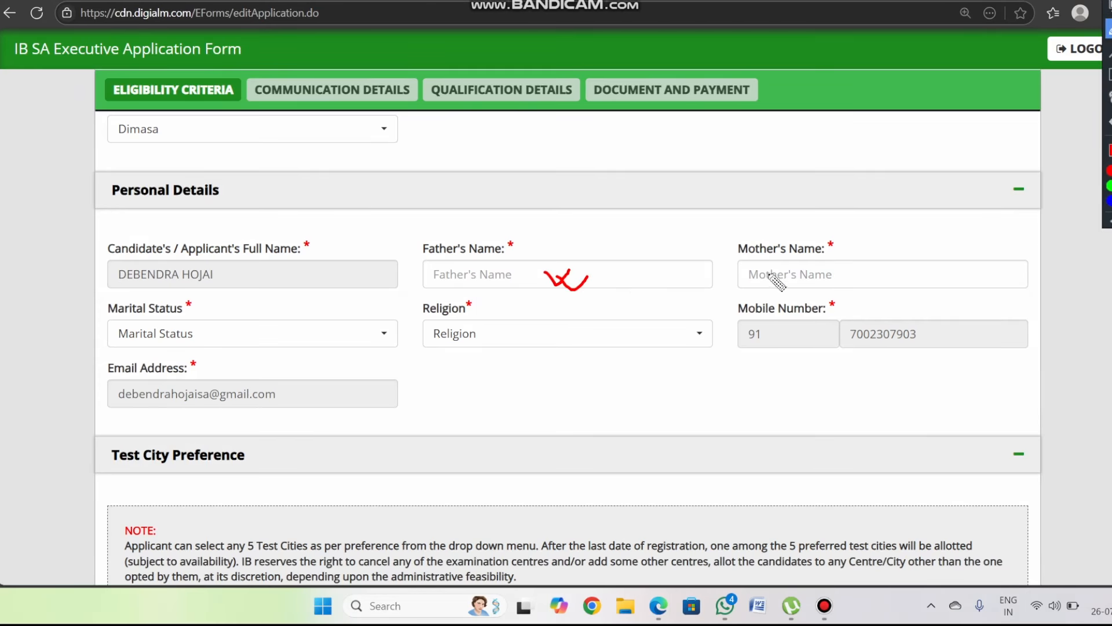
drag(772, 271, 806, 261)
key(Escape)
click(252, 333)
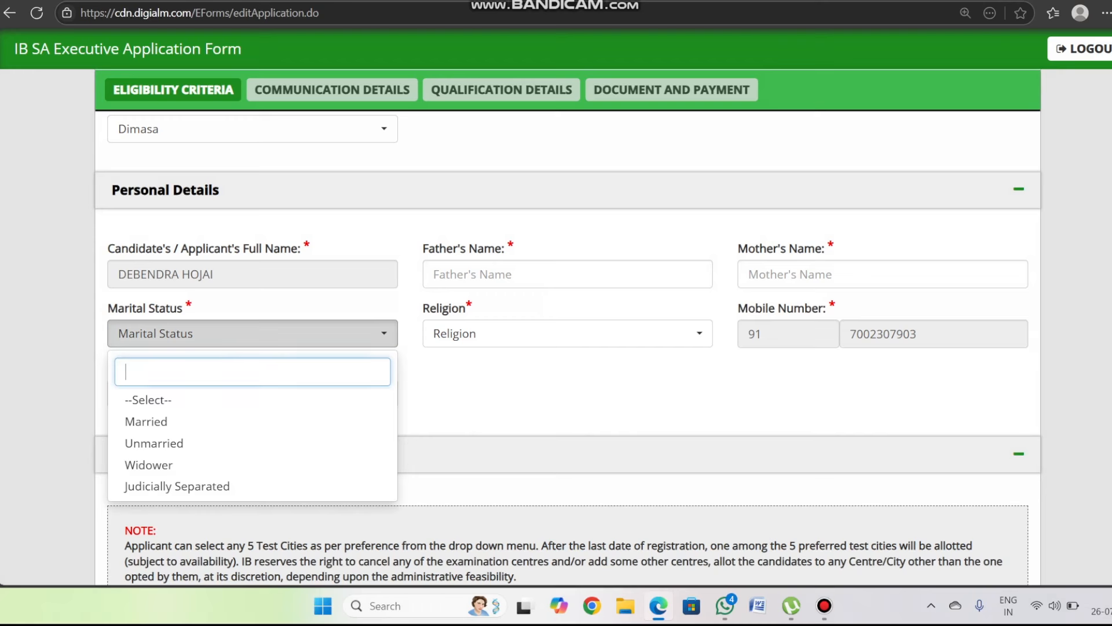
click(154, 443)
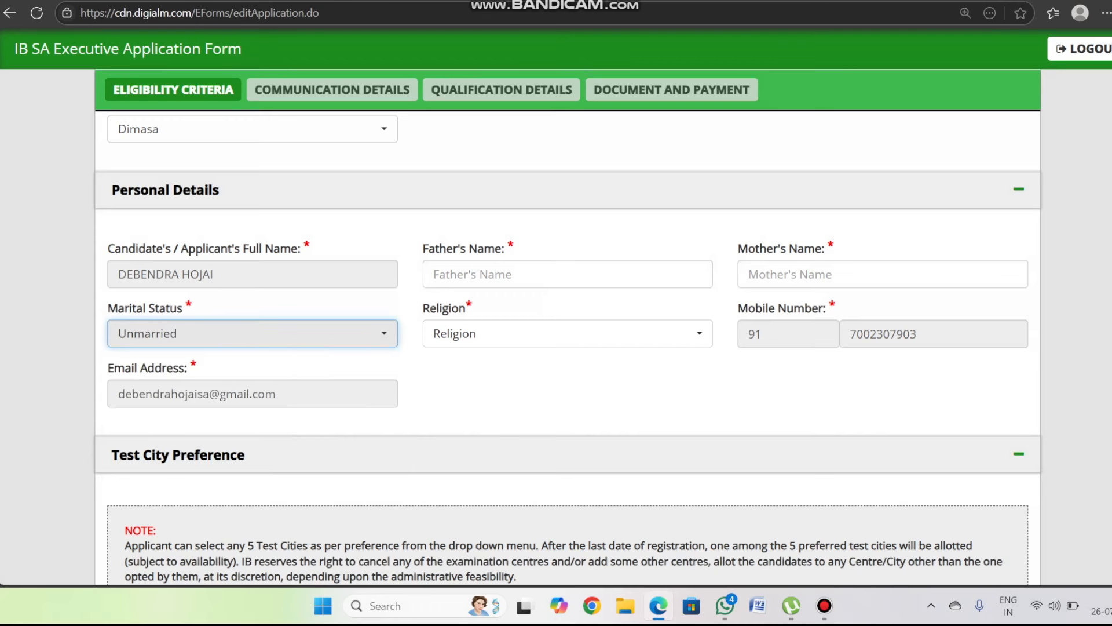
scroll(567, 348, down, 1)
click(567, 258)
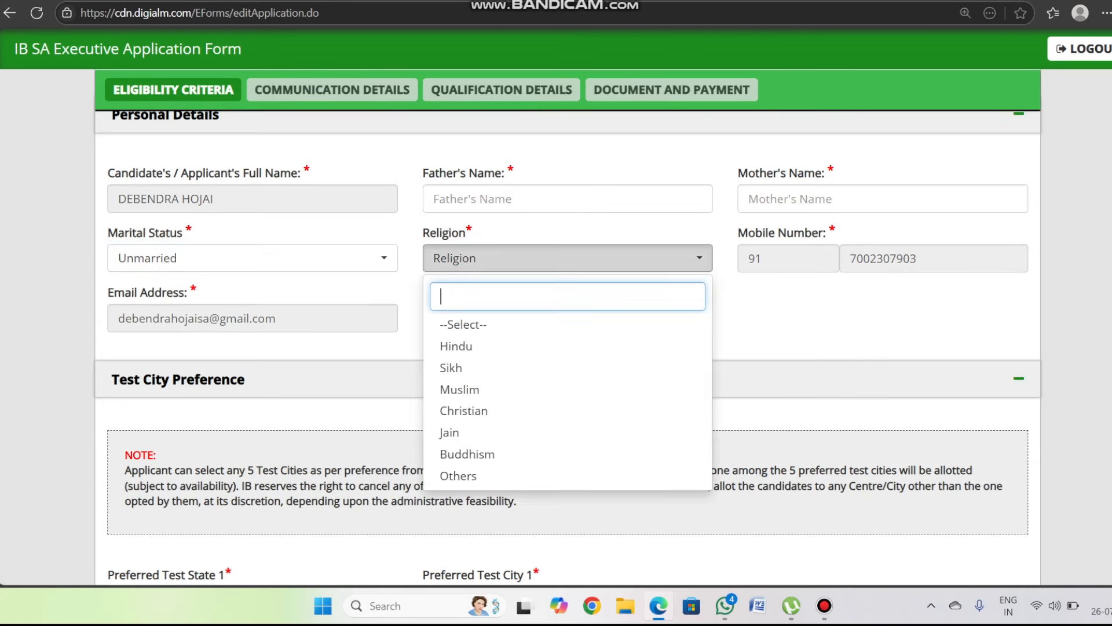
click(457, 345)
scroll(567, 324, down, 5)
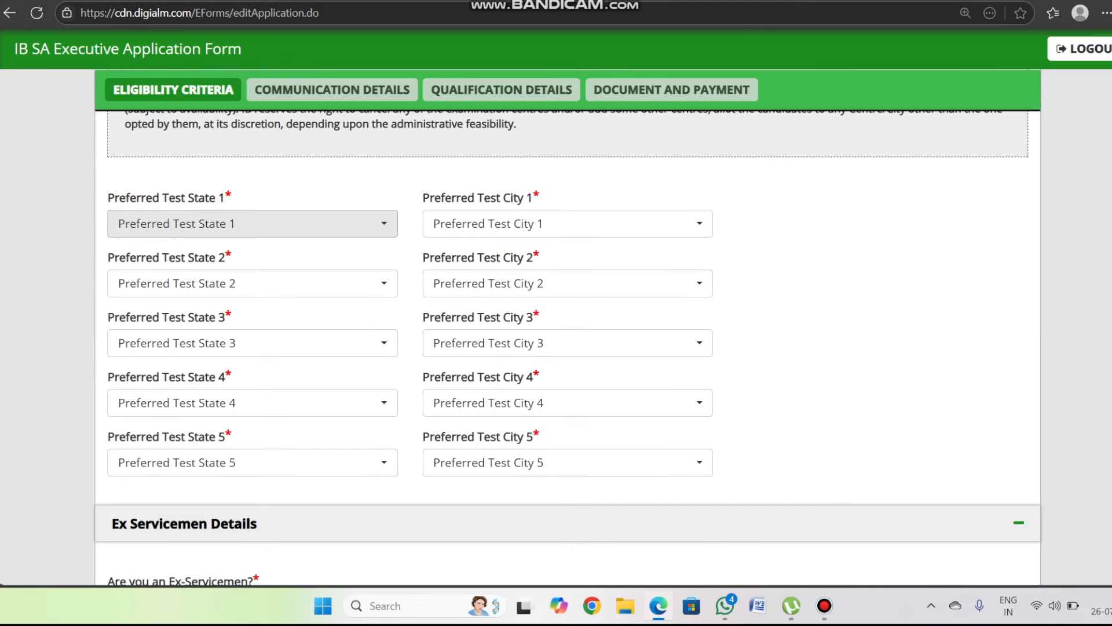
- Set test preferences 1–3 to Assam with cities Guwahati, Dibrugarh and Jorhat
click(252, 224)
click(142, 376)
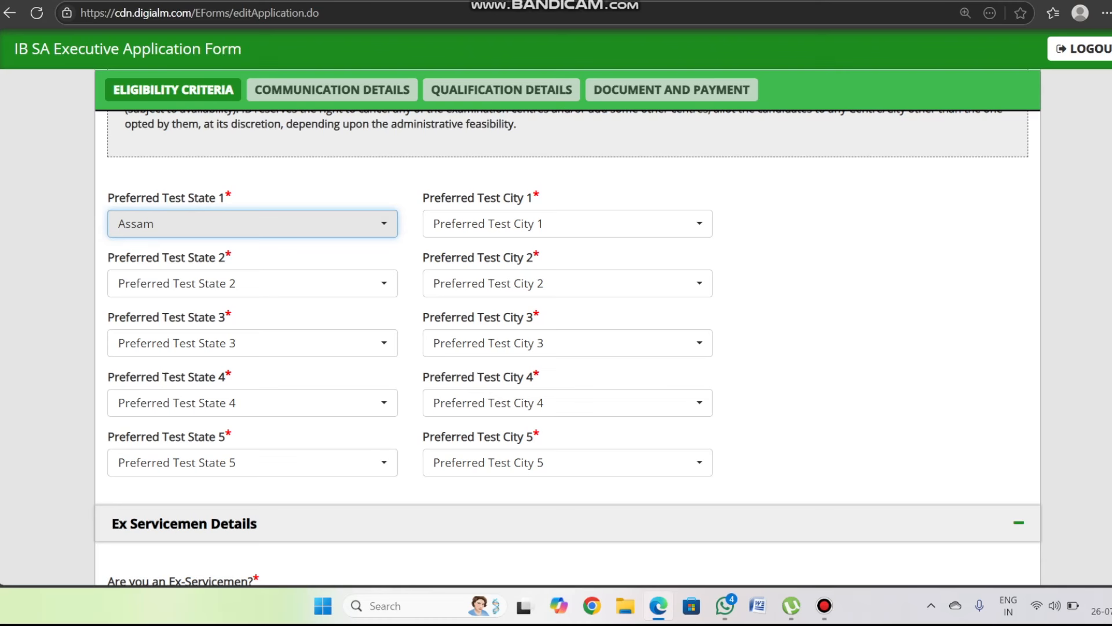
click(568, 224)
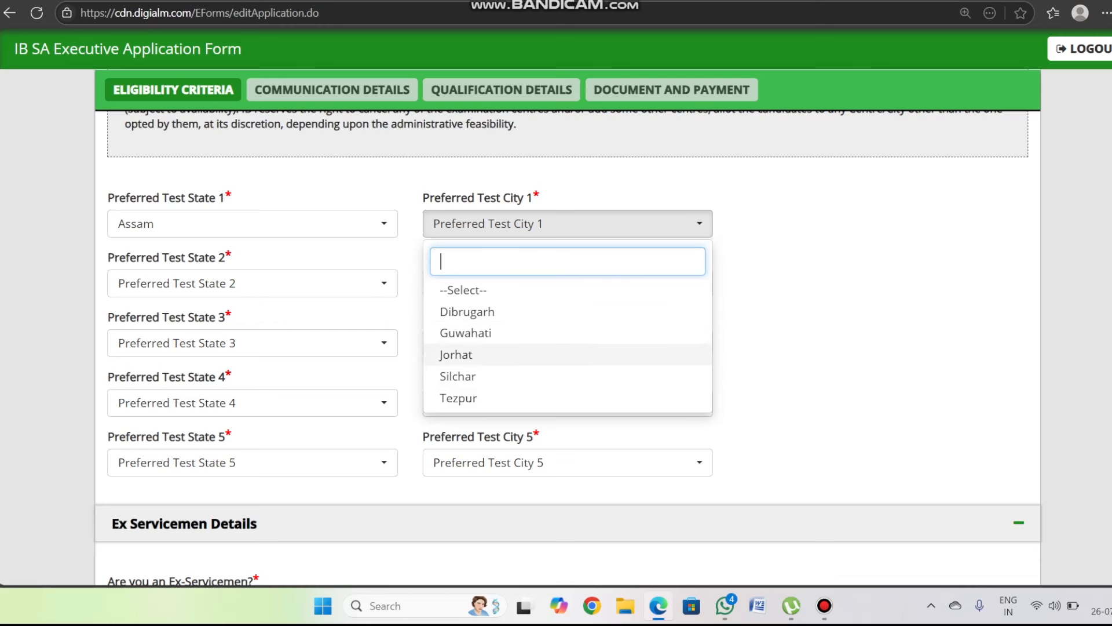
click(466, 332)
click(252, 283)
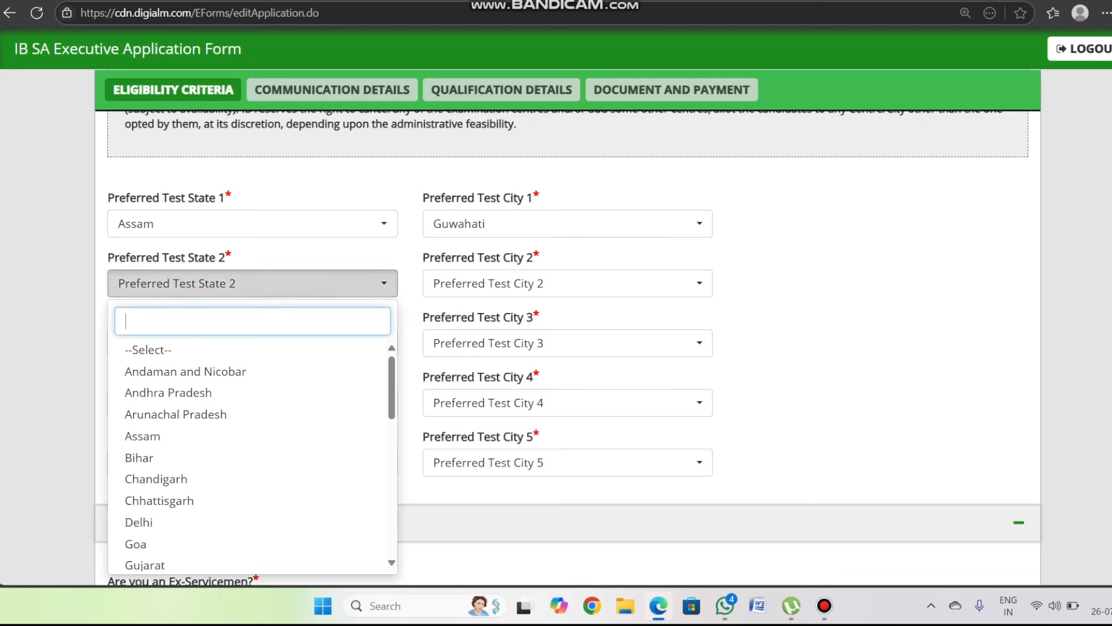
click(151, 435)
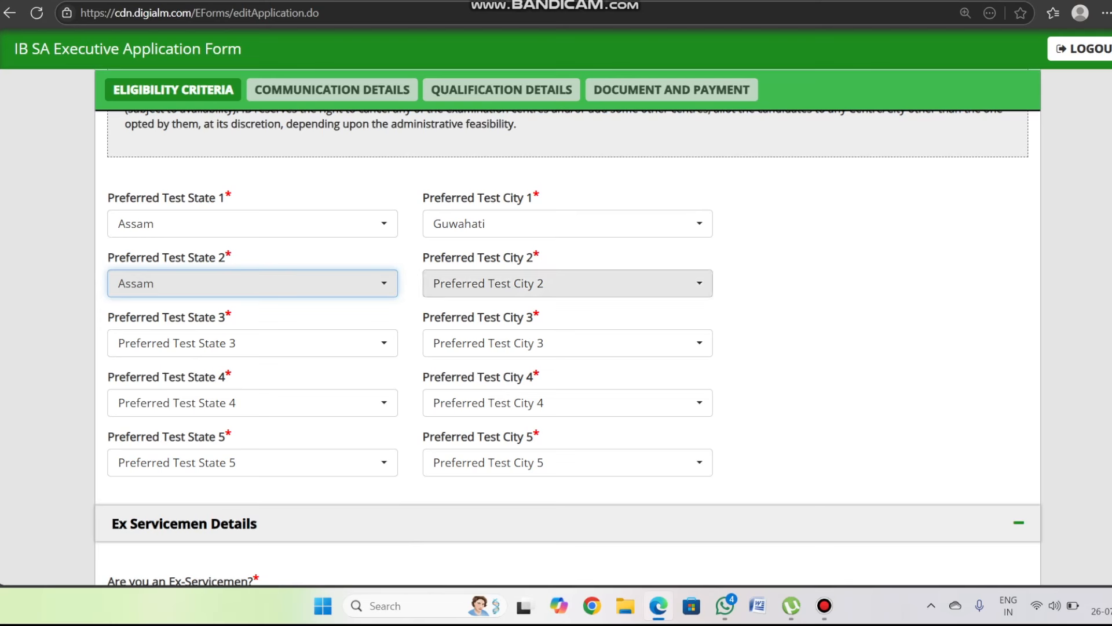
click(567, 284)
click(466, 372)
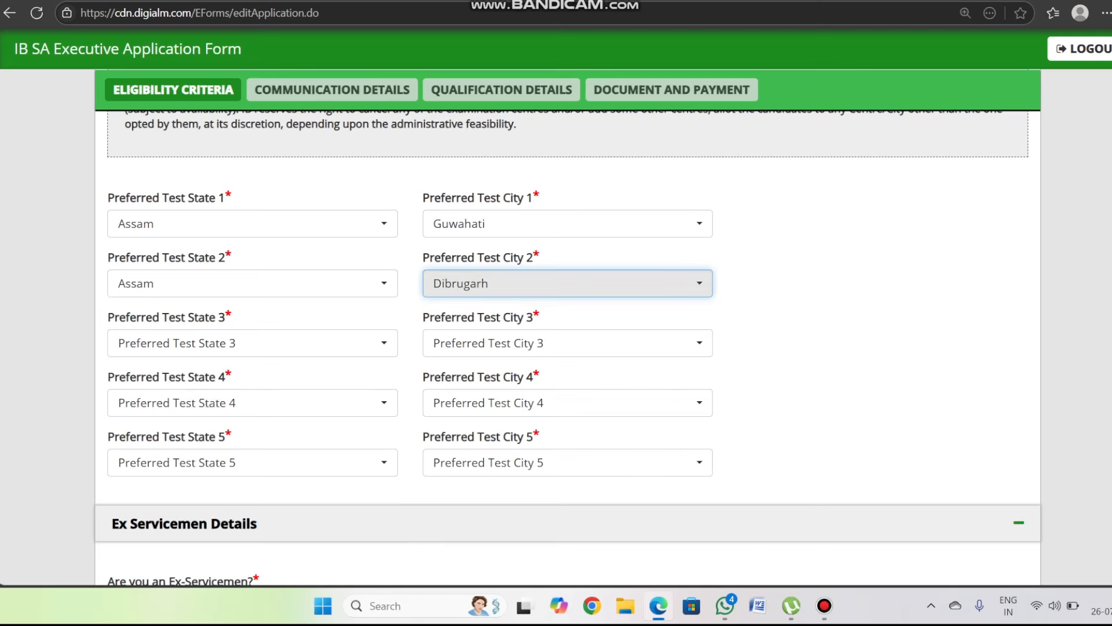
click(252, 343)
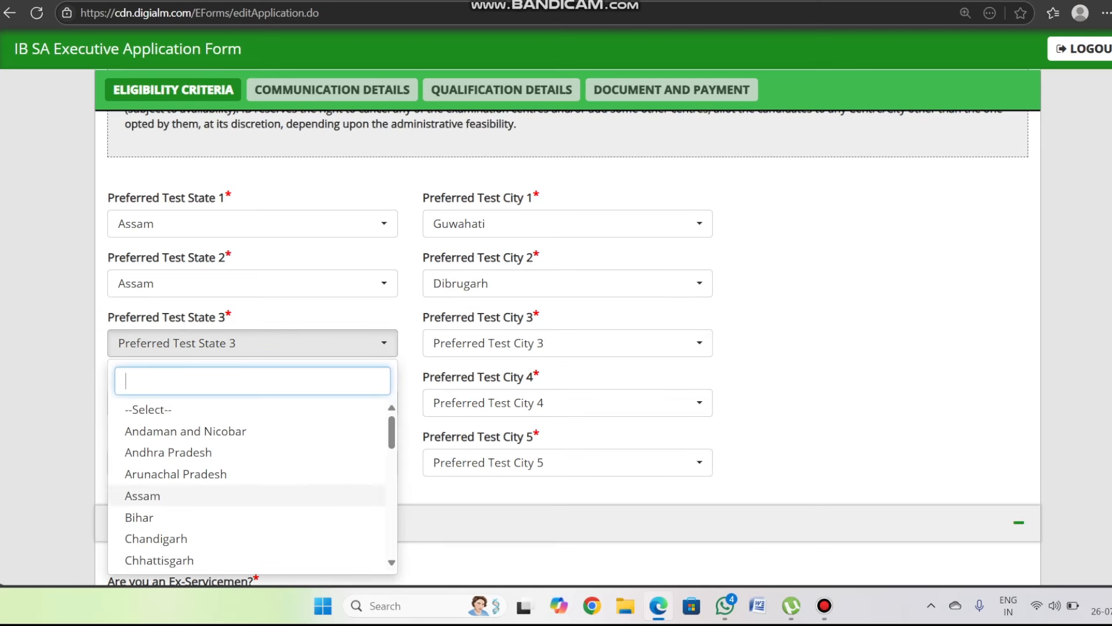
click(142, 495)
click(568, 343)
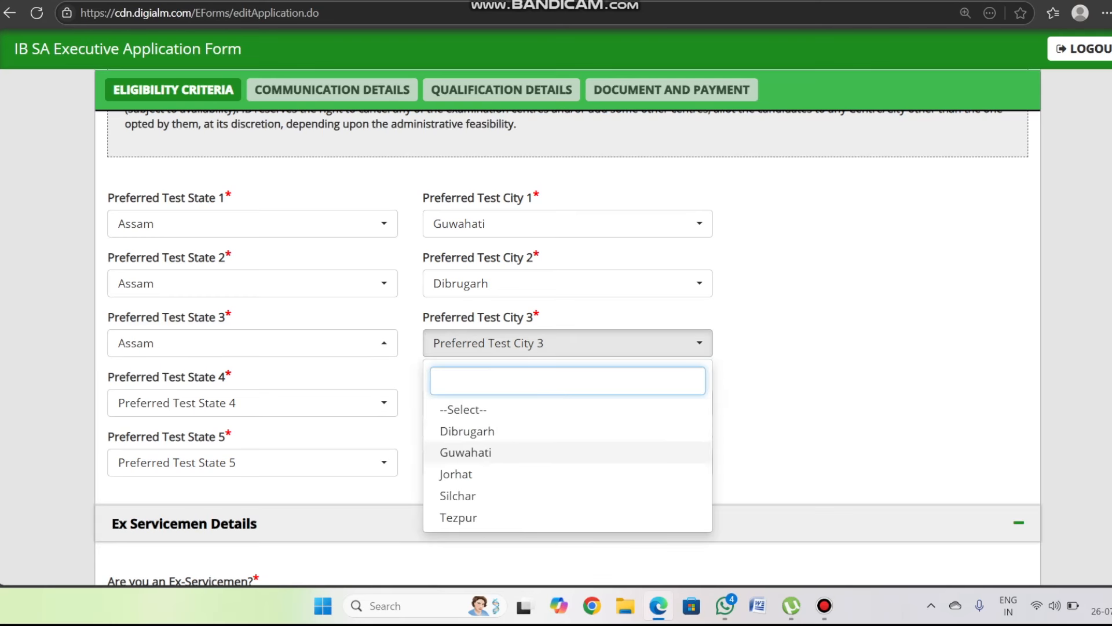
click(455, 474)
- Set test preferences 4–5 to Assam with cities Silchar and Tezpur
click(252, 403)
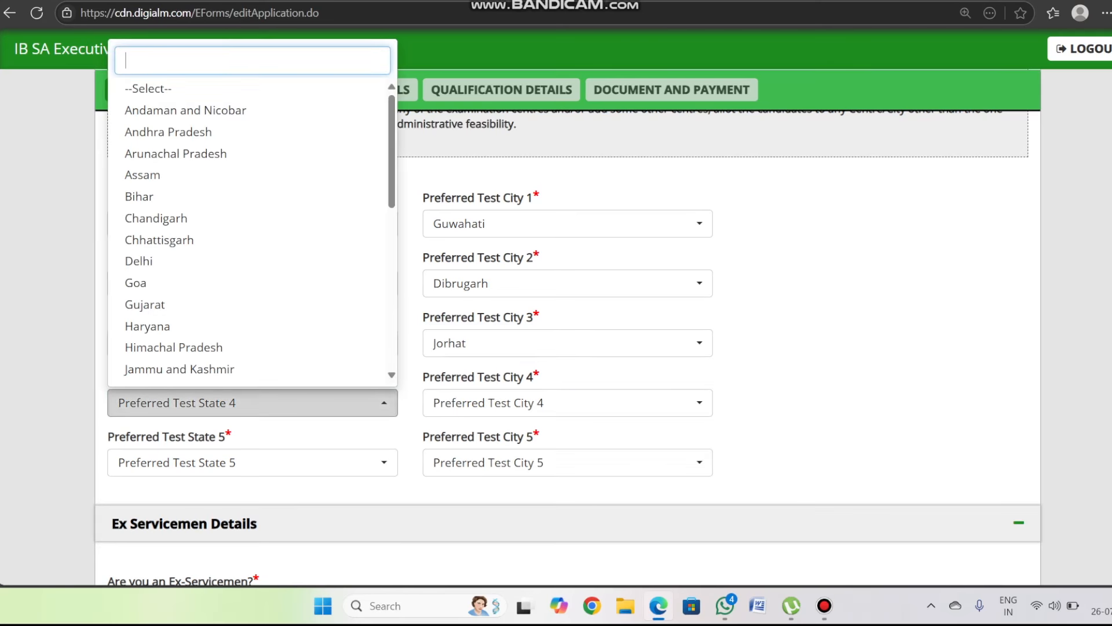
click(142, 174)
click(568, 403)
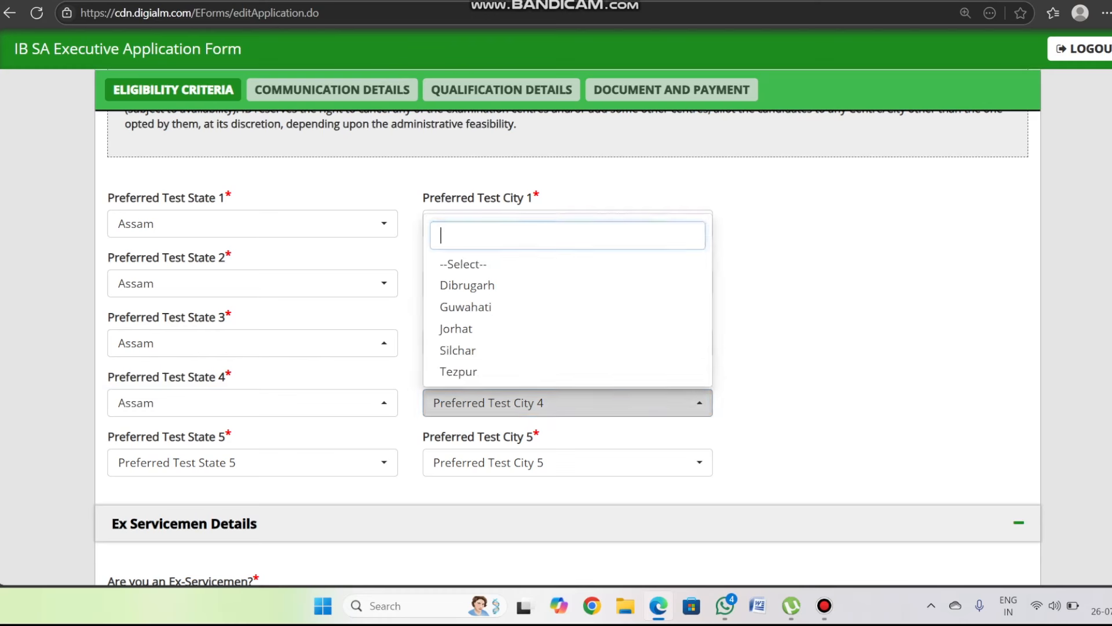
click(457, 350)
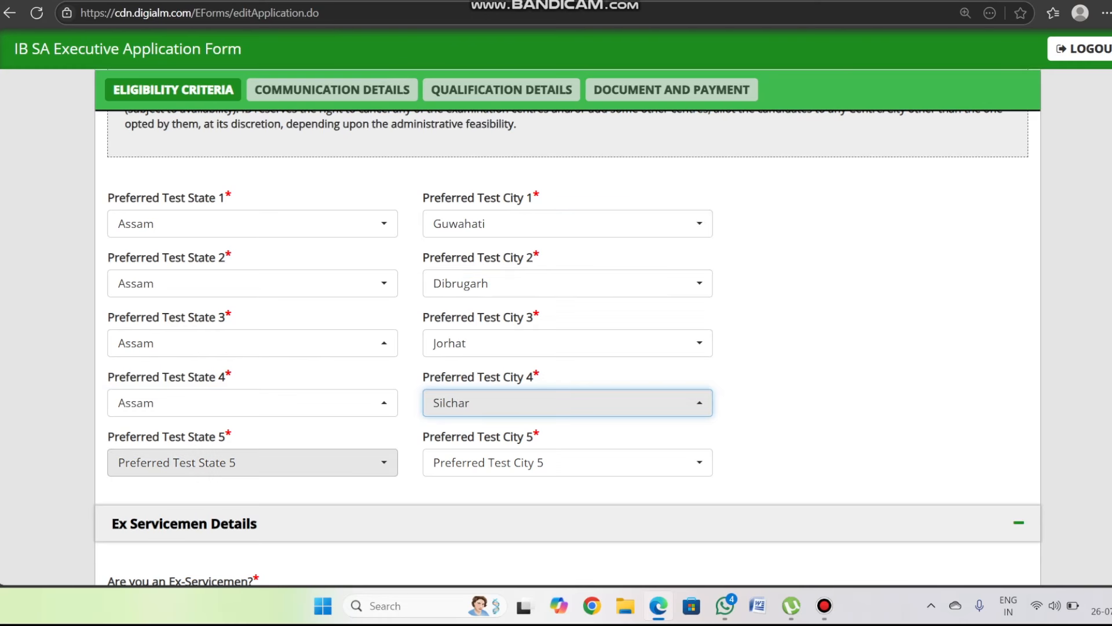
click(252, 462)
click(174, 174)
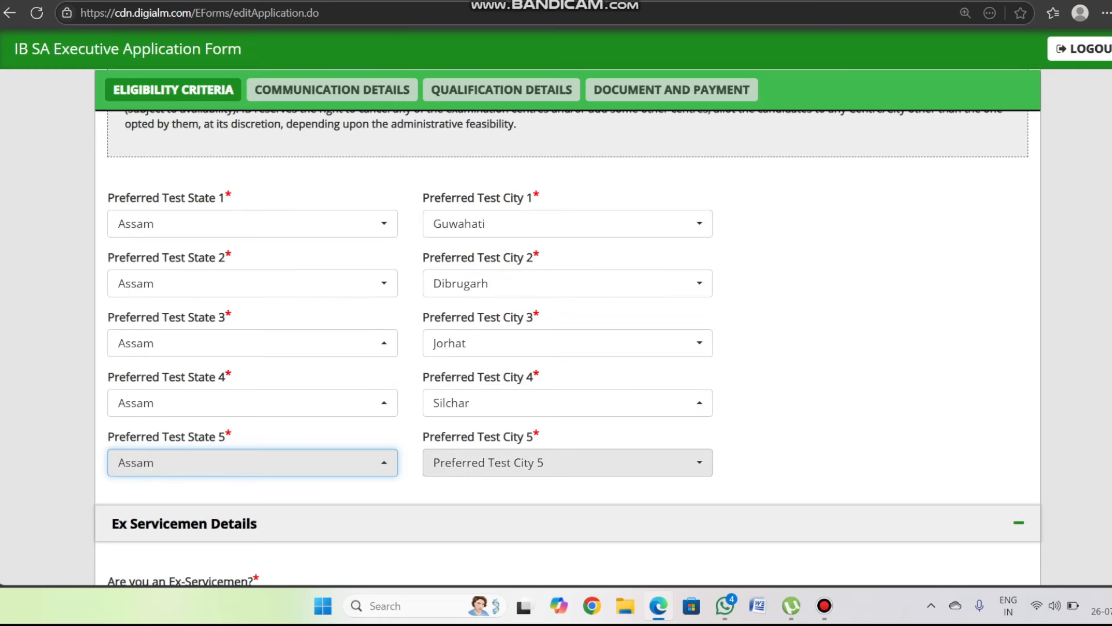
click(568, 463)
key(Return)
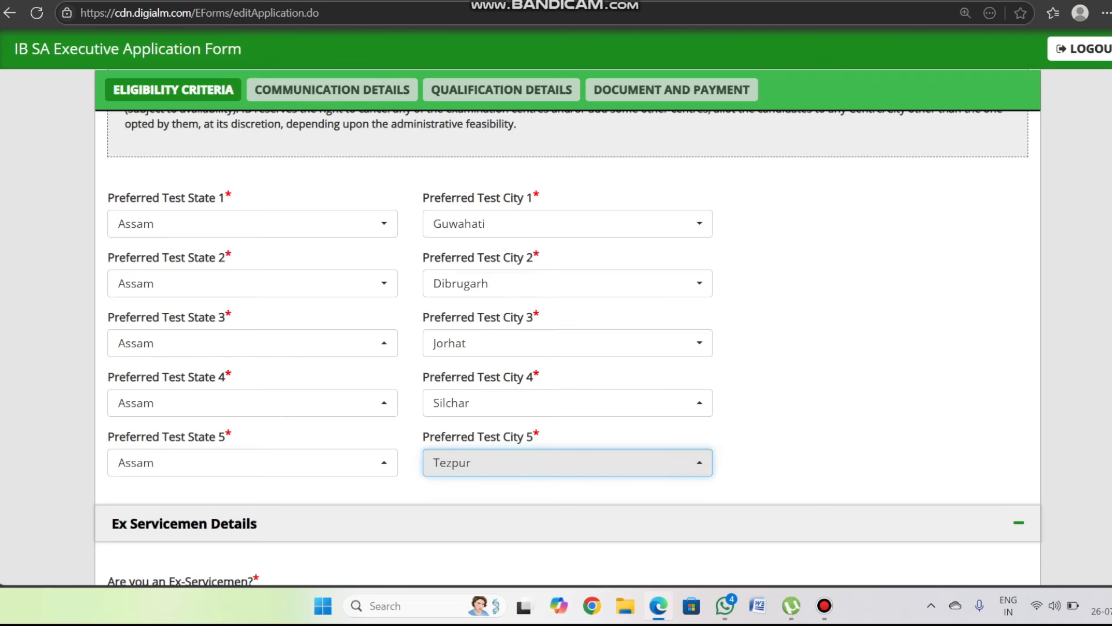
scroll(568, 347, down, 5)
- Scroll down the form to the sportsperson question in Other Details
scroll(567, 348, down, 1)
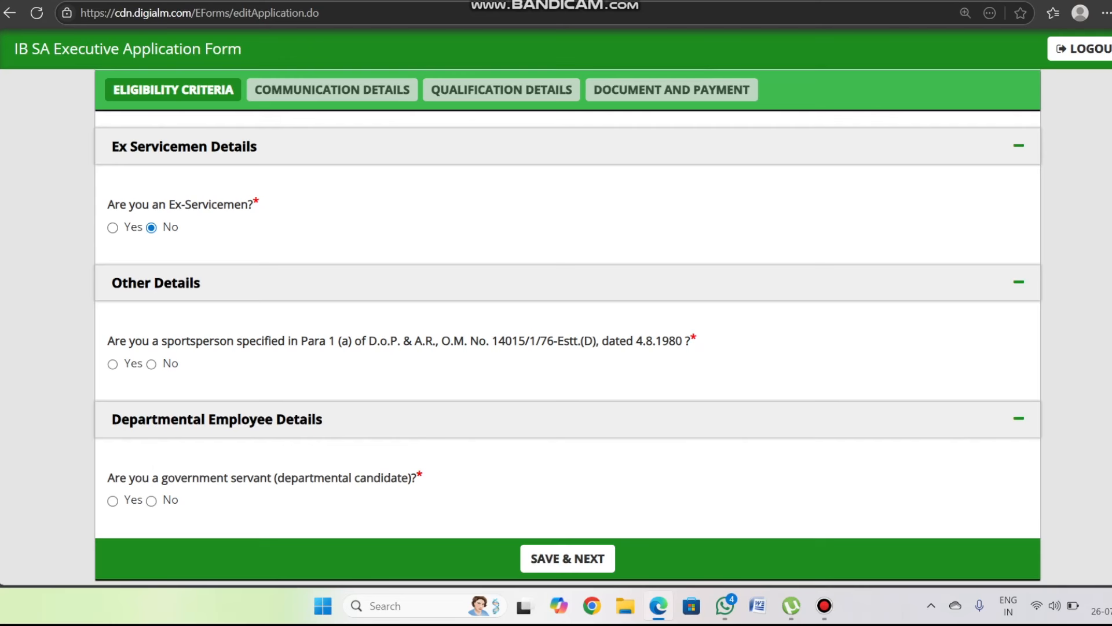
scroll(567, 348, down, 1)
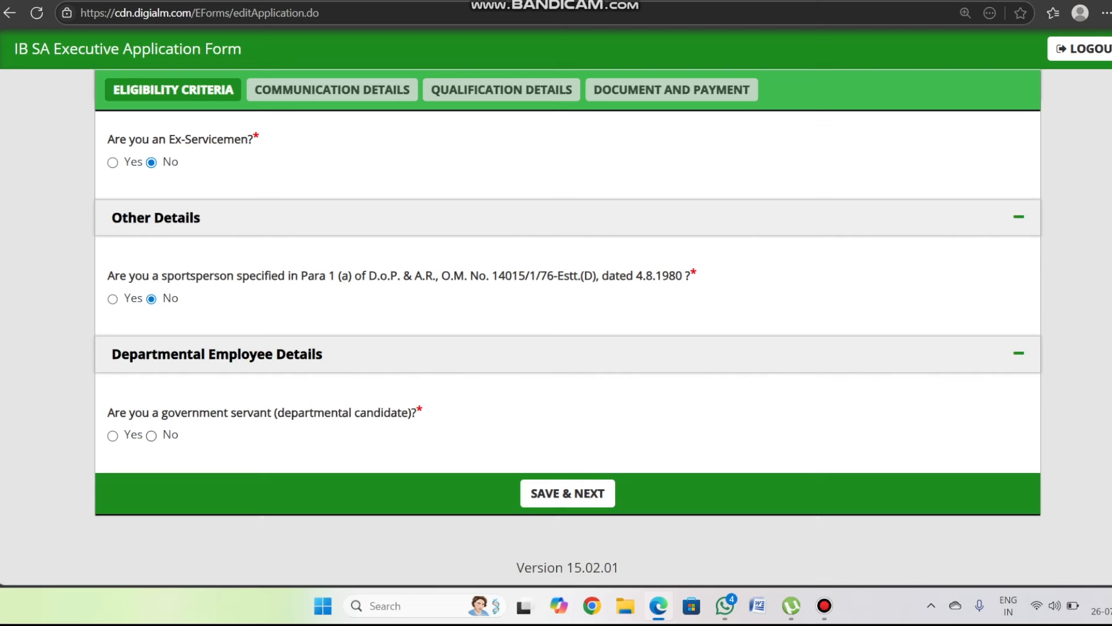
- Answer No to the government-servant (departmental candidate) question
click(152, 436)
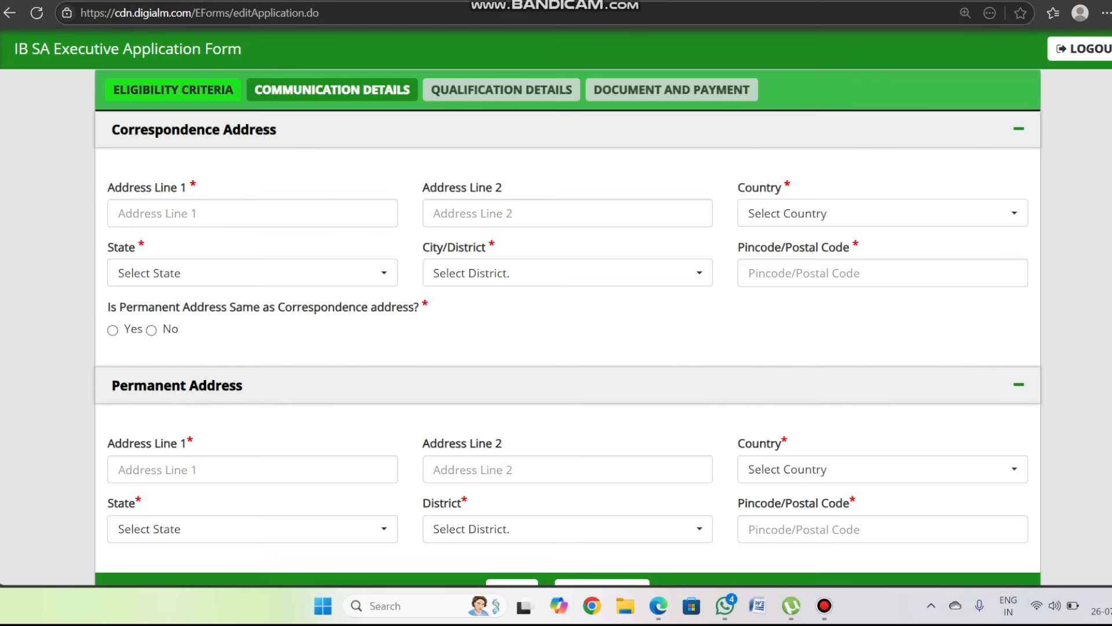
drag(157, 203, 206, 205)
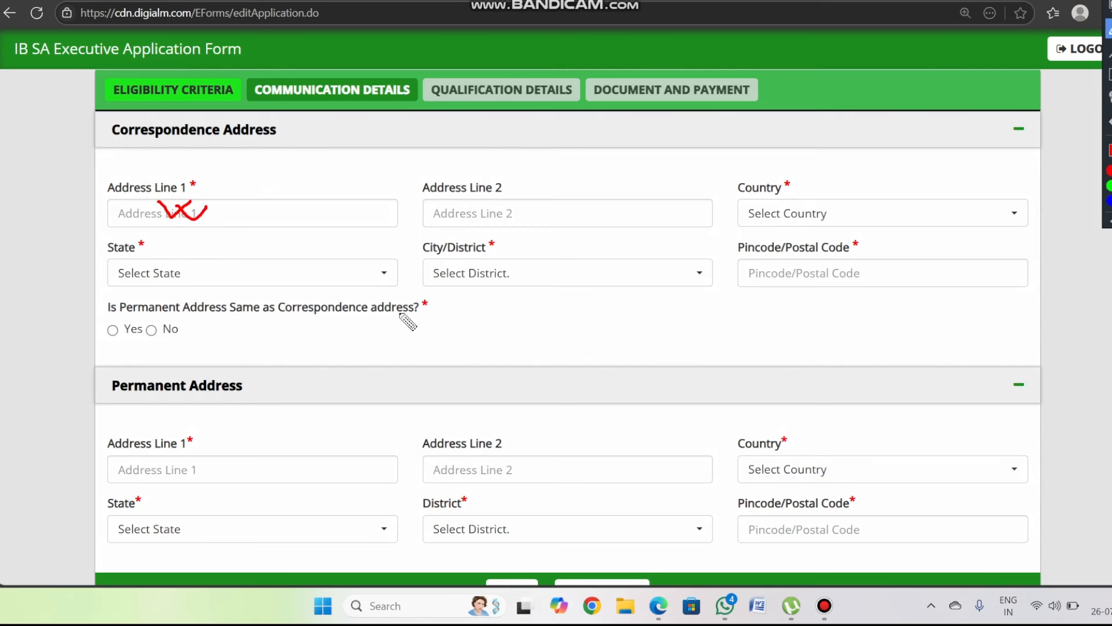
drag(282, 474, 329, 477)
- Enter SEBA as the Matriculation Name of the Board/Council
scroll(567, 348, down, 2)
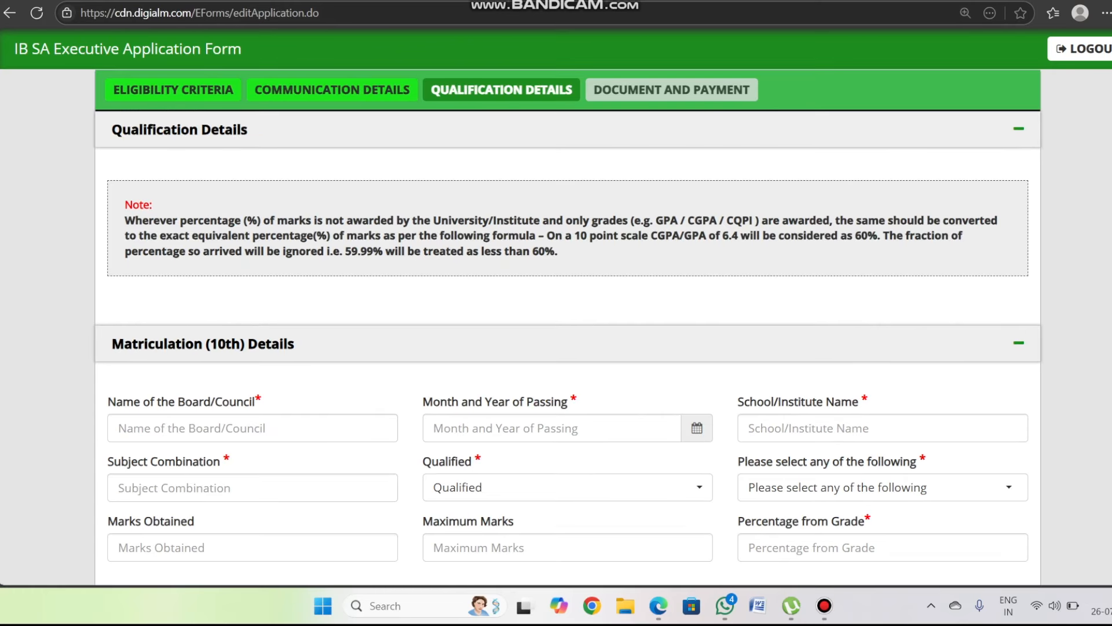
scroll(985, 342, down, 3)
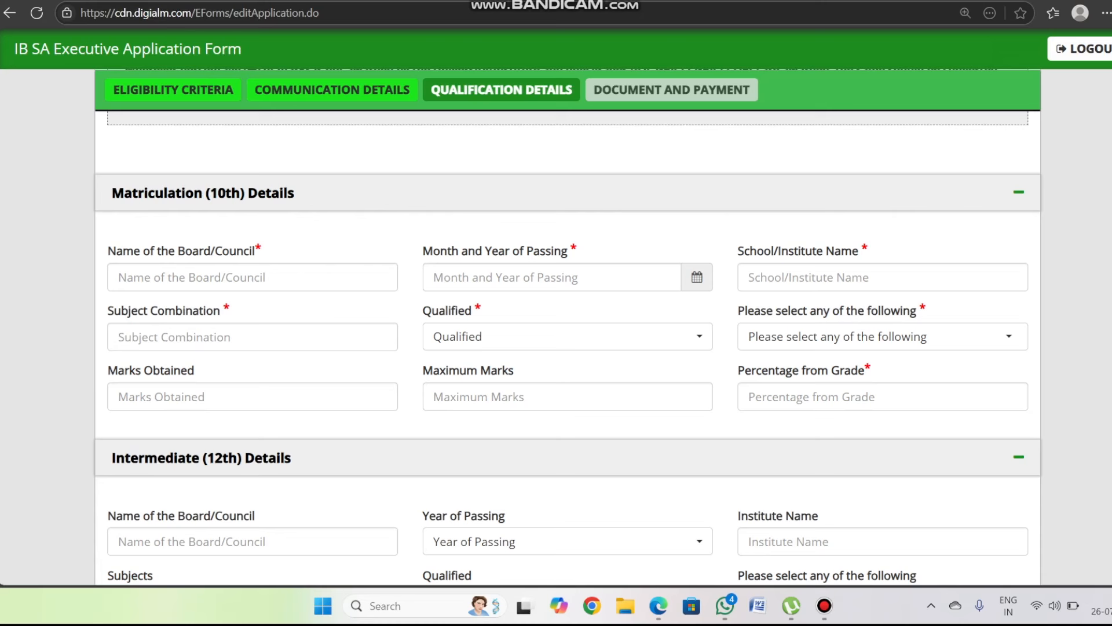
drag(582, 324, 614, 311)
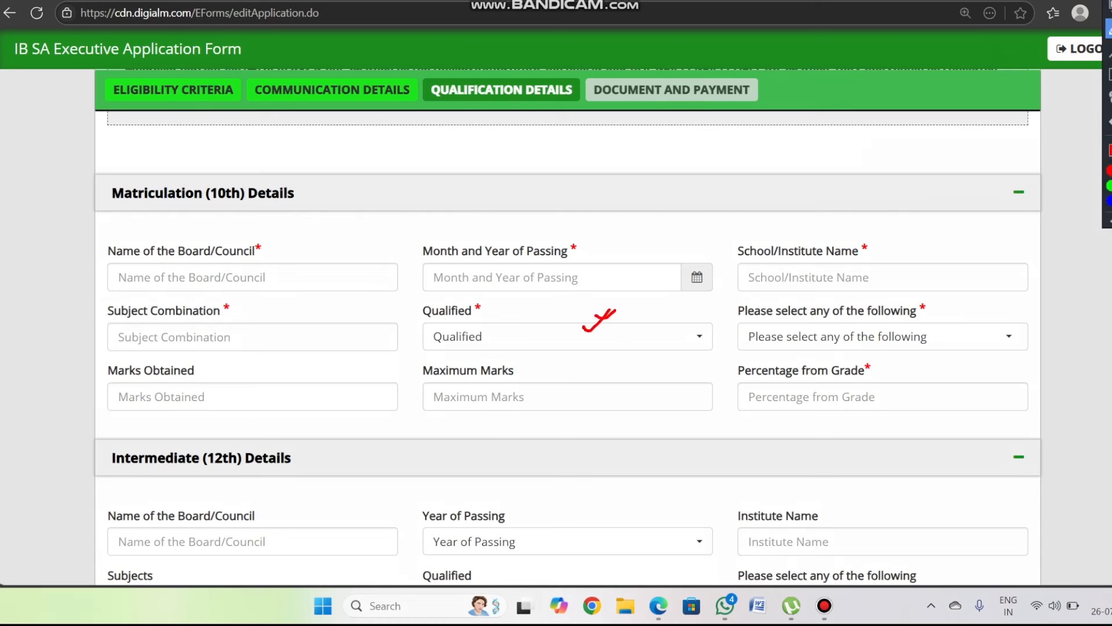
key(Escape)
click(266, 270)
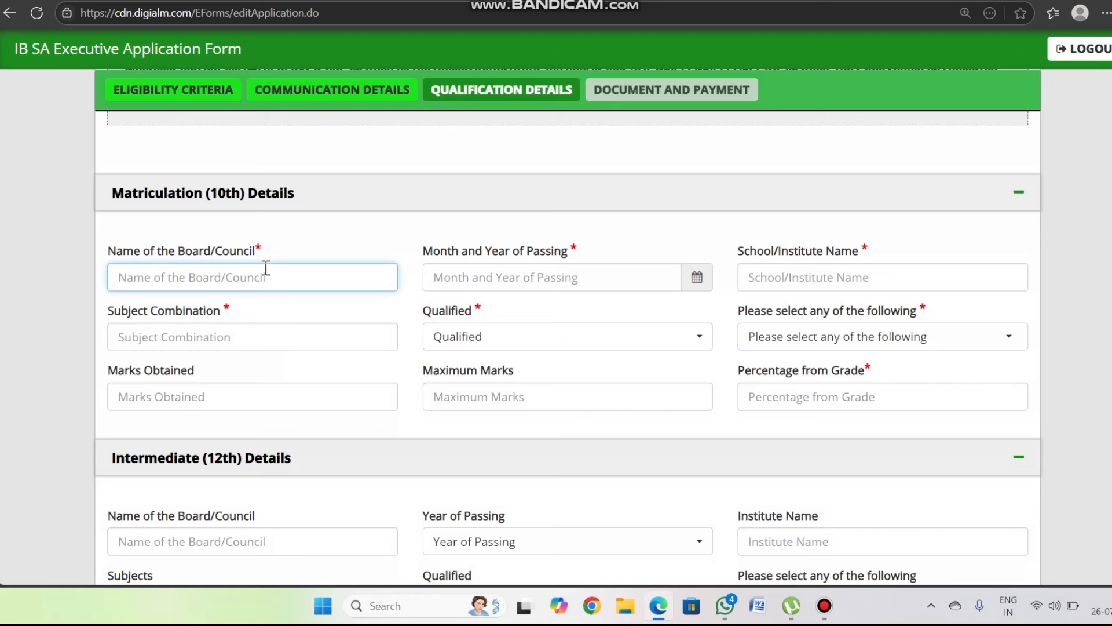
text(SEBA)
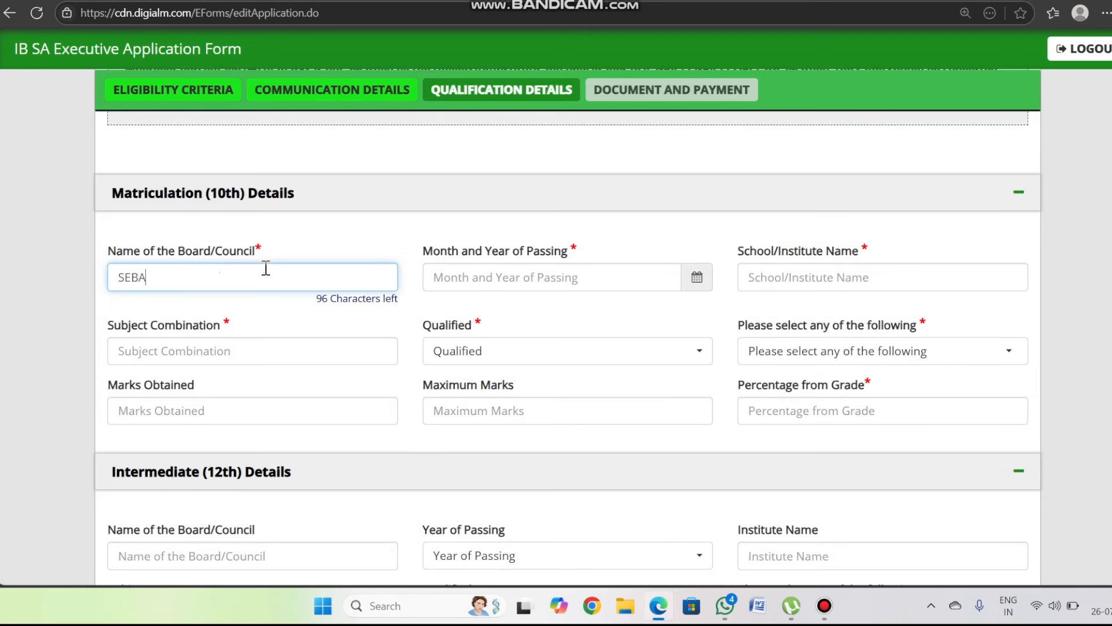
key(Tab)
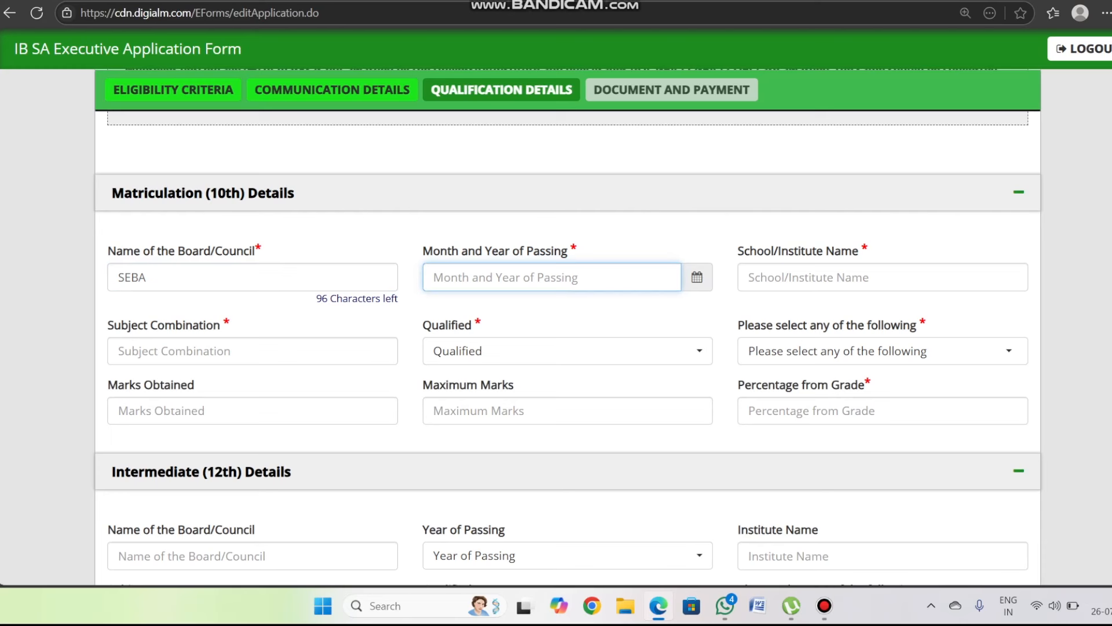
- Set Matriculation subjects to ENG, HINDI, ENG IL, G SCIENCE, G MATHS, SOCIAL SCIENCE, HISTORY
click(784, 278)
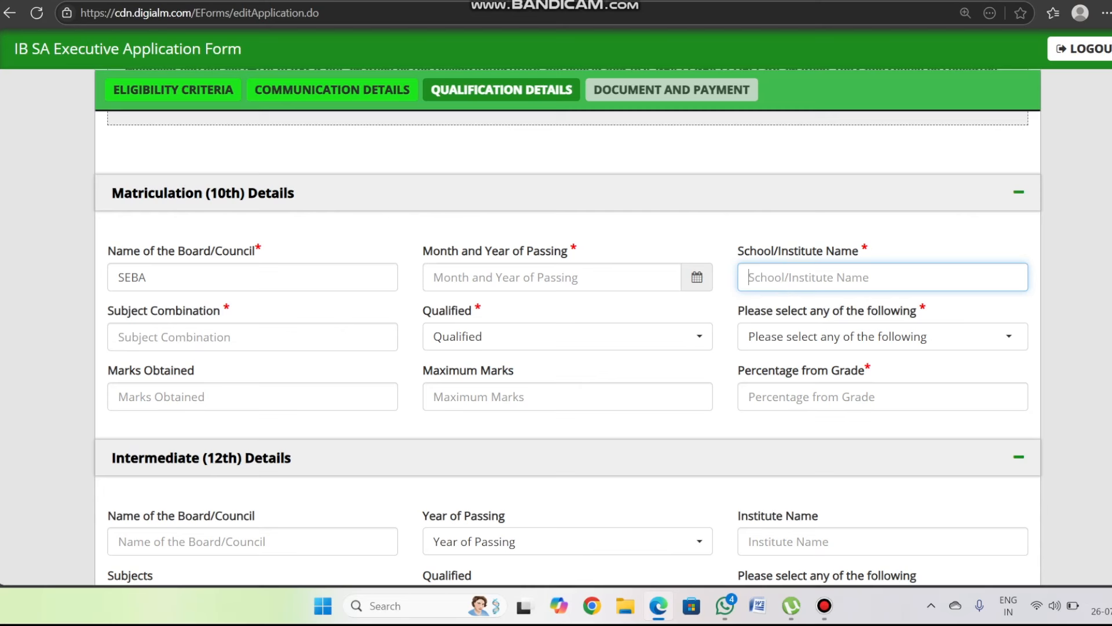
click(224, 336)
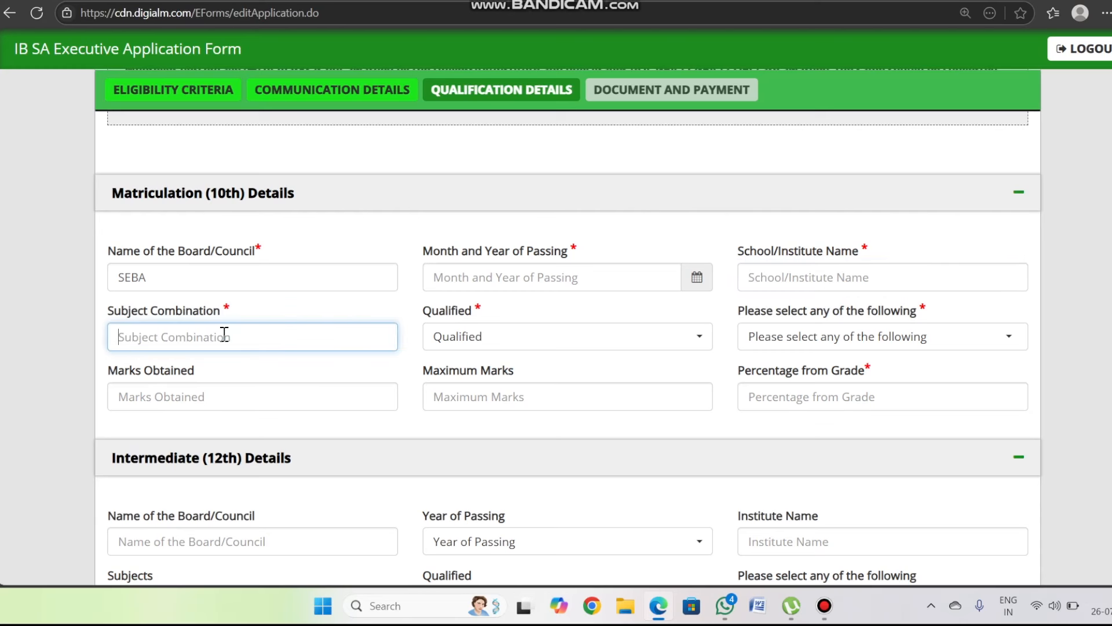
text(ENG, )
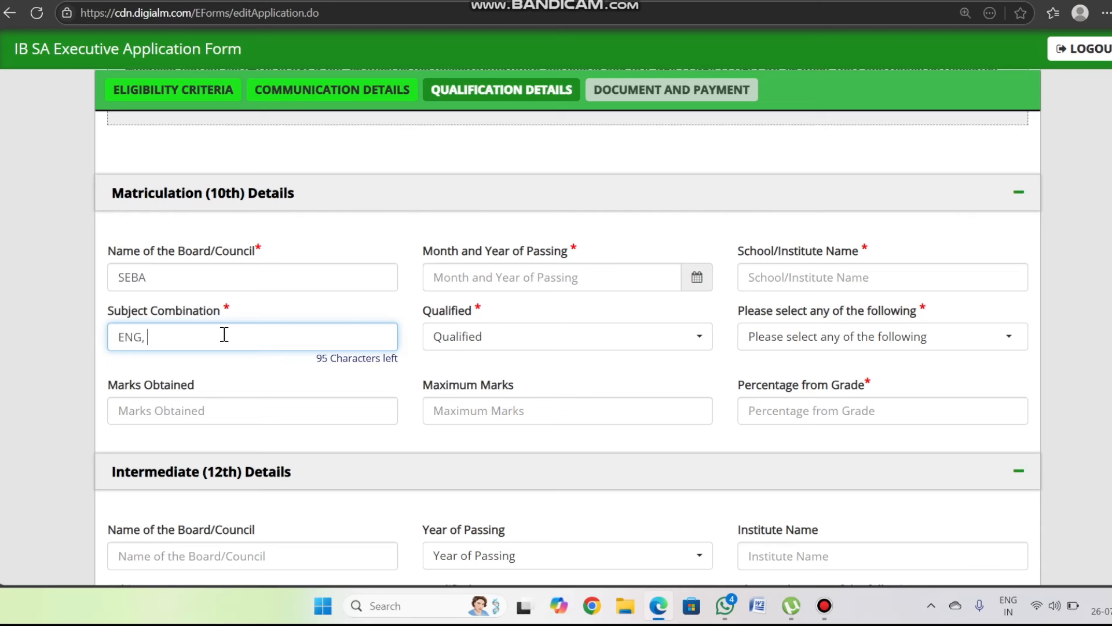
text(HINDI, ENG IL, G SCIE)
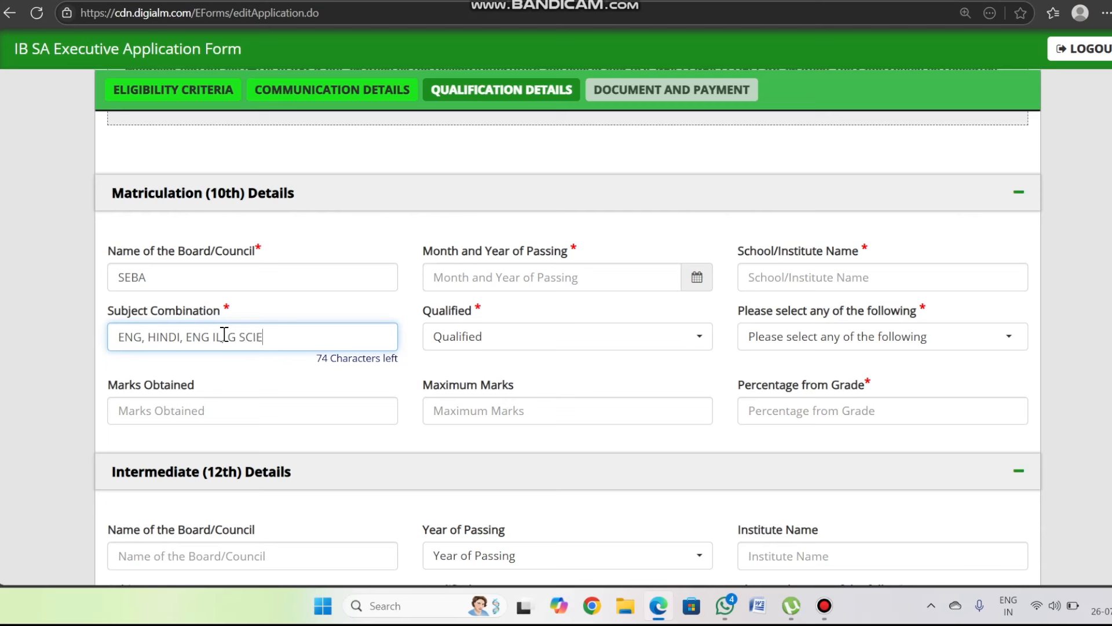
text(NCE, G MATHS, )
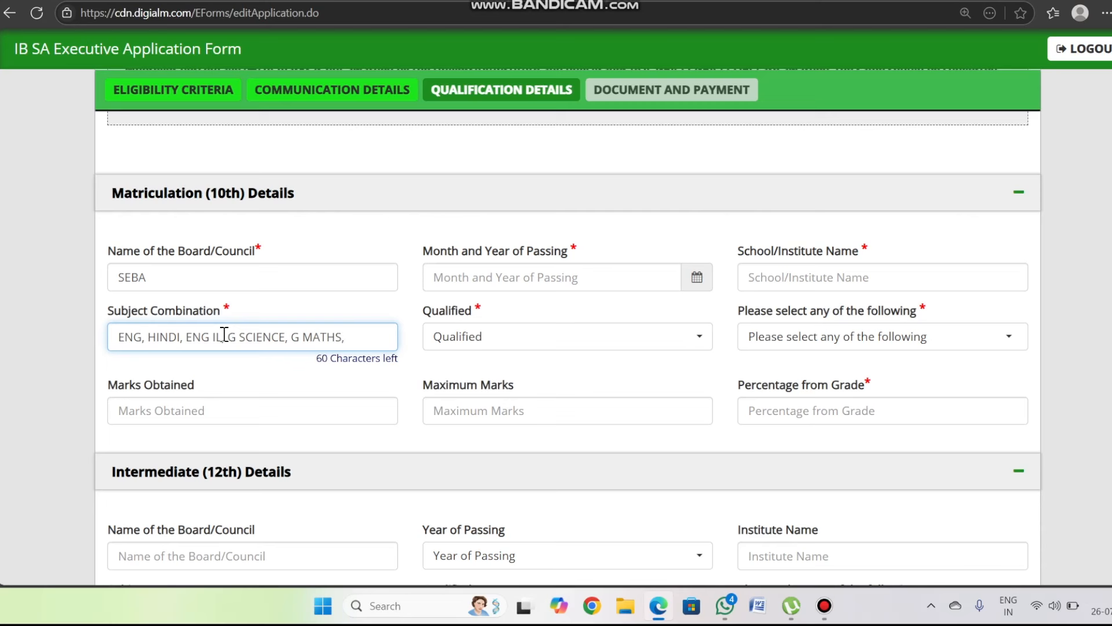
text(SOCIAL SCIENCE)
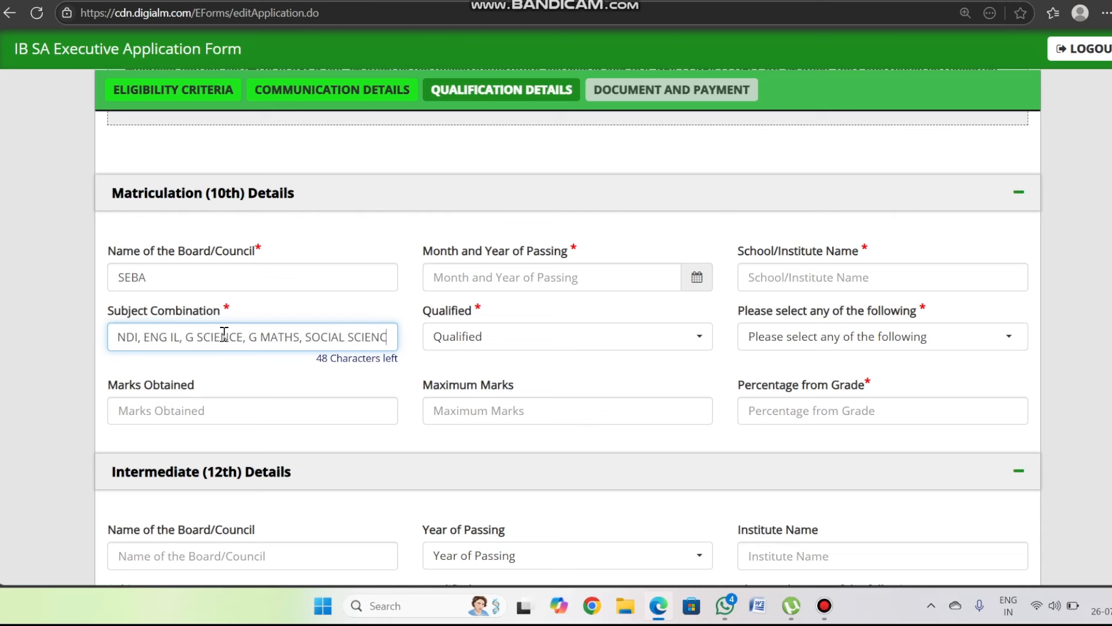
text(, HIST)
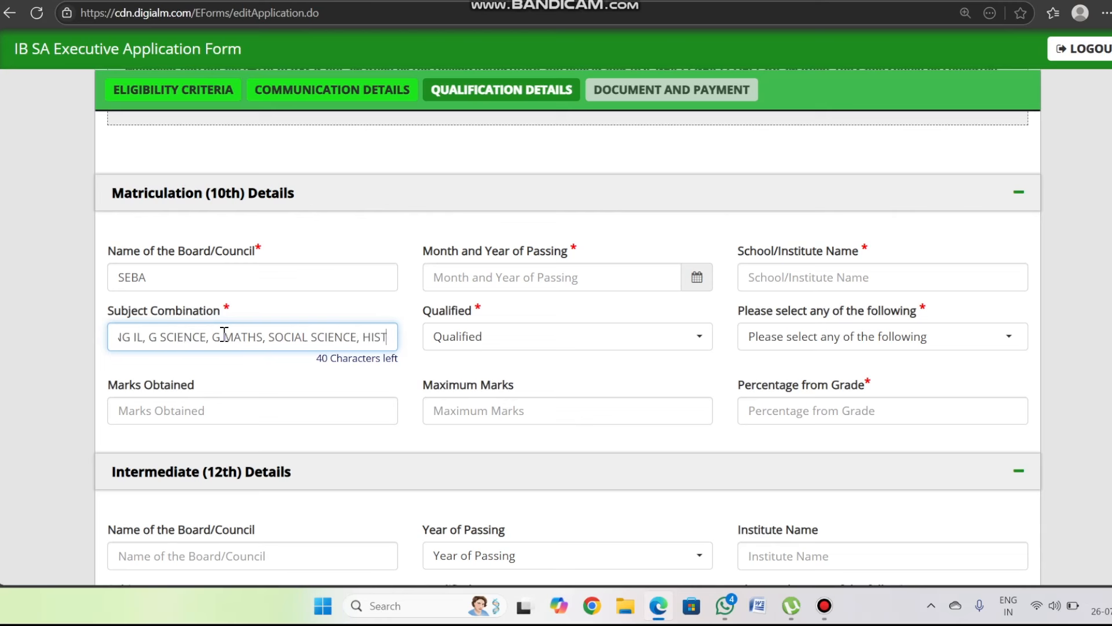
text(ORY)
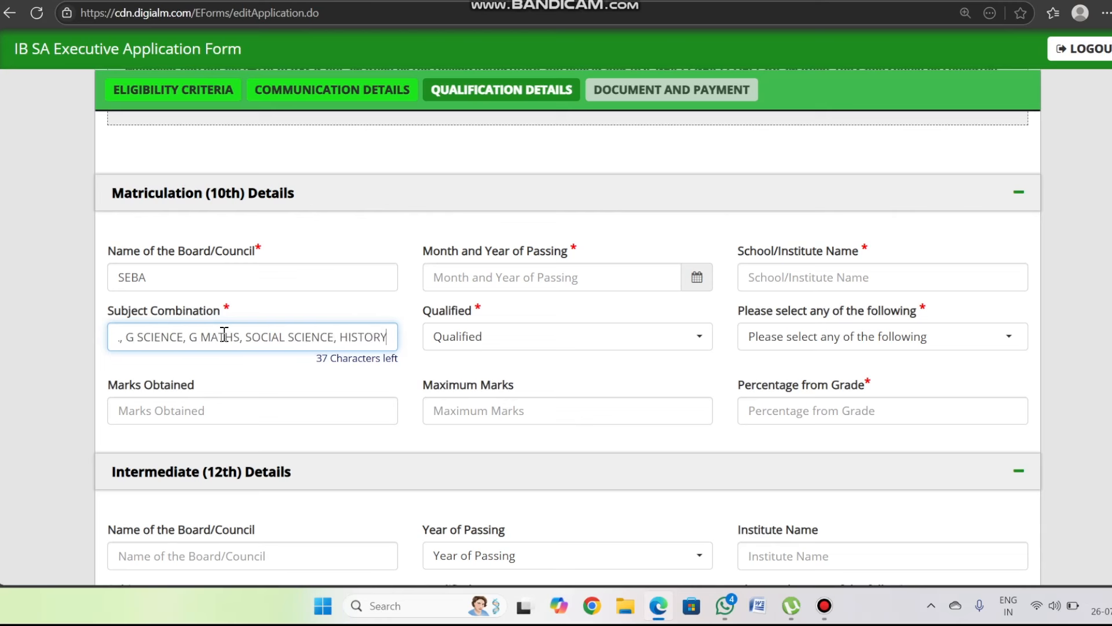
key(Tab)
- Set Matriculation Qualified to Pass and the marks format to Percentage
key(Down)
key(Down)
key(Return)
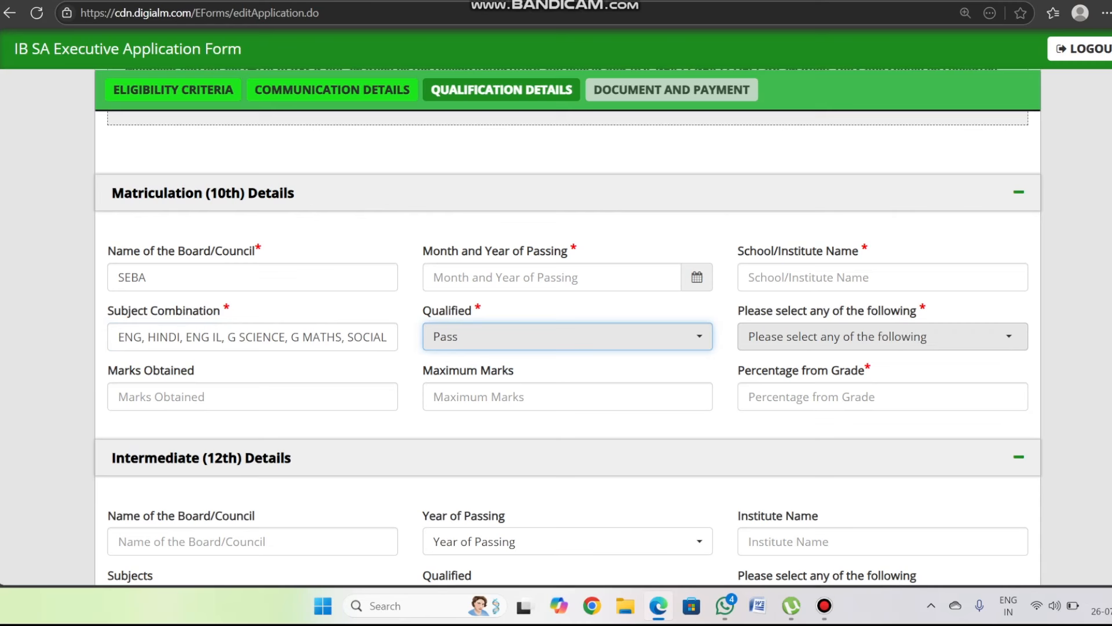
key(Tab)
key(Down)
key(Down)
key(Down)
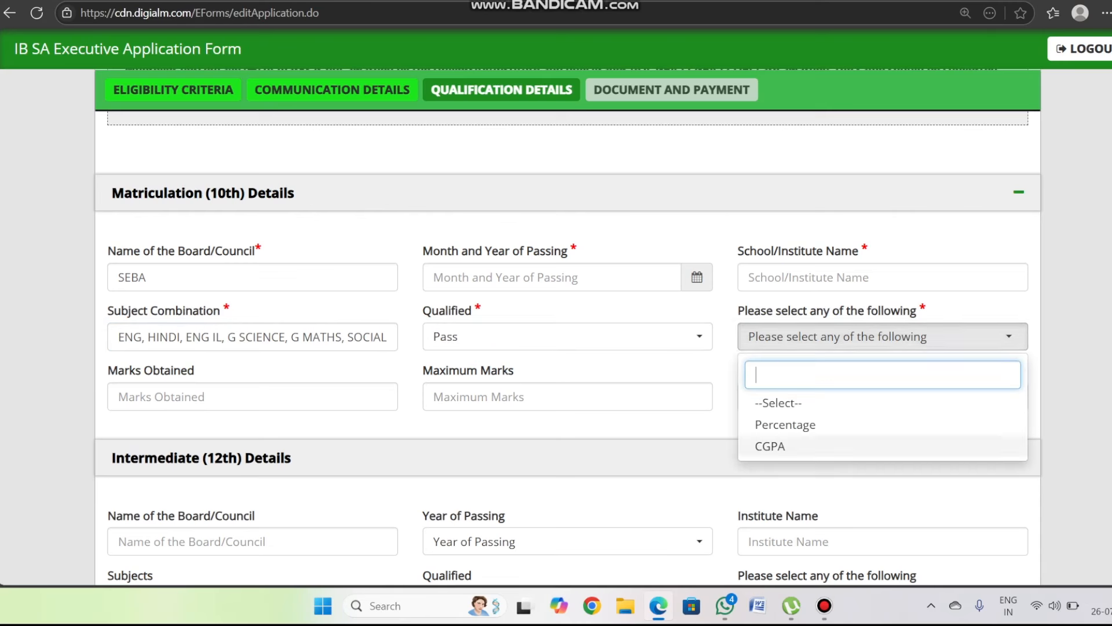
key(Up)
key(Down)
key(Up)
key(Return)
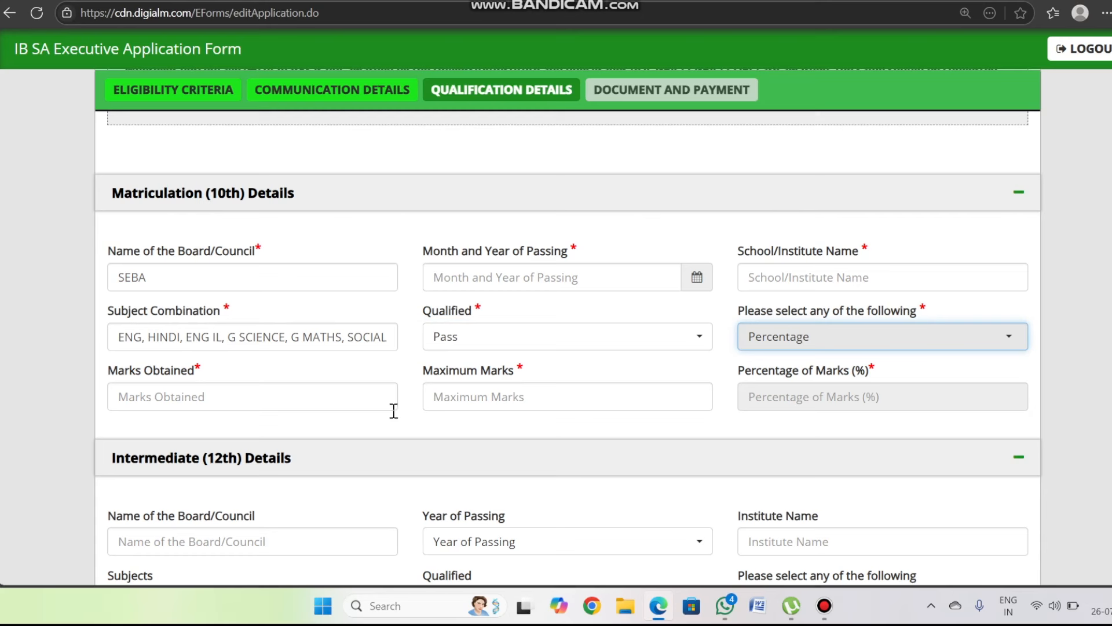
- Enter Matriculation marks 234 out of 600, giving 39.00 percent
click(264, 398)
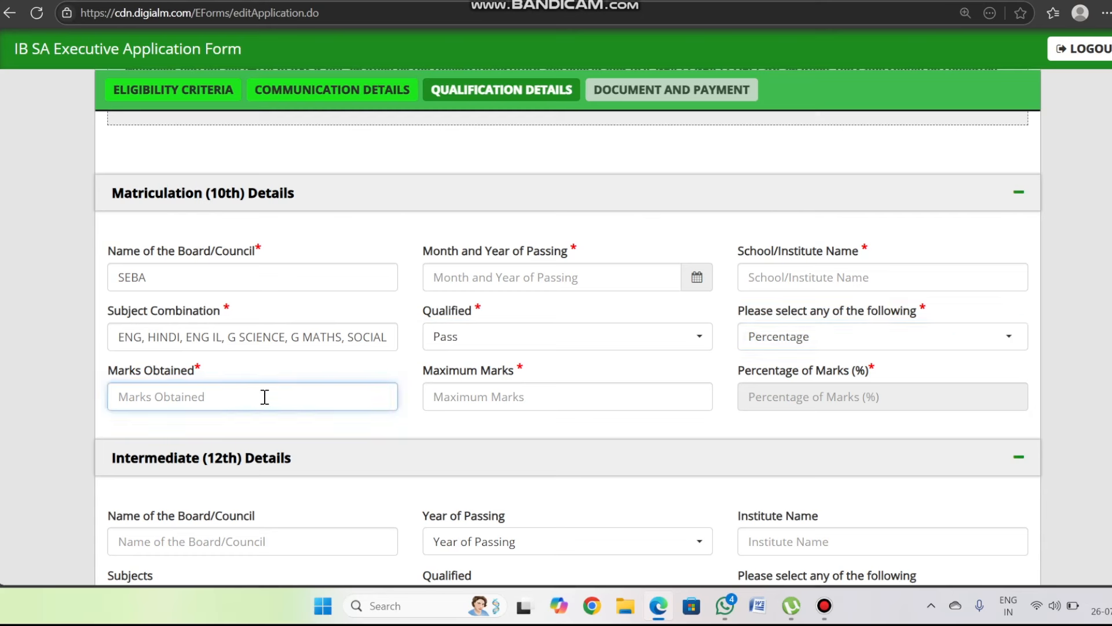
text(234)
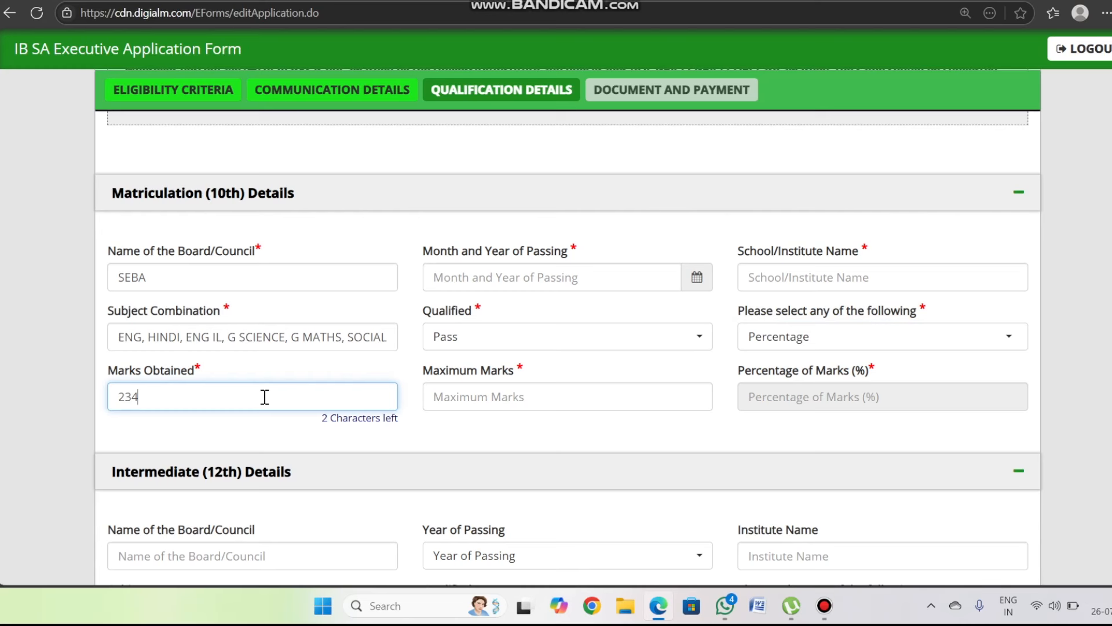
click(460, 398)
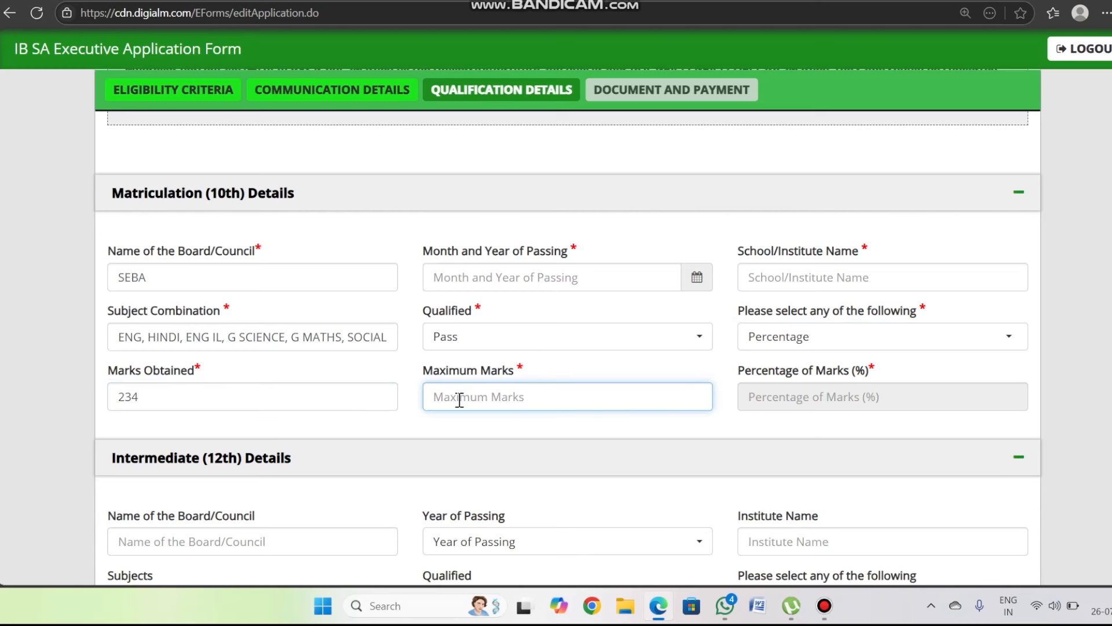
text(600)
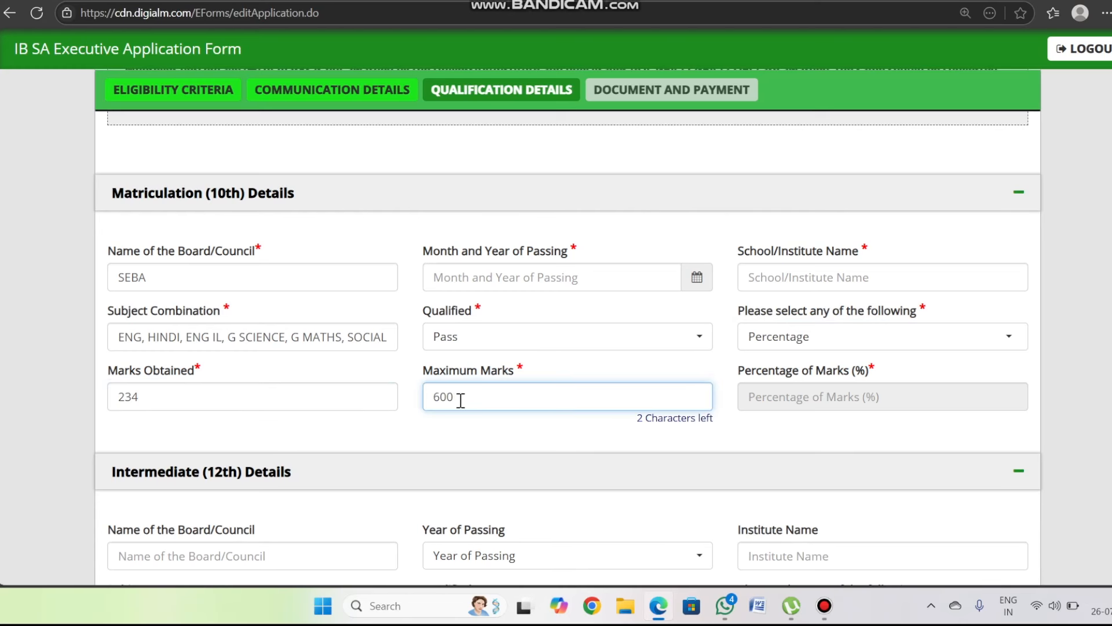
key(Tab)
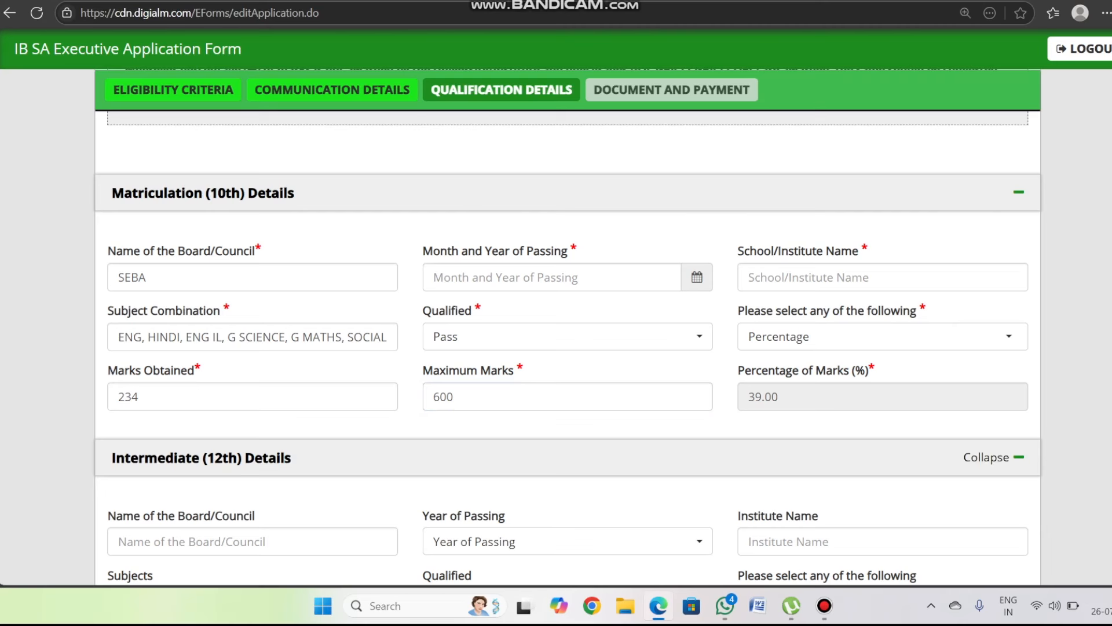
scroll(1019, 456, down, 4)
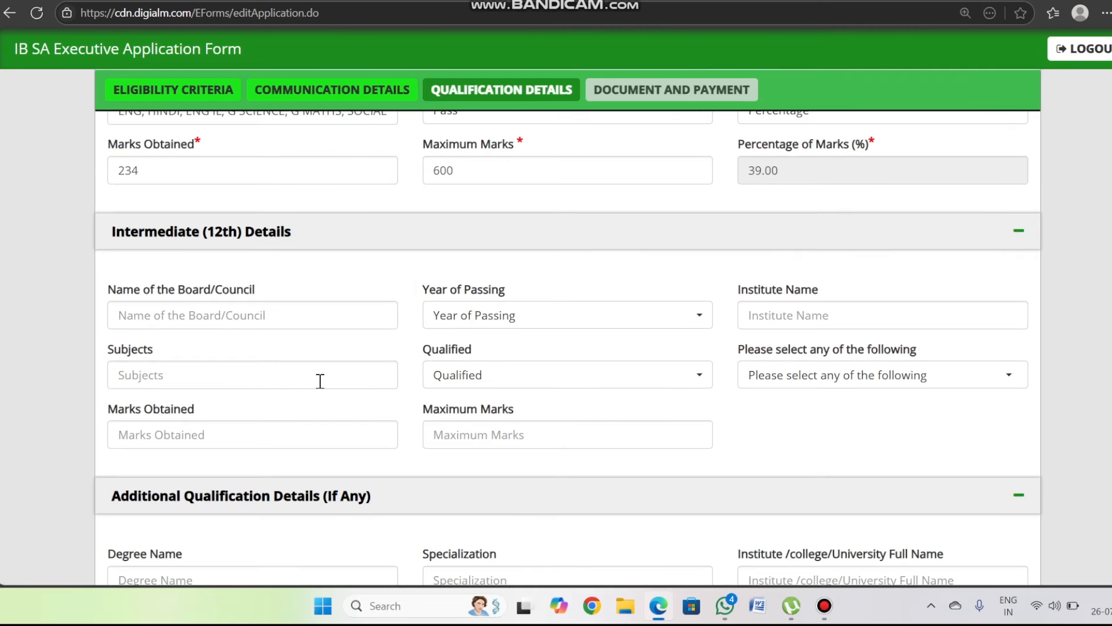
- Enter AHSEC as the Intermediate (12th) board name
click(213, 314)
text(AH)
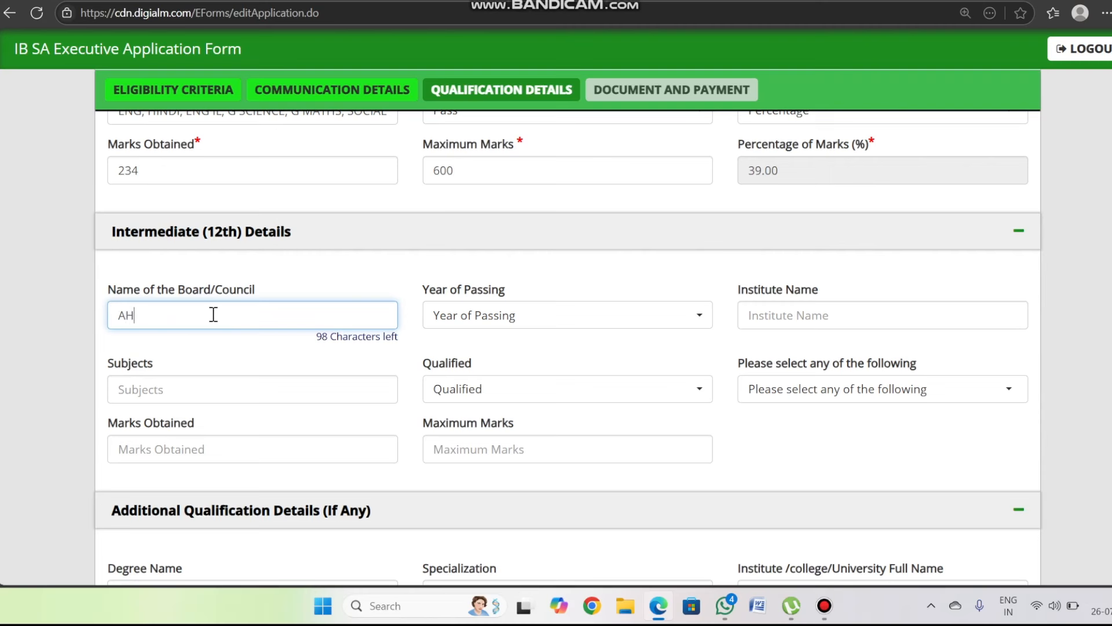
text(SEC)
scroll(487, 415, down, 4)
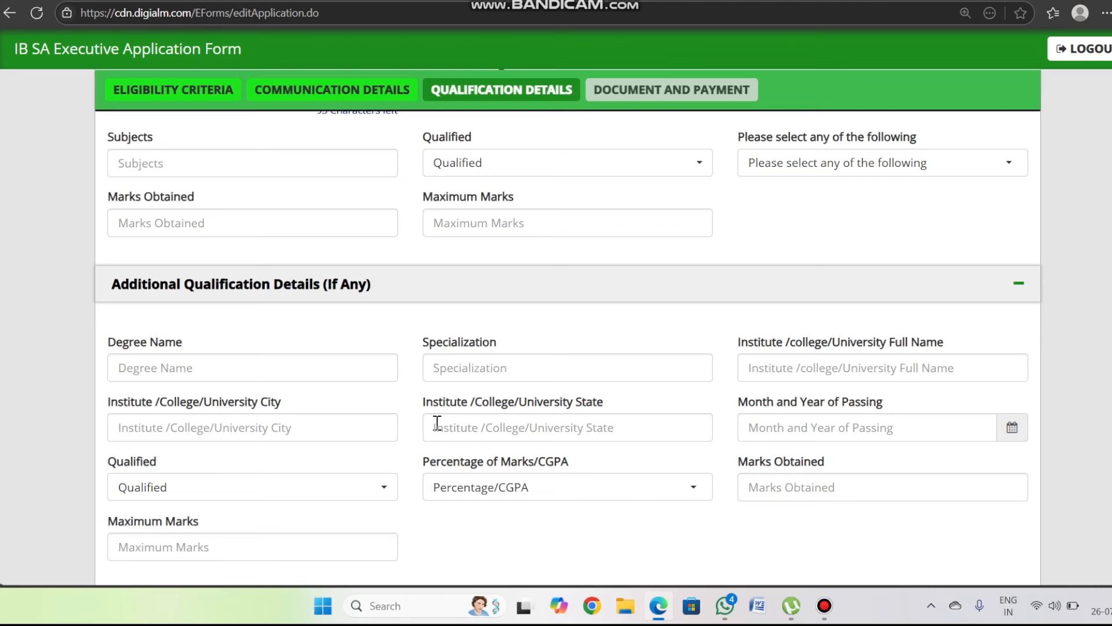
scroll(557, 433, down, 3)
scroll(567, 371, down, 4)
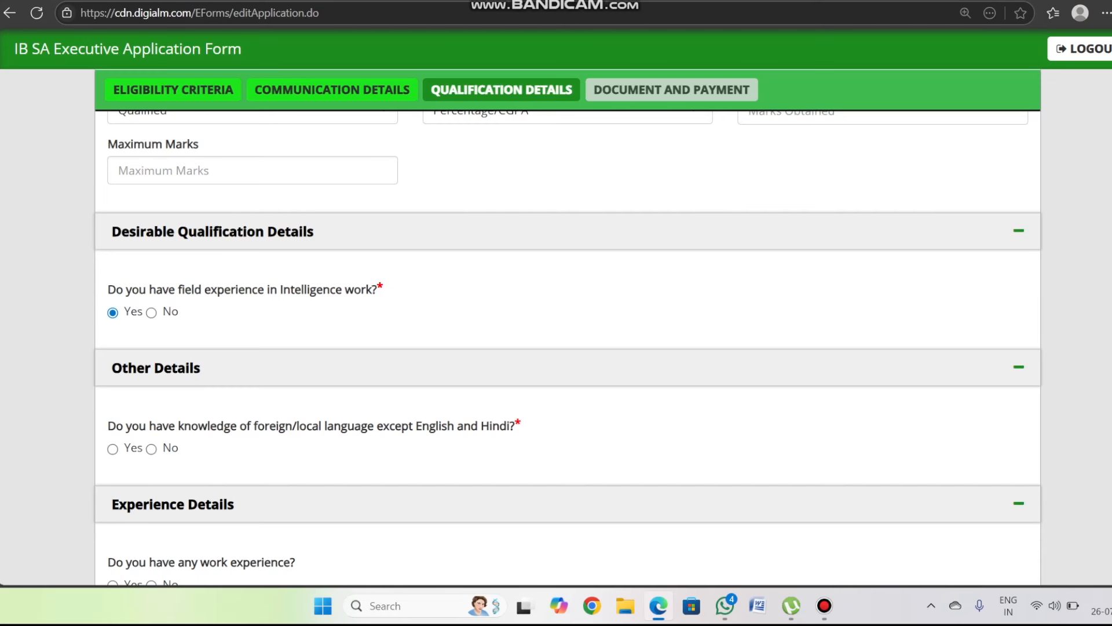
- Answer No to Intelligence field experience and Yes to knowing another language
click(151, 313)
scroll(151, 313, down, 1)
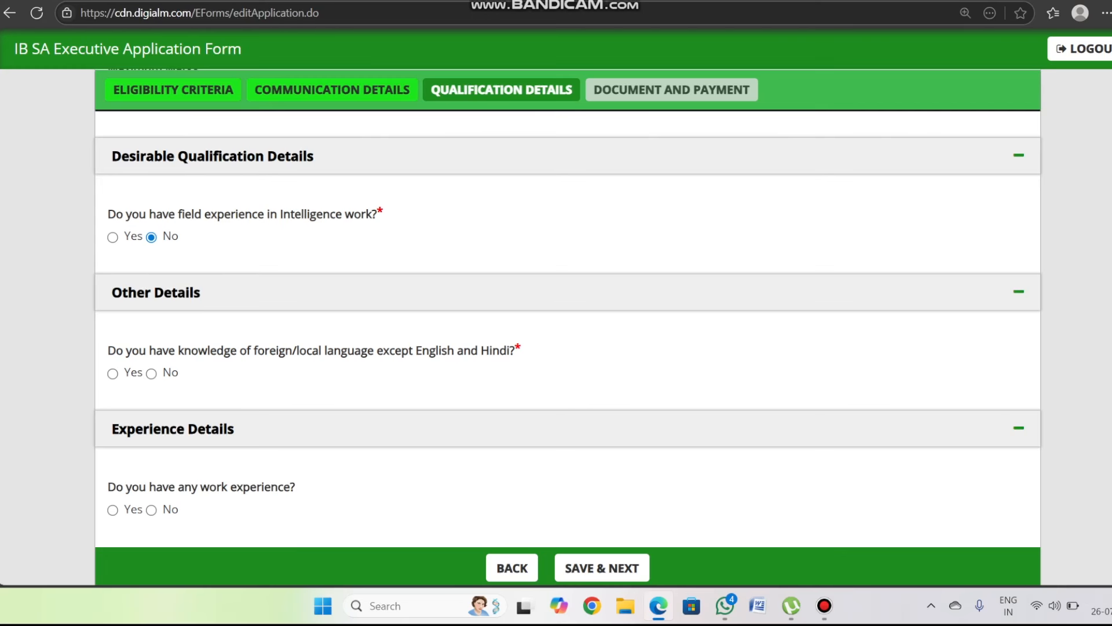
click(113, 374)
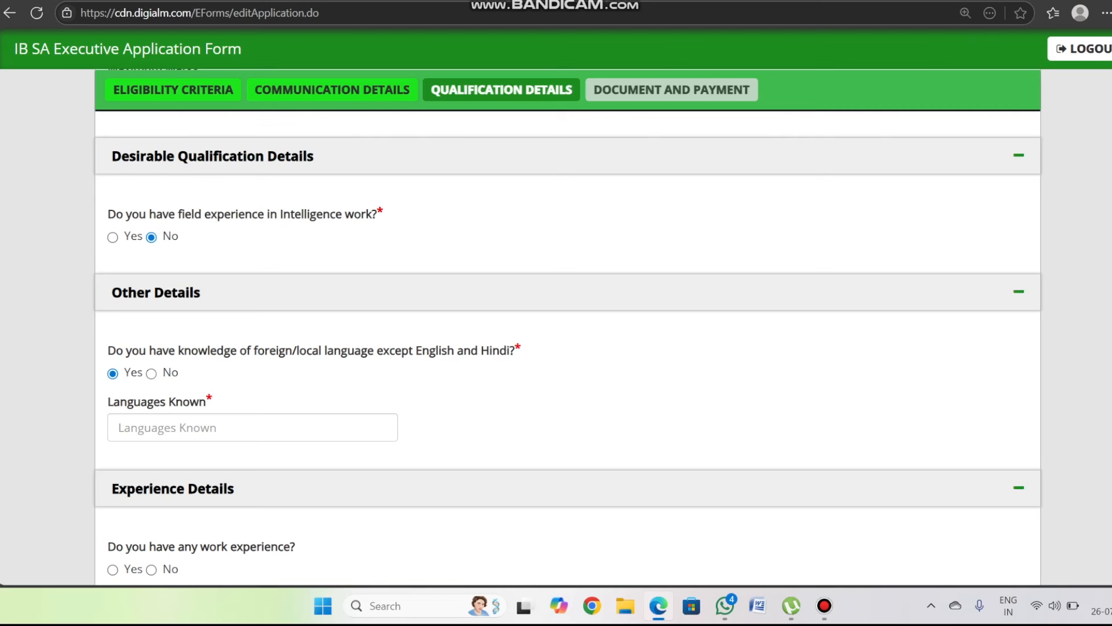
click(151, 373)
click(112, 373)
scroll(233, 429, down, 2)
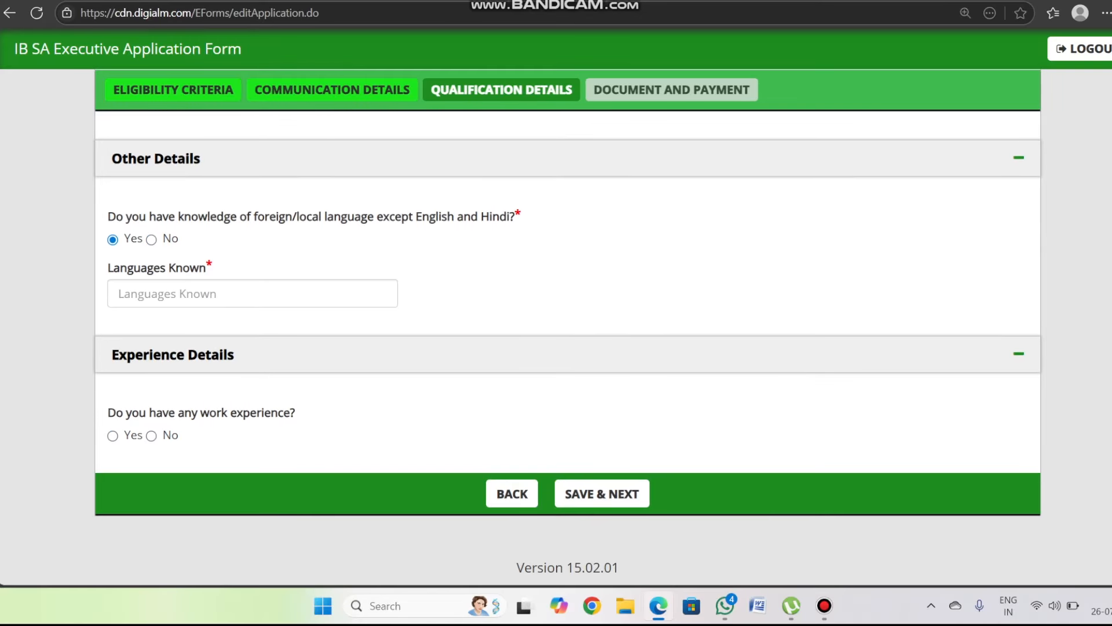
- Answer No to work experience and save the qualifications
click(112, 436)
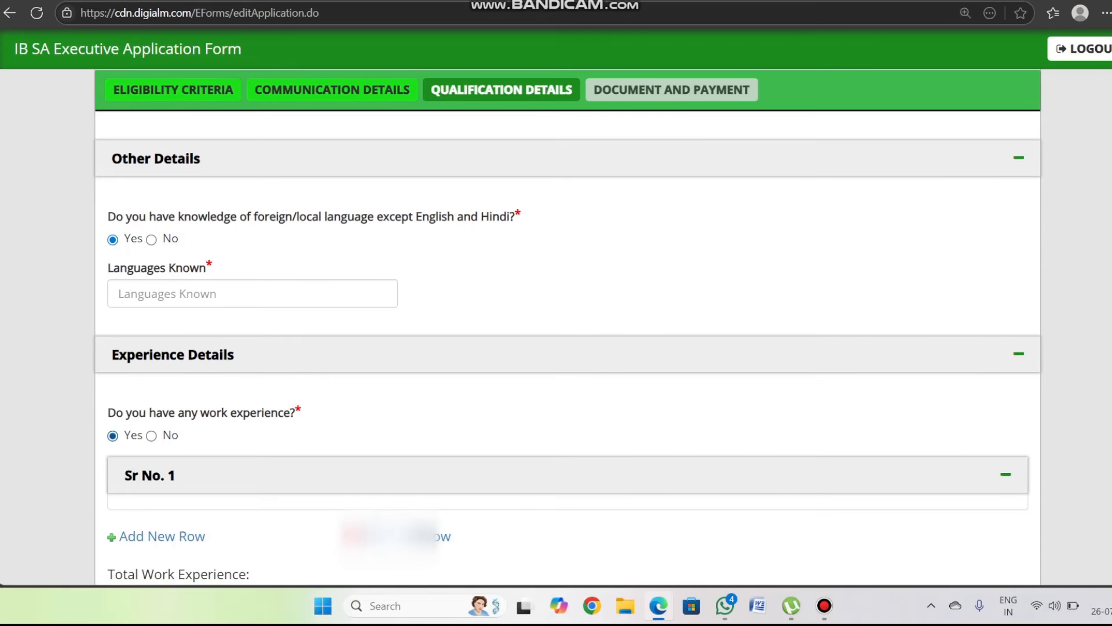
scroll(253, 447, down, 3)
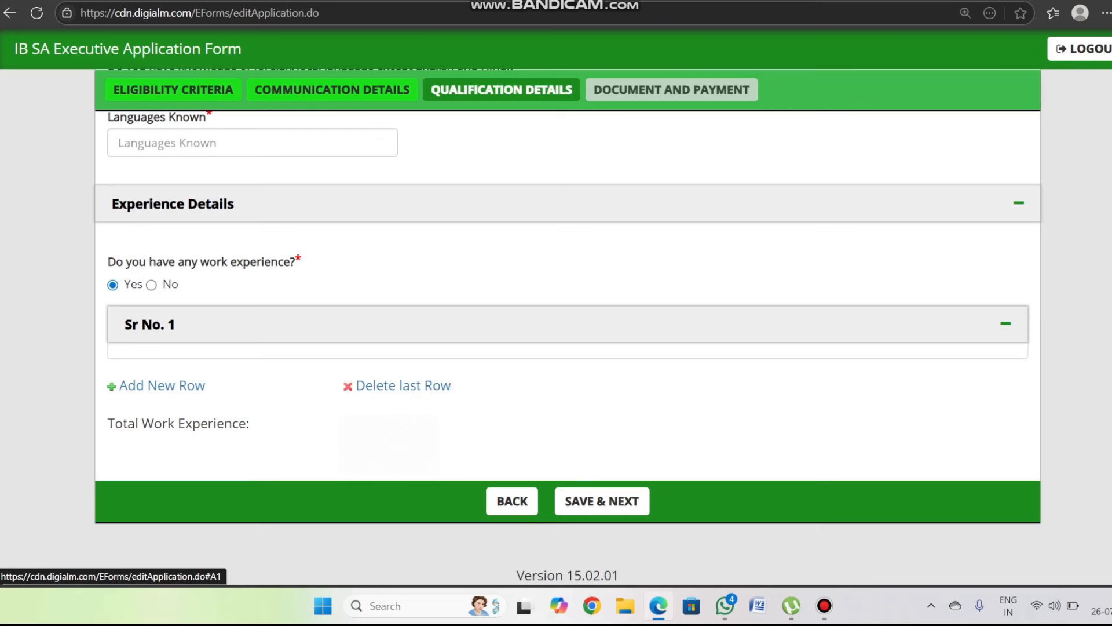
click(151, 285)
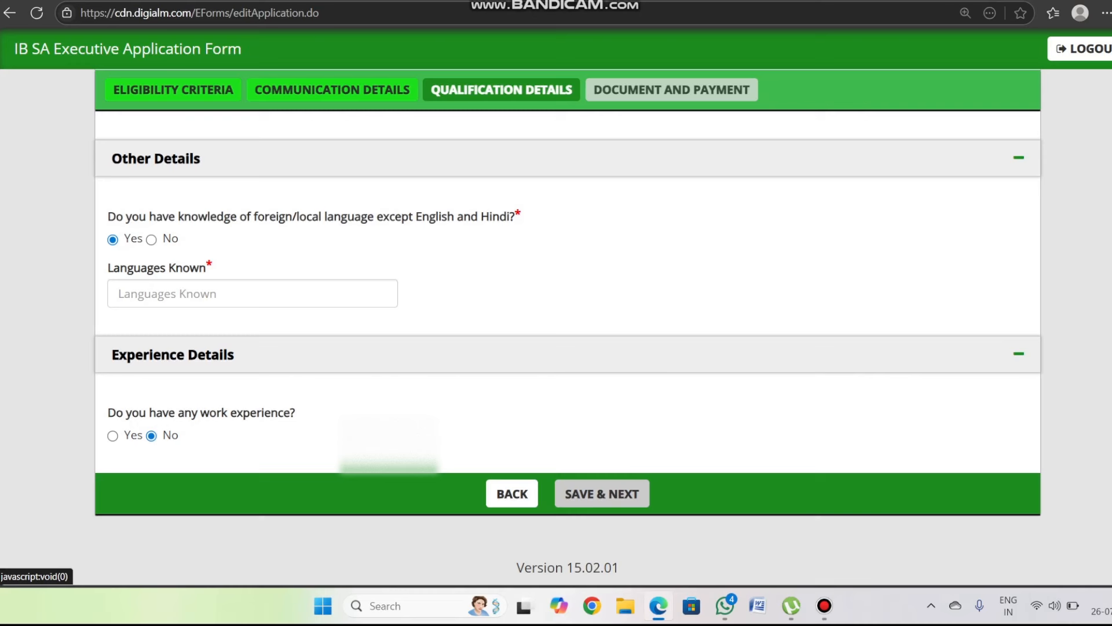
click(601, 493)
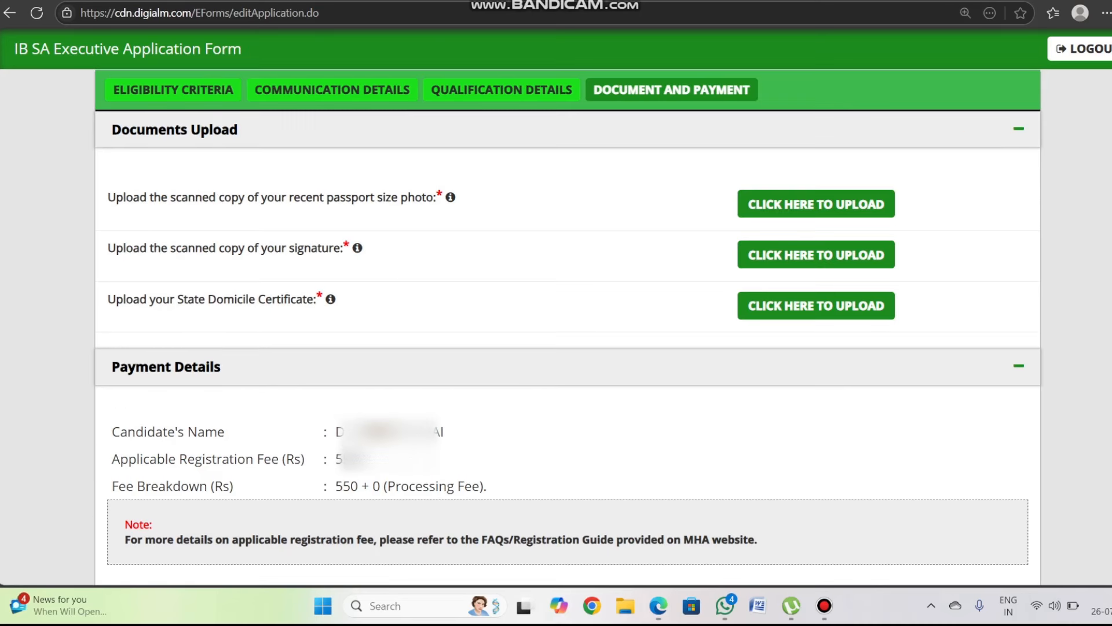
scroll(568, 326, up, 1)
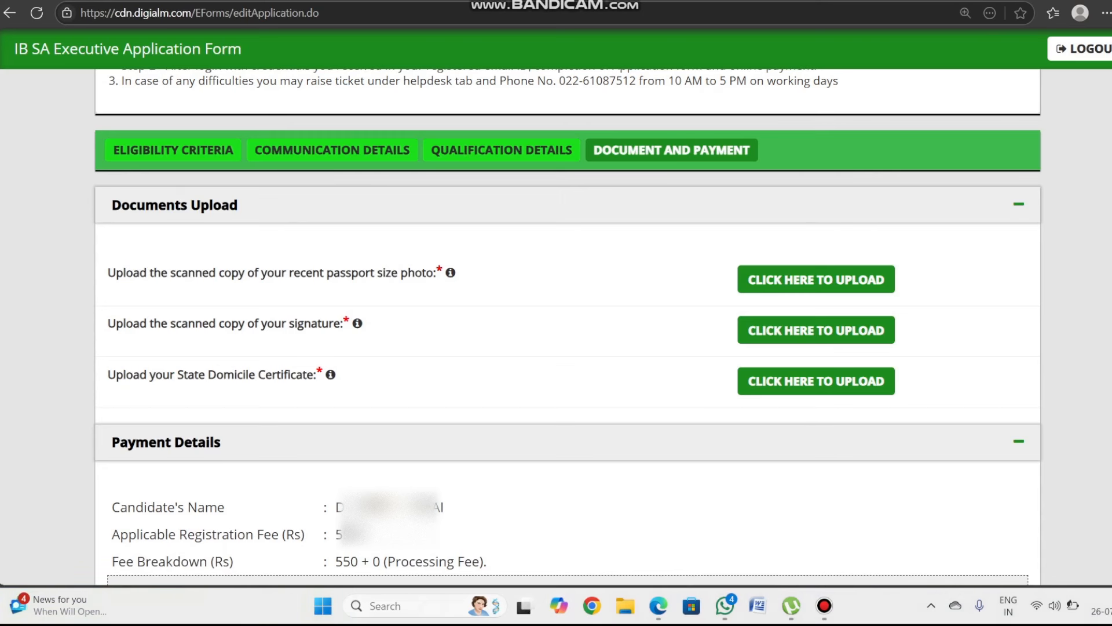
key(ctrl+alt+d)
drag(912, 271, 942, 264)
drag(884, 329, 920, 317)
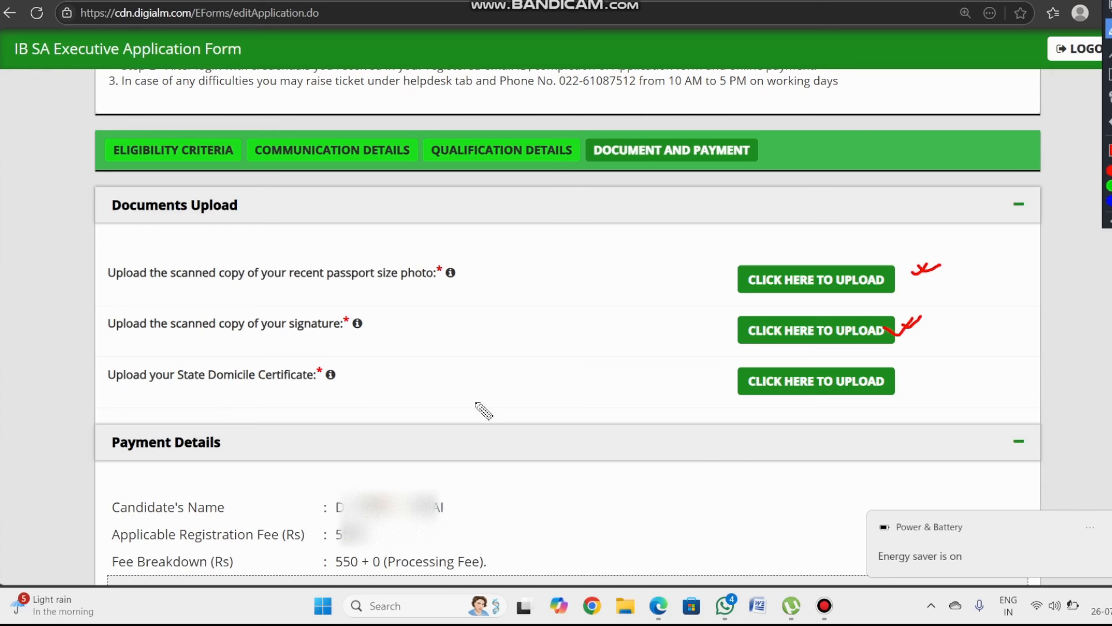
drag(860, 396, 893, 391)
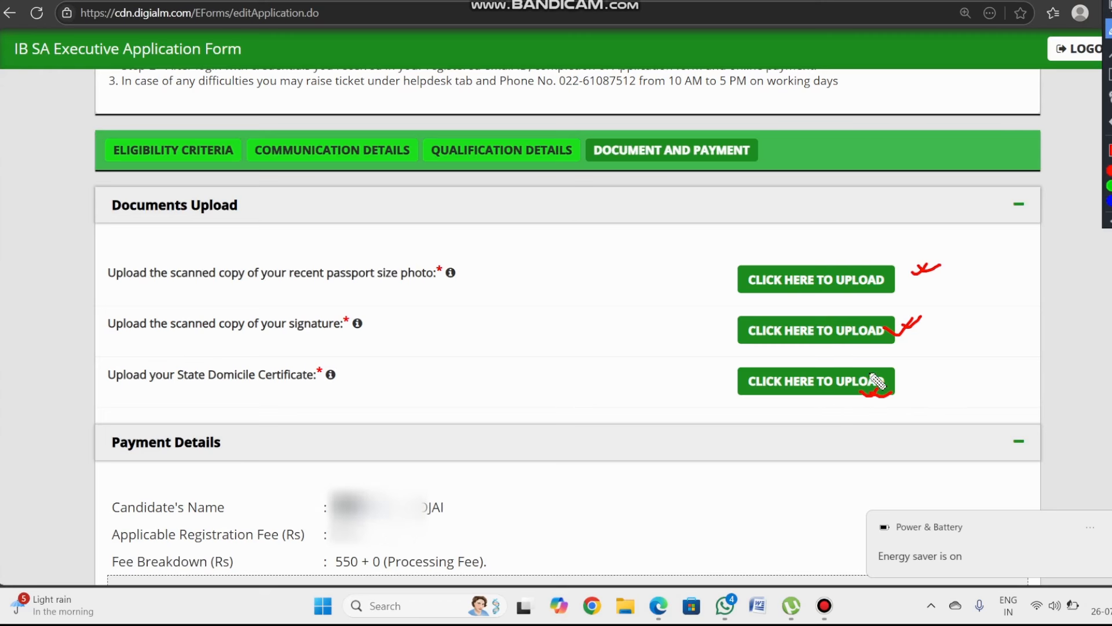
- Tick every declaration statement, including documents possession and I Agree
scroll(567, 321, down, 3)
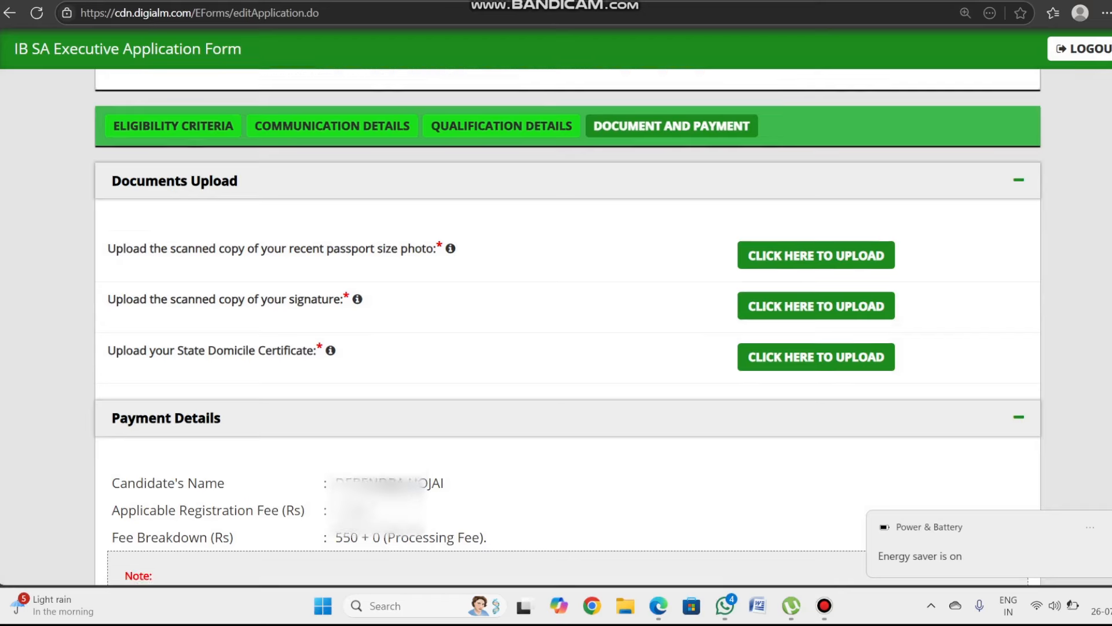
scroll(568, 343, down, 3)
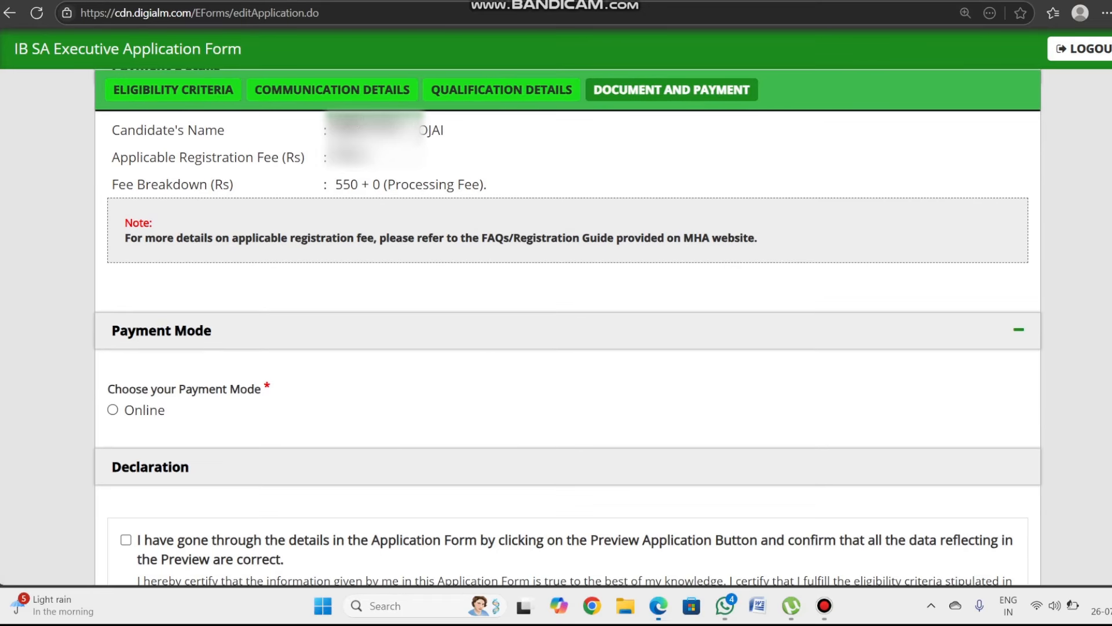
scroll(255, 481, down, 2)
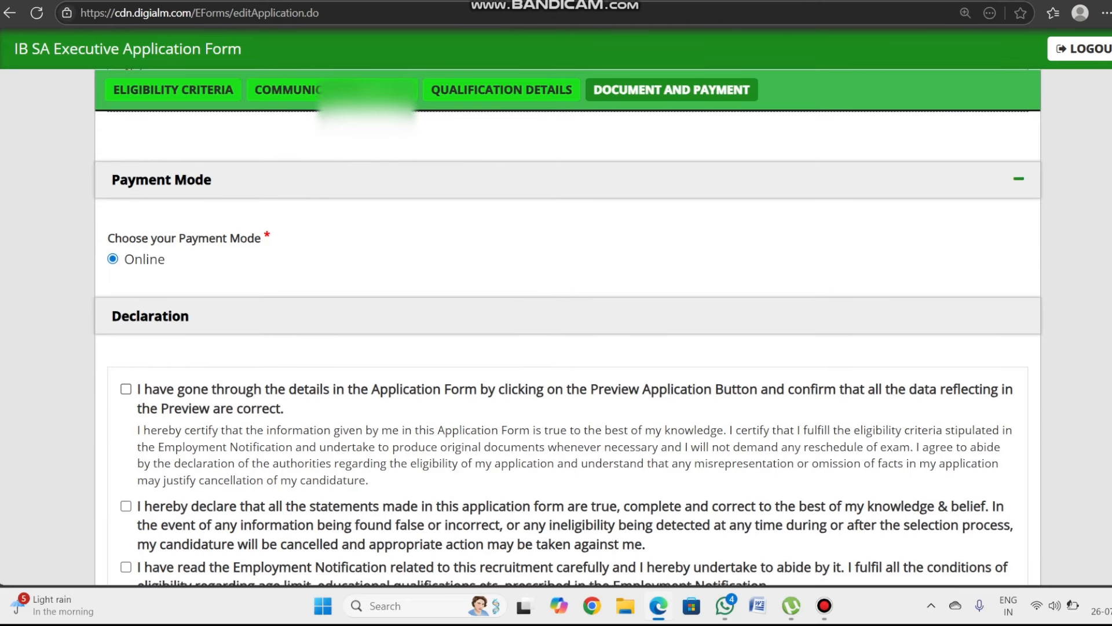
click(125, 506)
scroll(238, 469, down, 3)
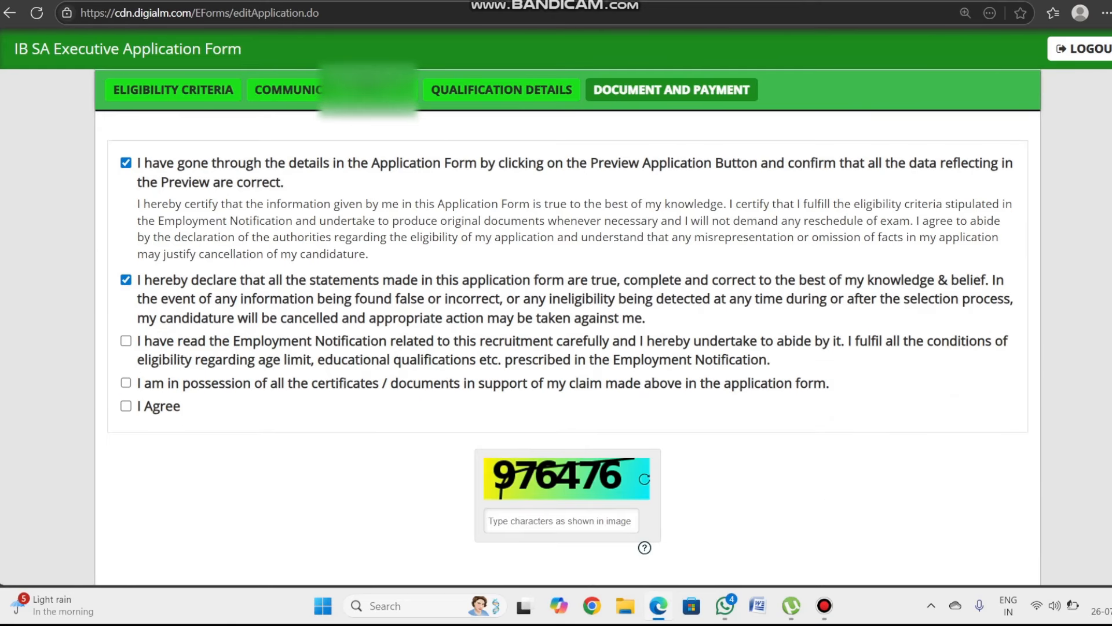
click(125, 382)
click(126, 405)
scroll(577, 513, down, 2)
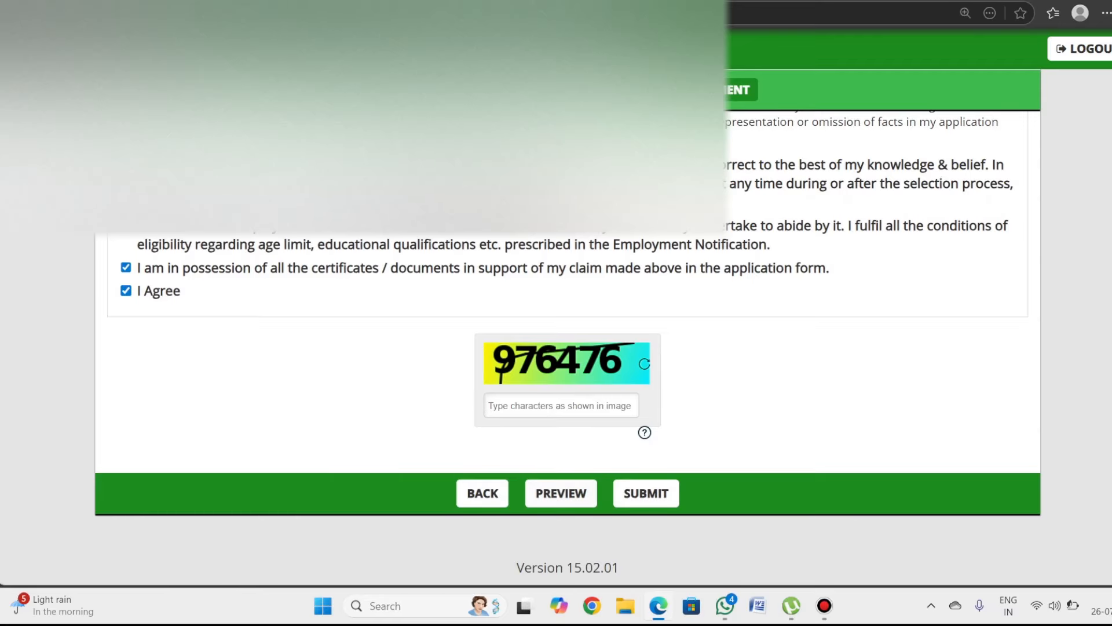
scroll(567, 325, up, 15)
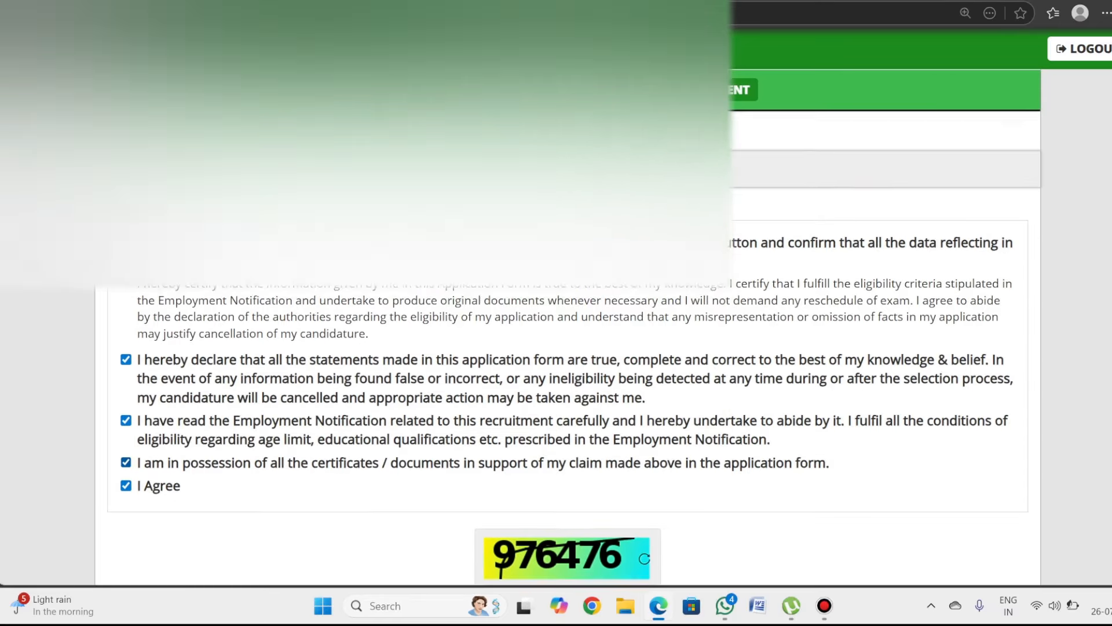
scroll(567, 324, down, 3)
scroll(568, 324, down, 10)
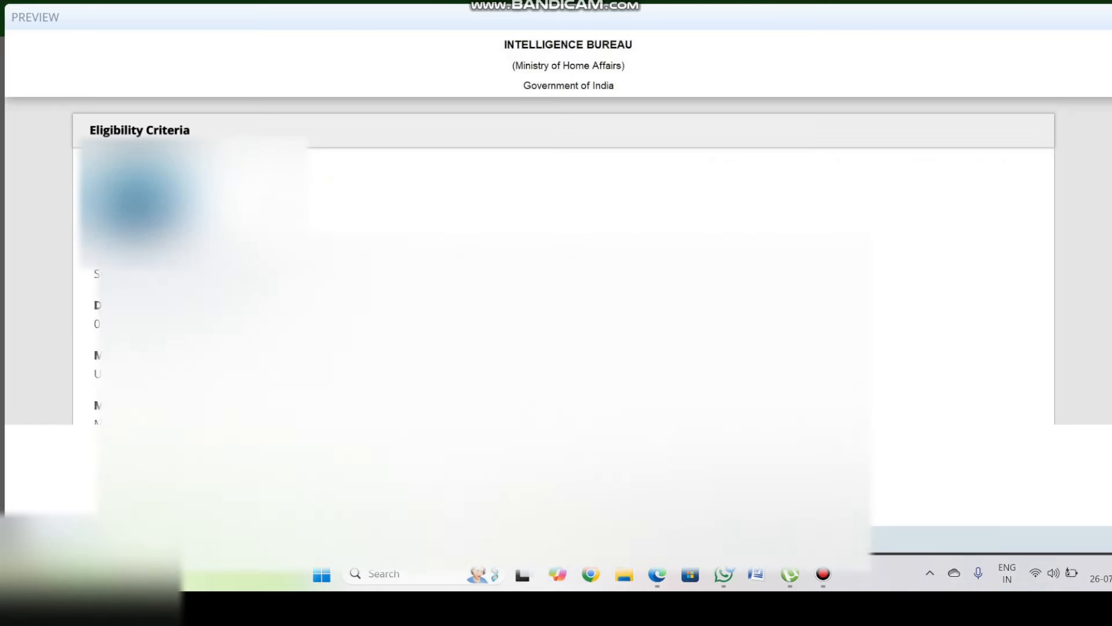
scroll(559, 231, down, 3)
scroll(559, 232, up, 3)
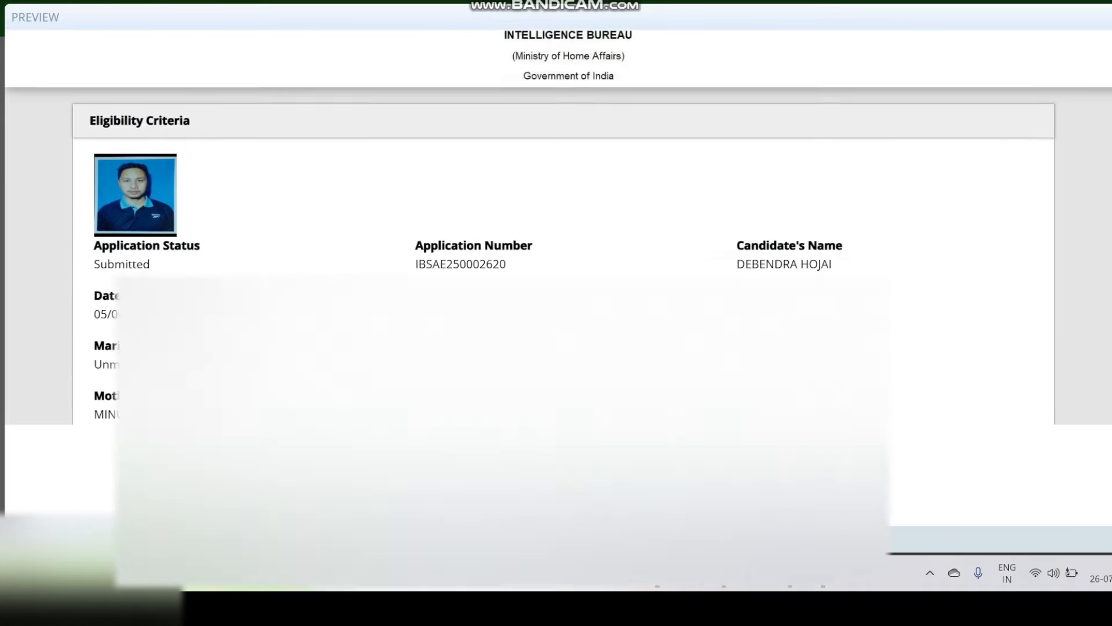
scroll(559, 232, down, 13)
scroll(559, 232, down, 12)
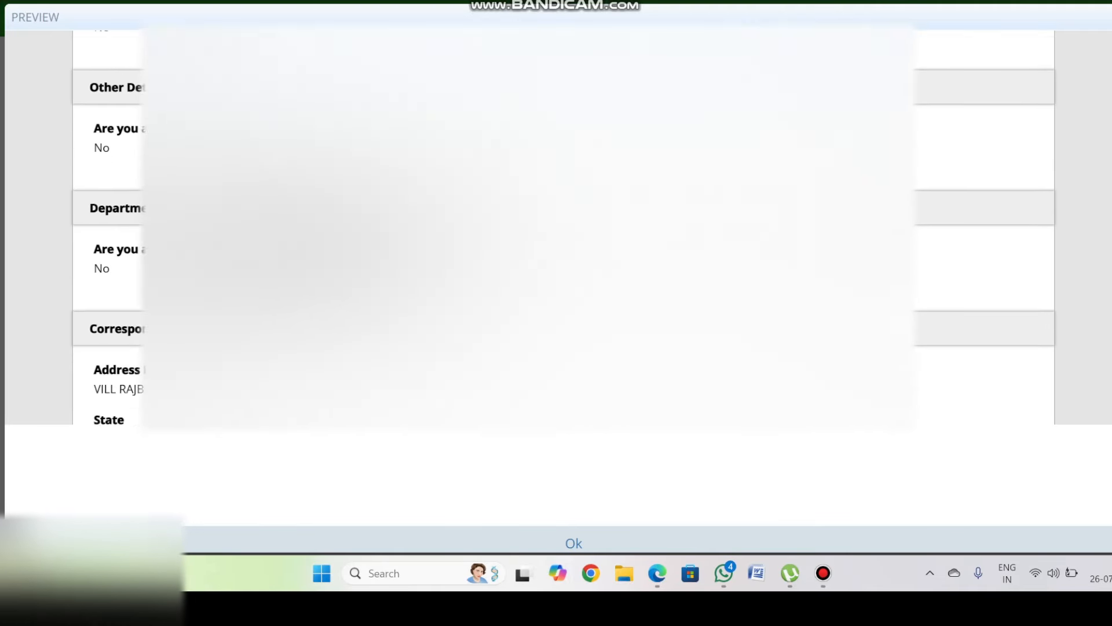
scroll(558, 231, down, 12)
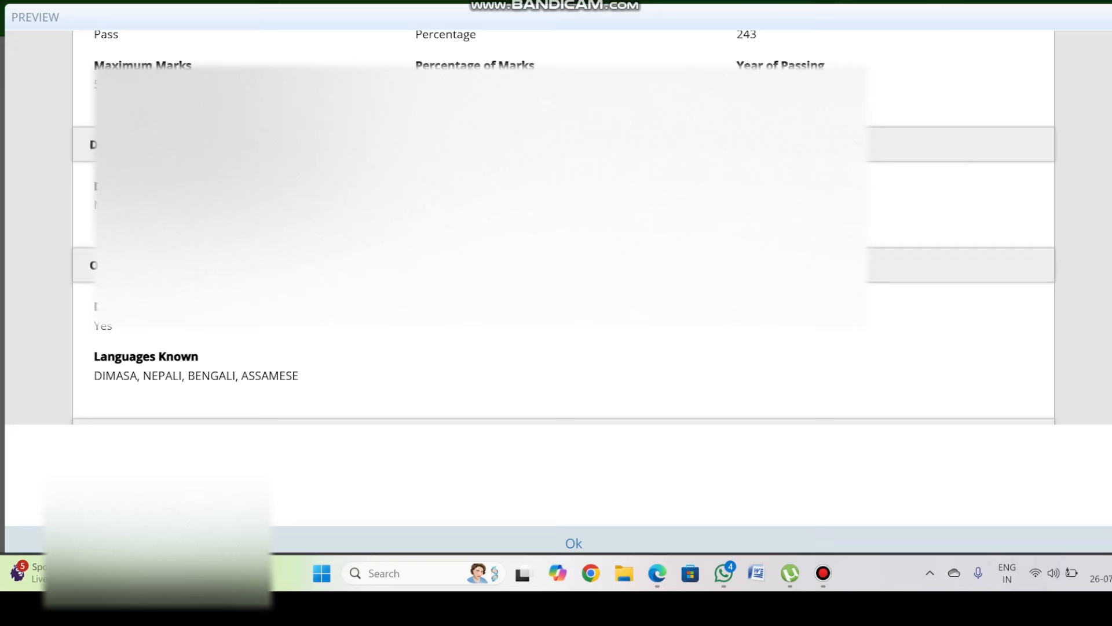
scroll(559, 232, down, 6)
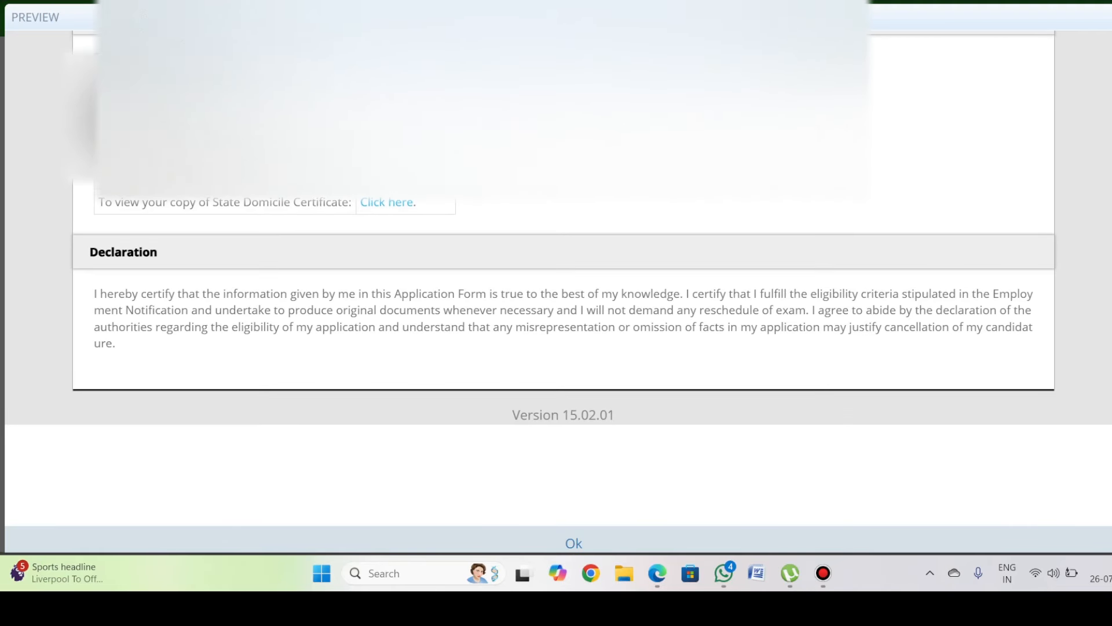
scroll(559, 232, up, 2)
scroll(559, 232, down, 2)
scroll(559, 232, up, 8)
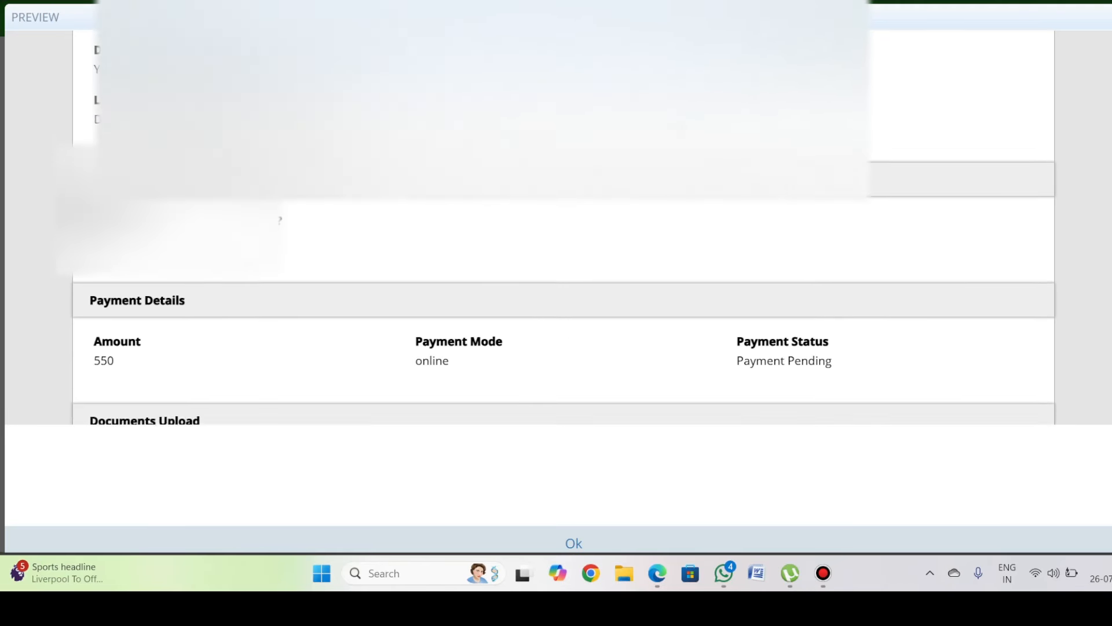
scroll(559, 231, down, 8)
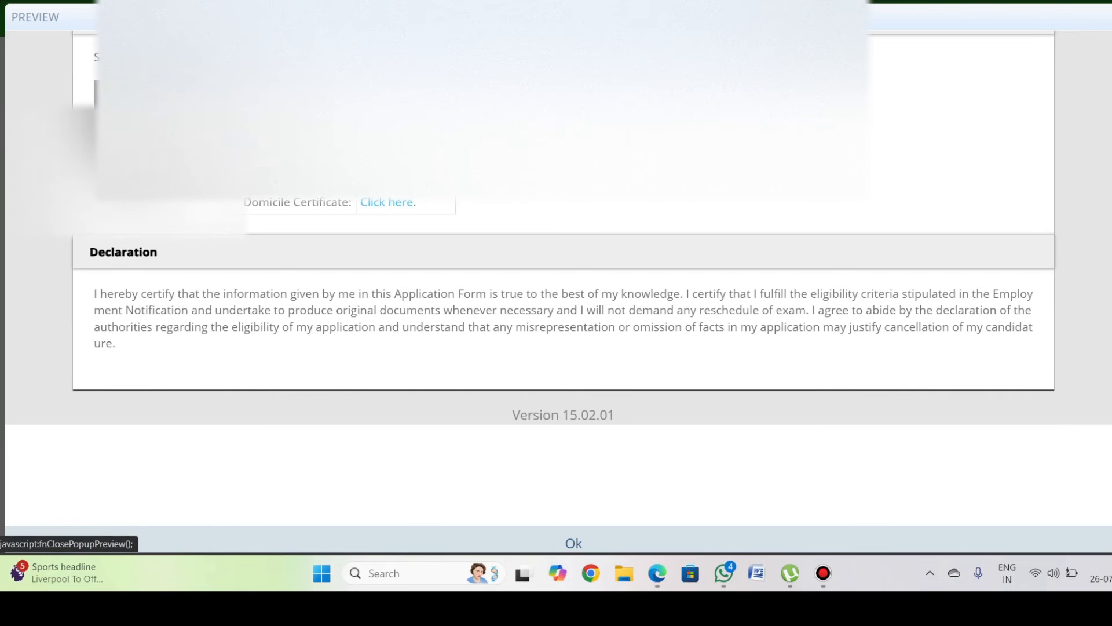
click(573, 543)
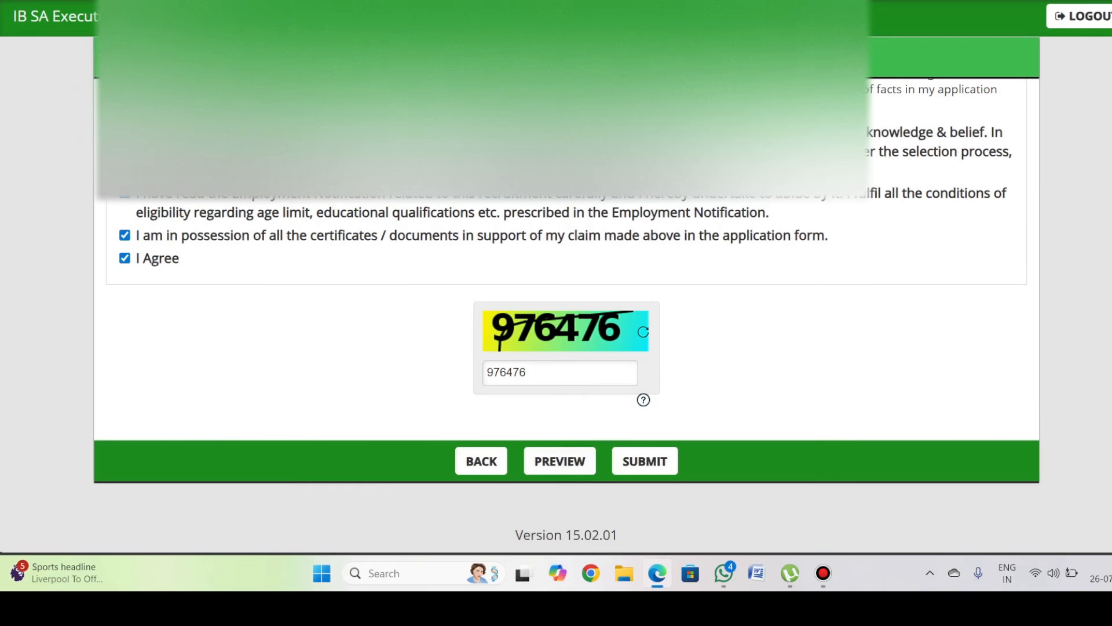
click(644, 461)
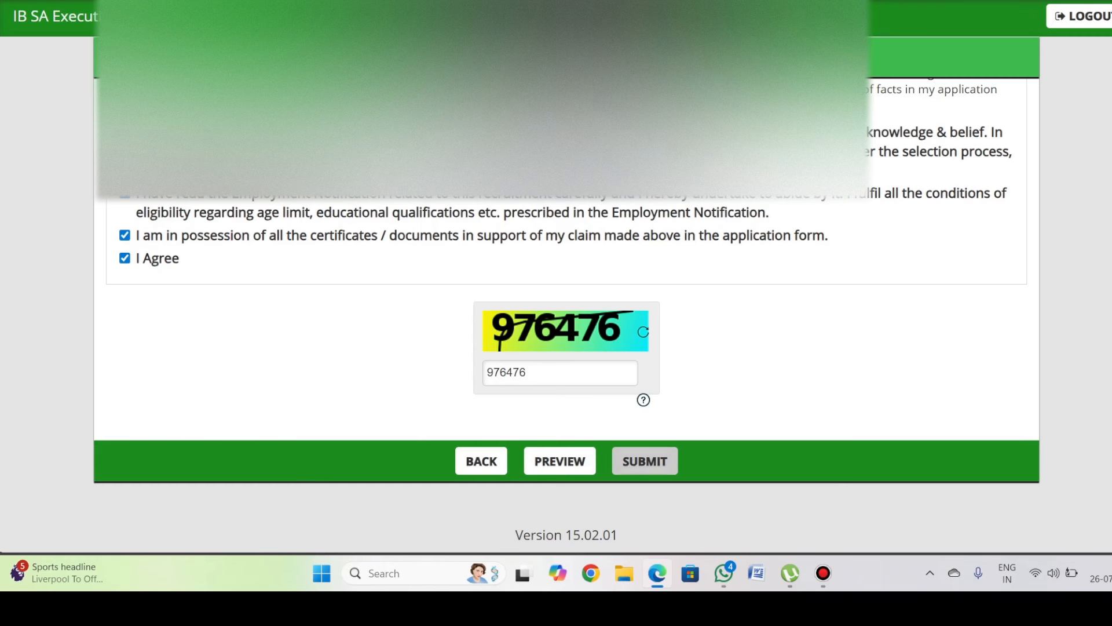
click(570, 118)
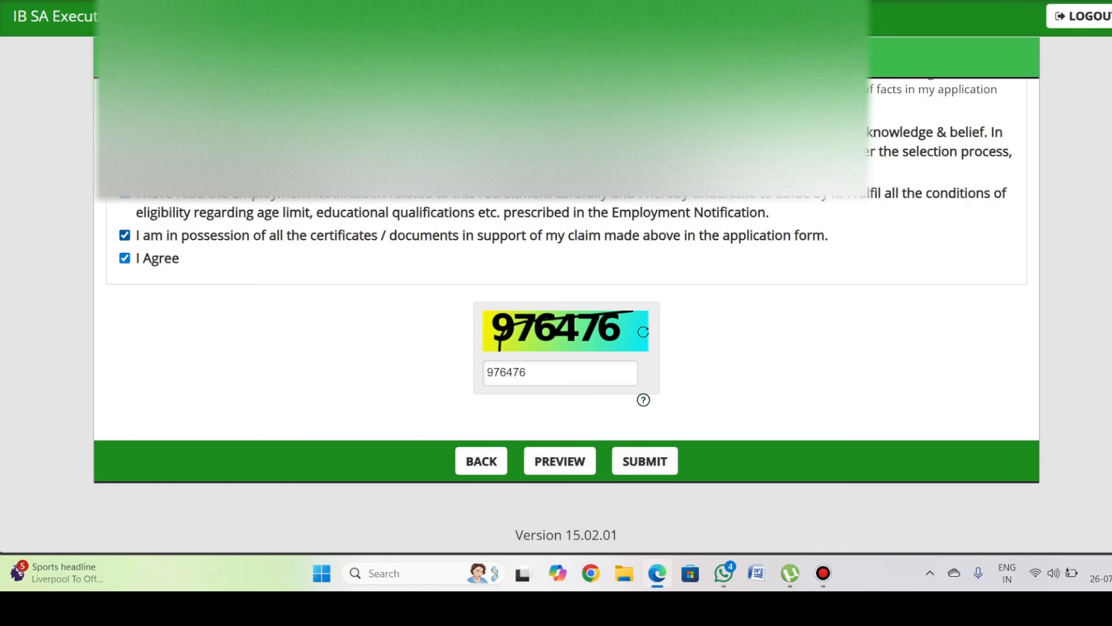
scroll(549, 299, up, 6)
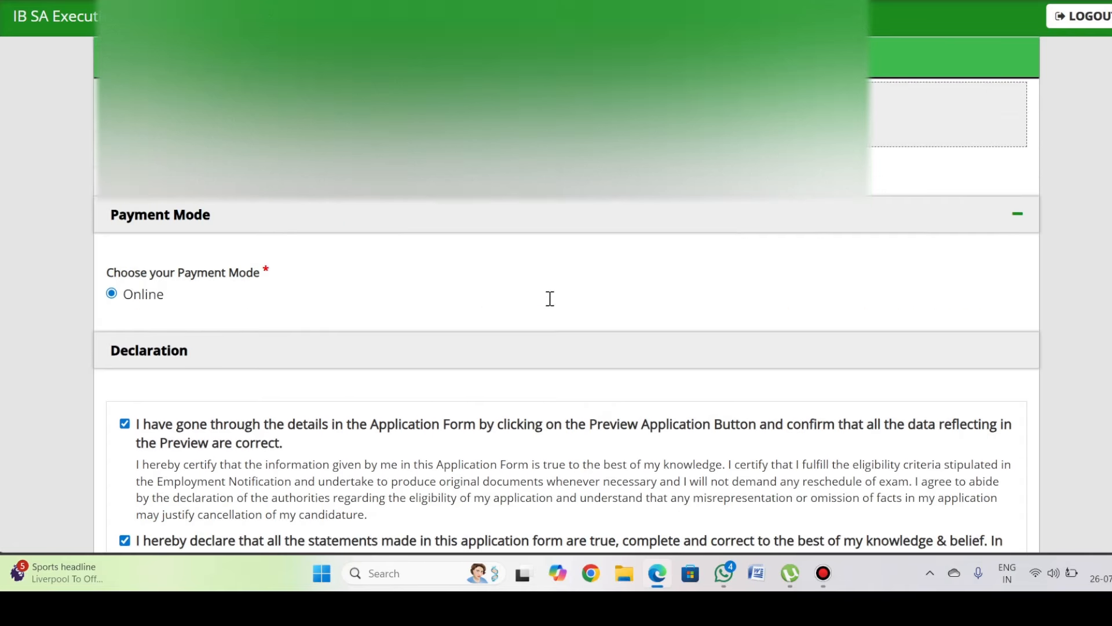
scroll(550, 298, down, 5)
scroll(550, 298, up, 7)
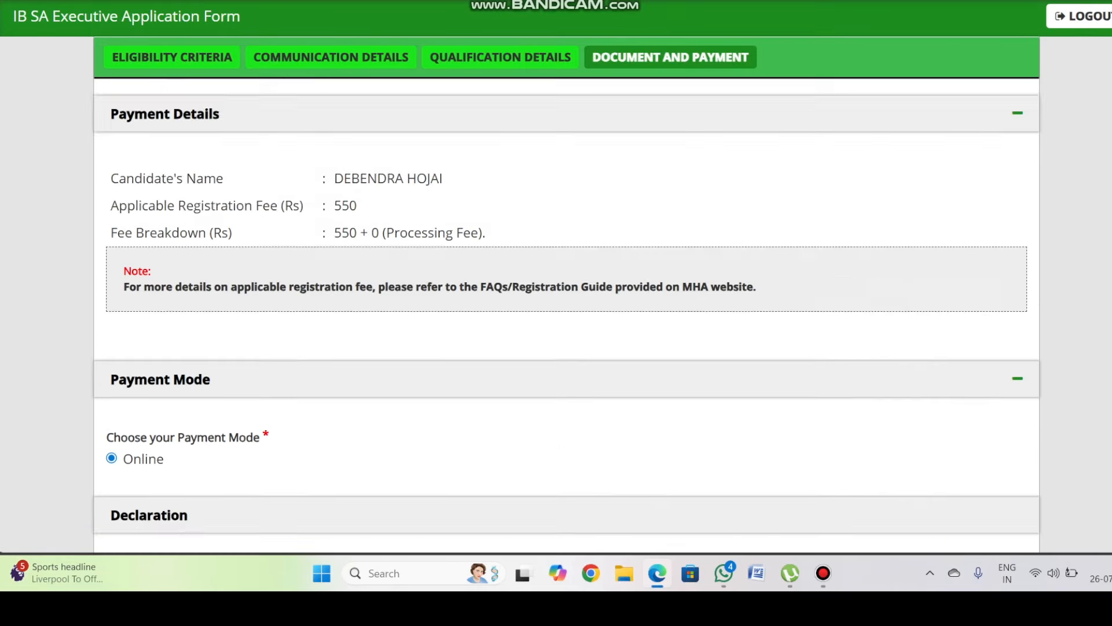
scroll(581, 315, up, 10)
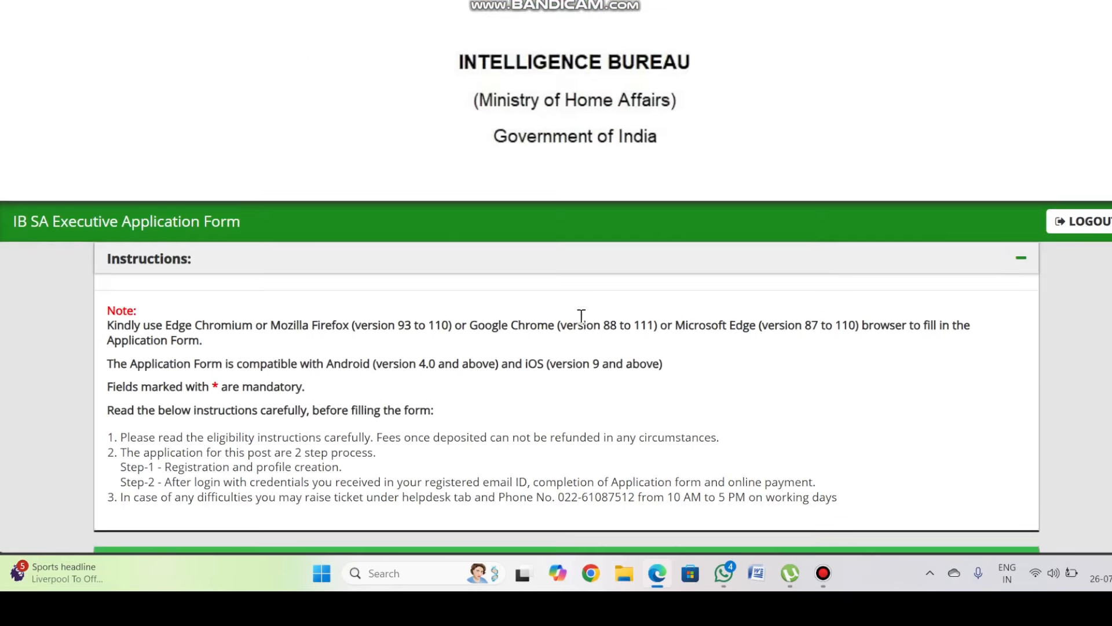
scroll(581, 315, down, 6)
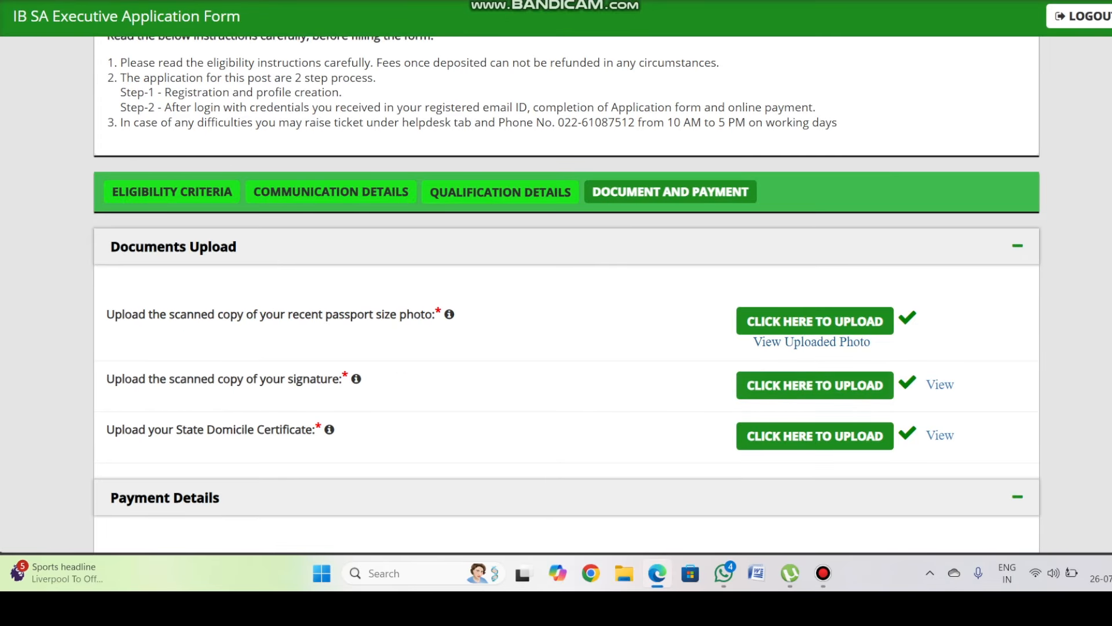
scroll(542, 297, down, 14)
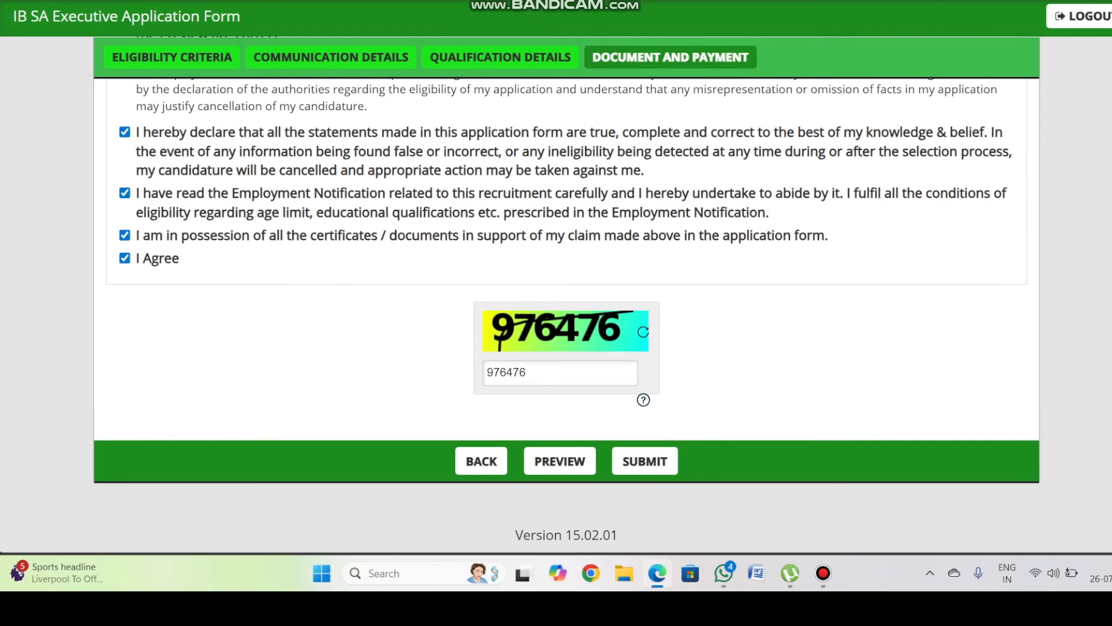
- Try submitting, dismiss the warning, and view the uploaded passport photo
click(645, 460)
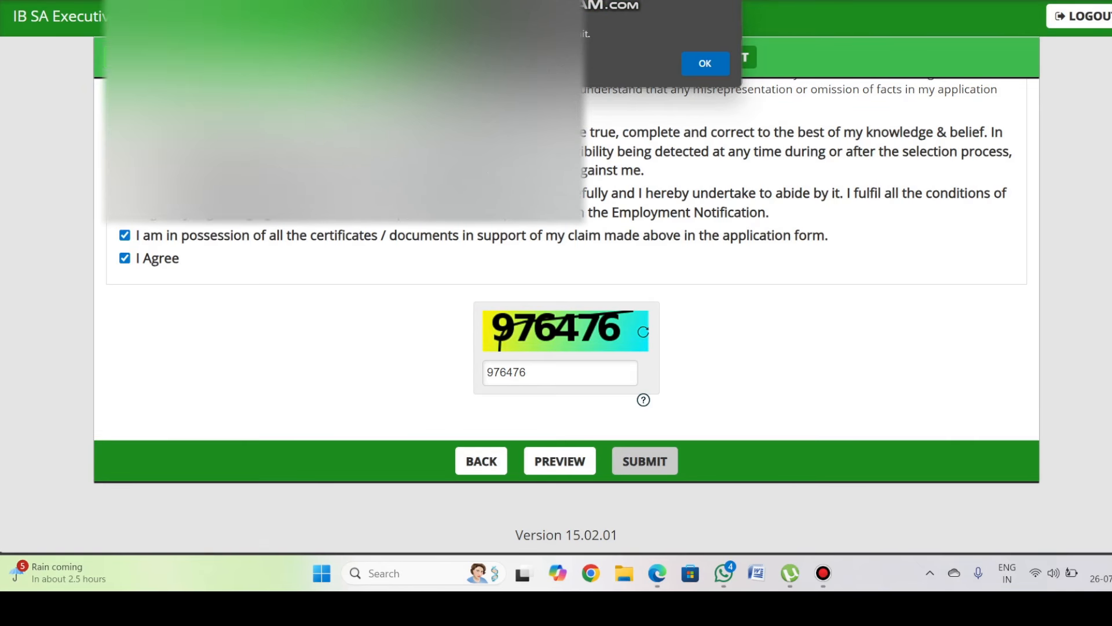
click(705, 63)
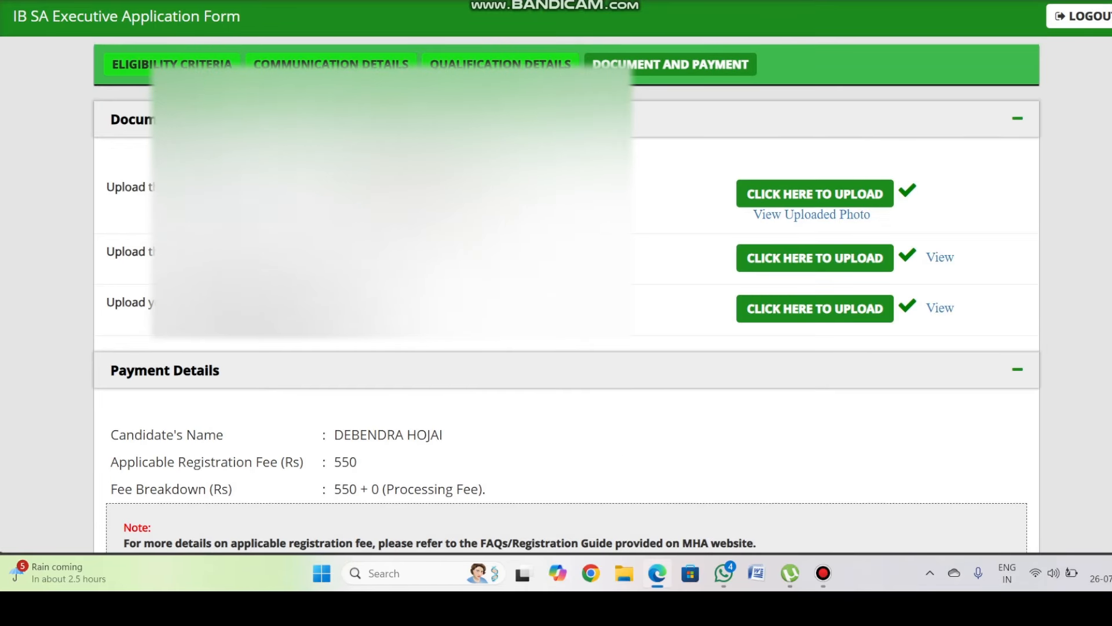
click(800, 215)
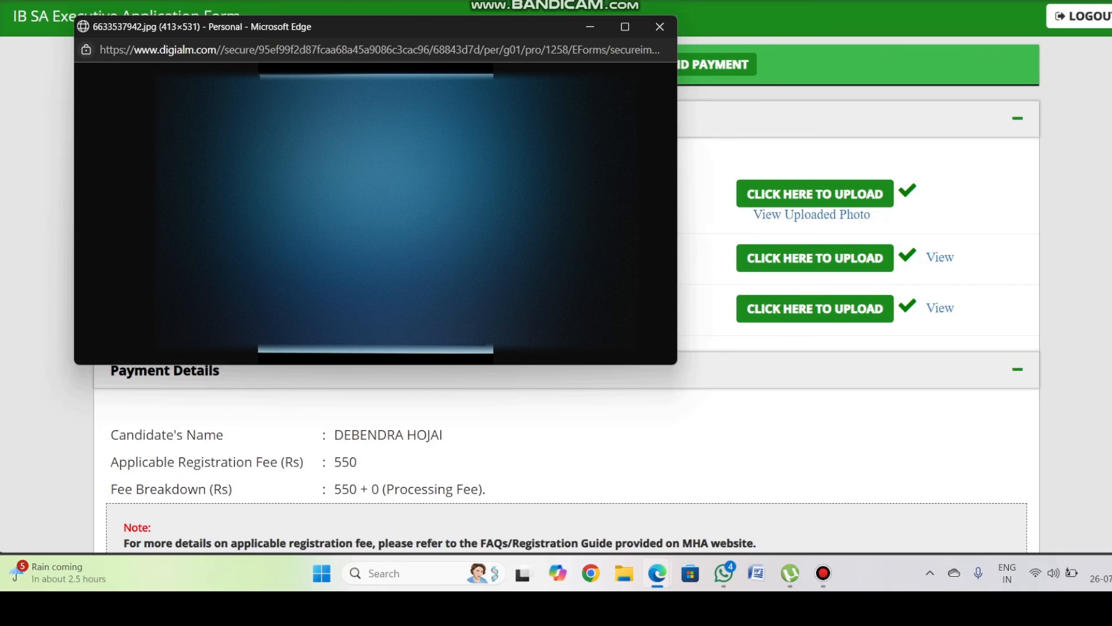
click(660, 26)
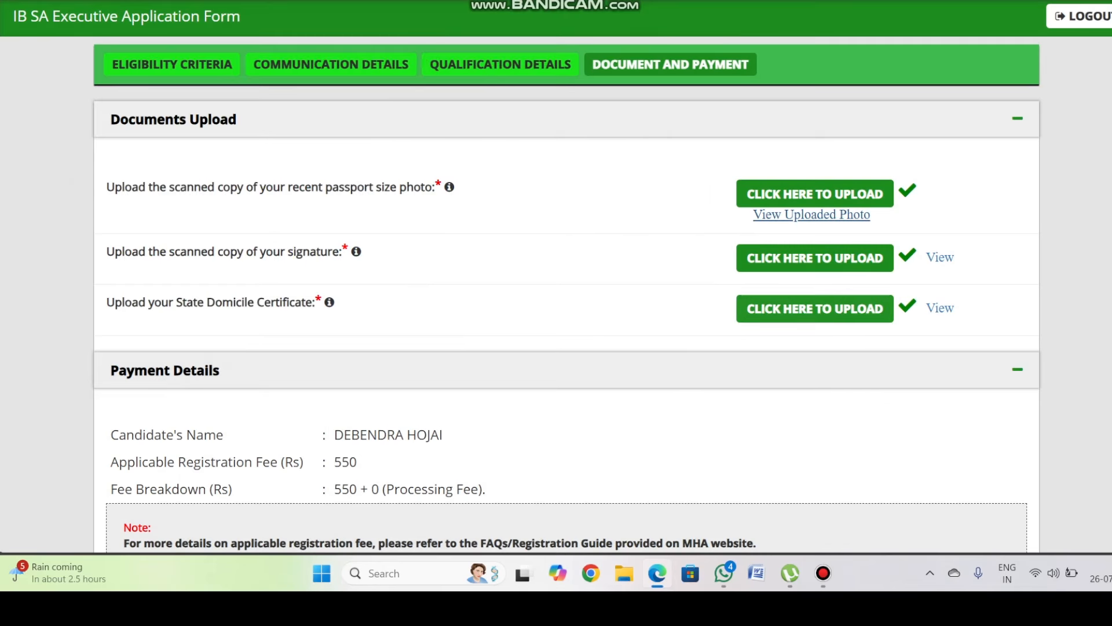
- Submit again and acknowledge the alert asking to view the signature first
scroll(566, 290, down, 15)
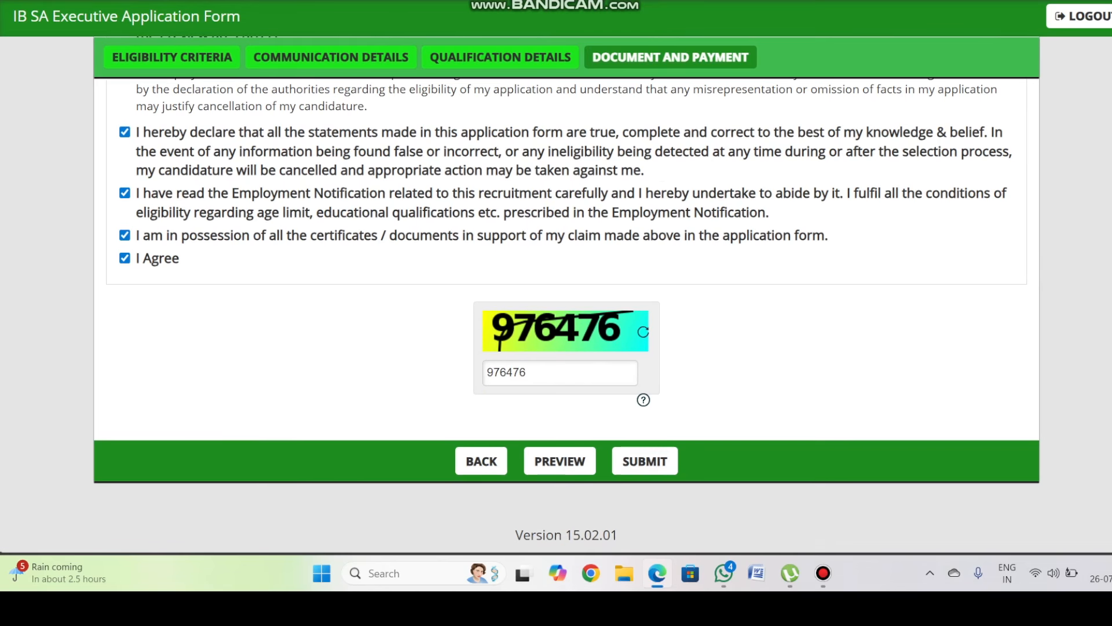
click(644, 460)
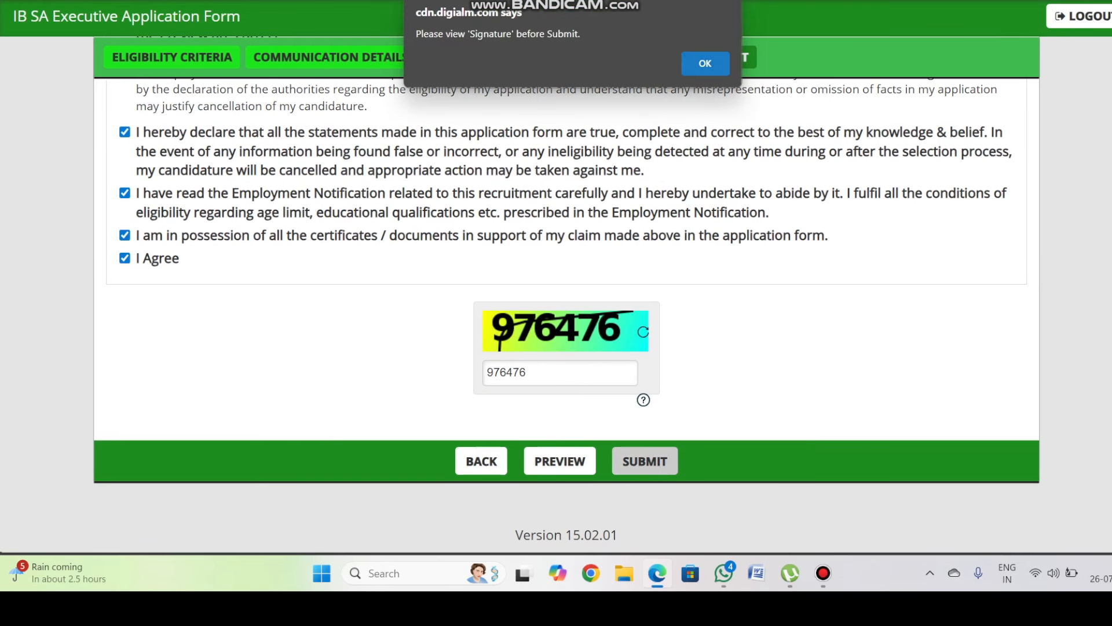
click(705, 63)
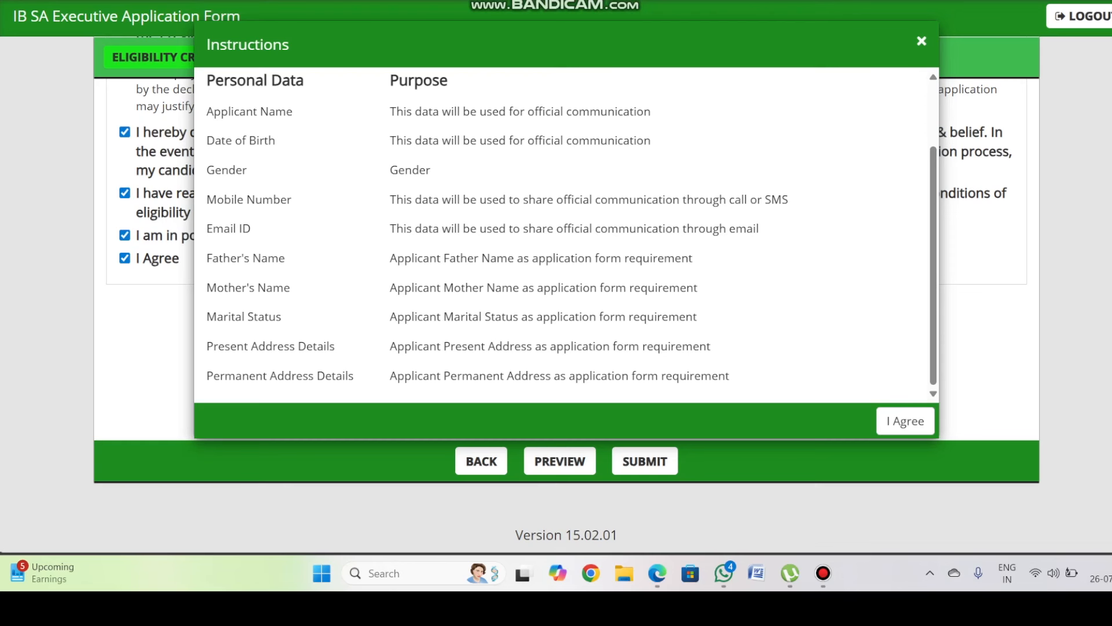
- Accept the personal-data terms and dismiss the incorrect-captcha alert
scroll(523, 242, up, 1)
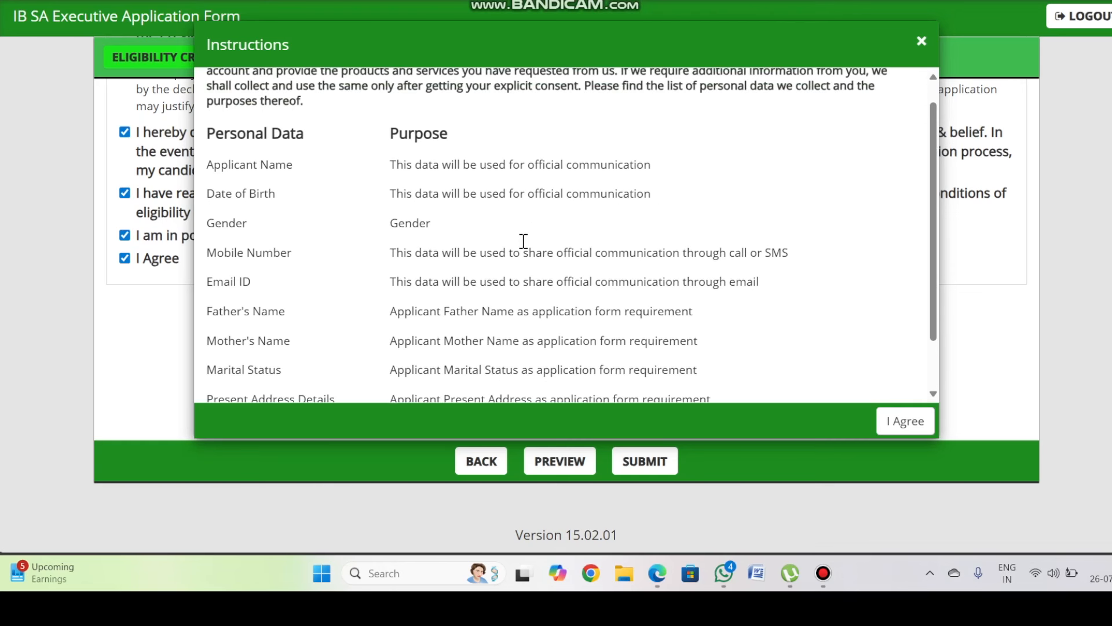
scroll(693, 313, down, 1)
scroll(561, 191, up, 3)
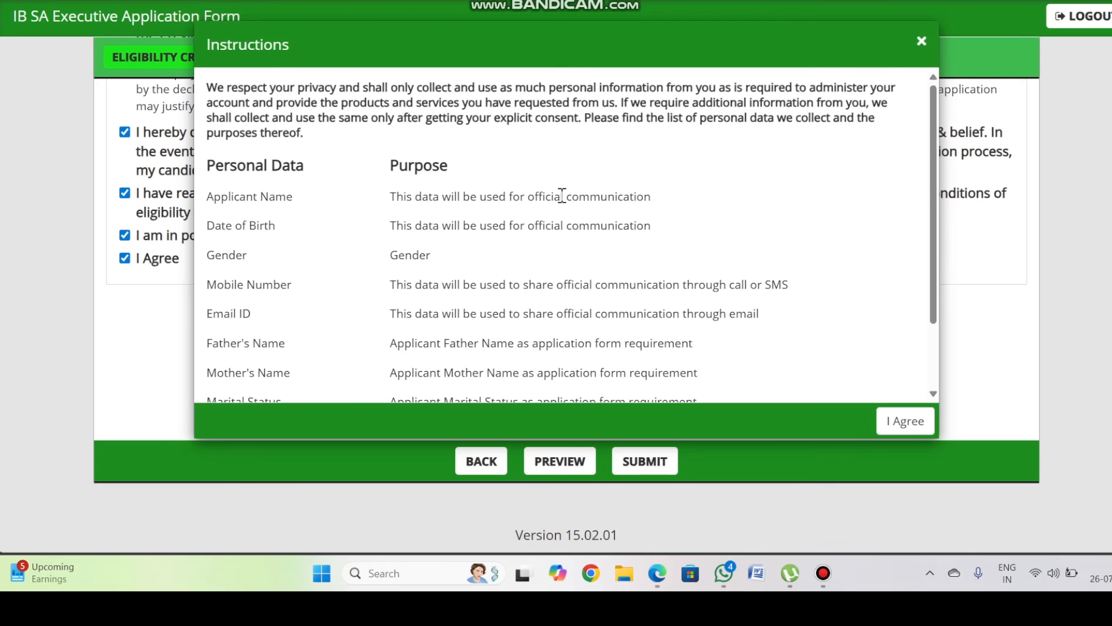
scroll(539, 191, down, 2)
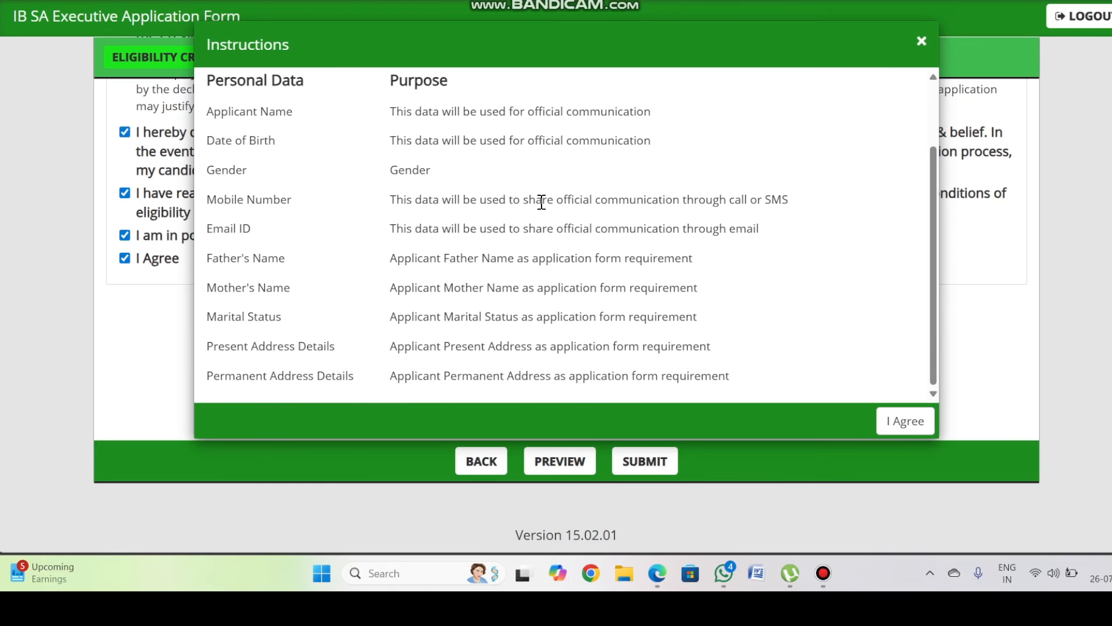
click(905, 421)
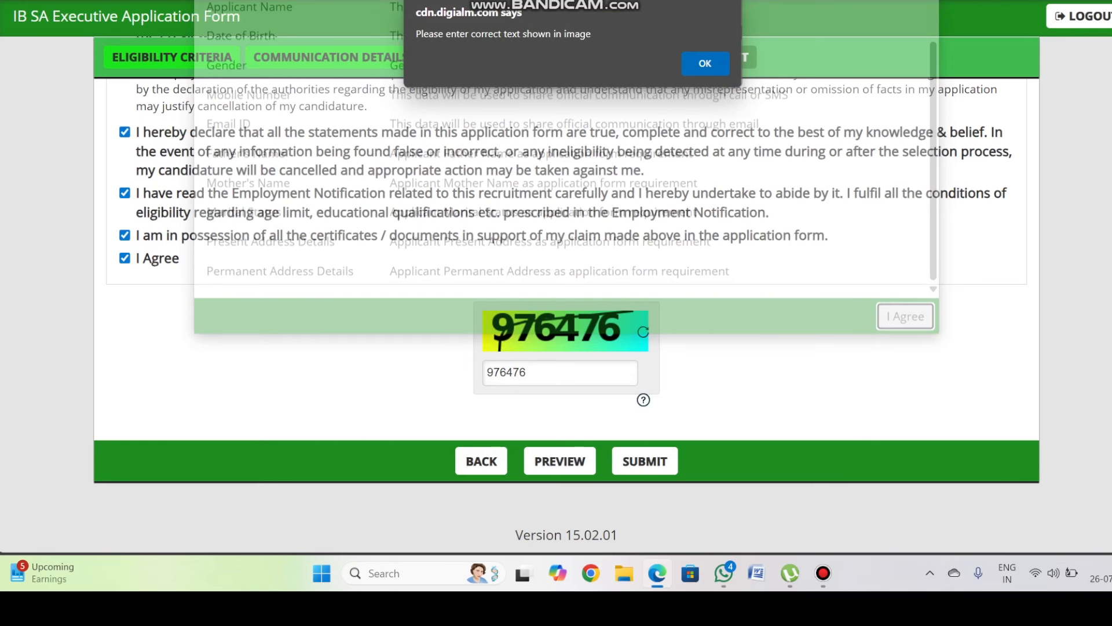
key(Return)
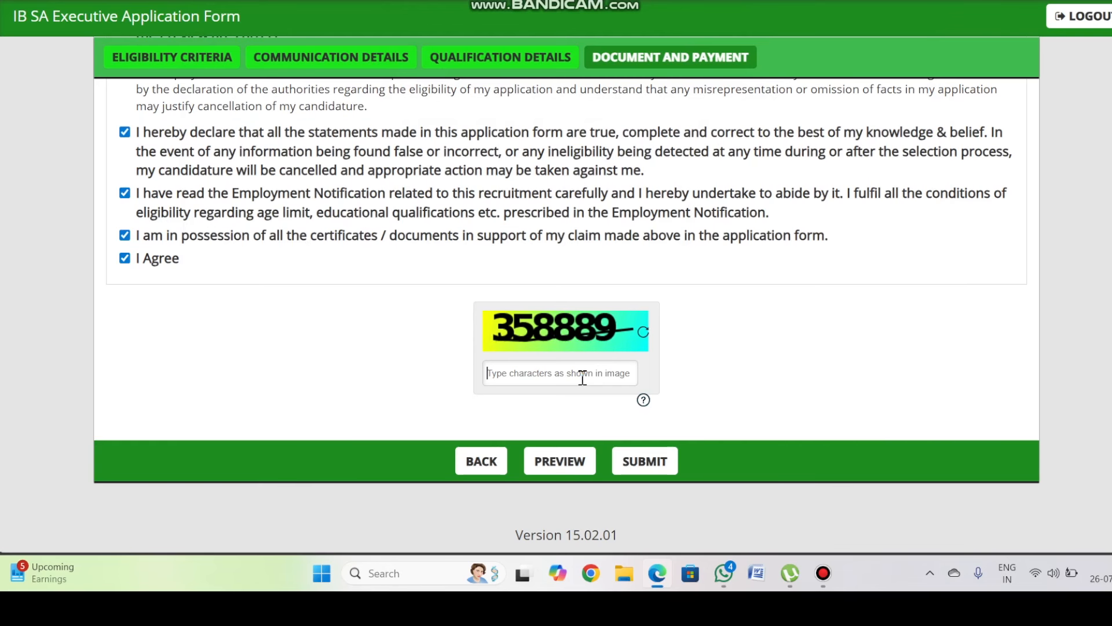
- Enter the refreshed captcha, resubmit, and accept the data terms to reach payment
text(358889)
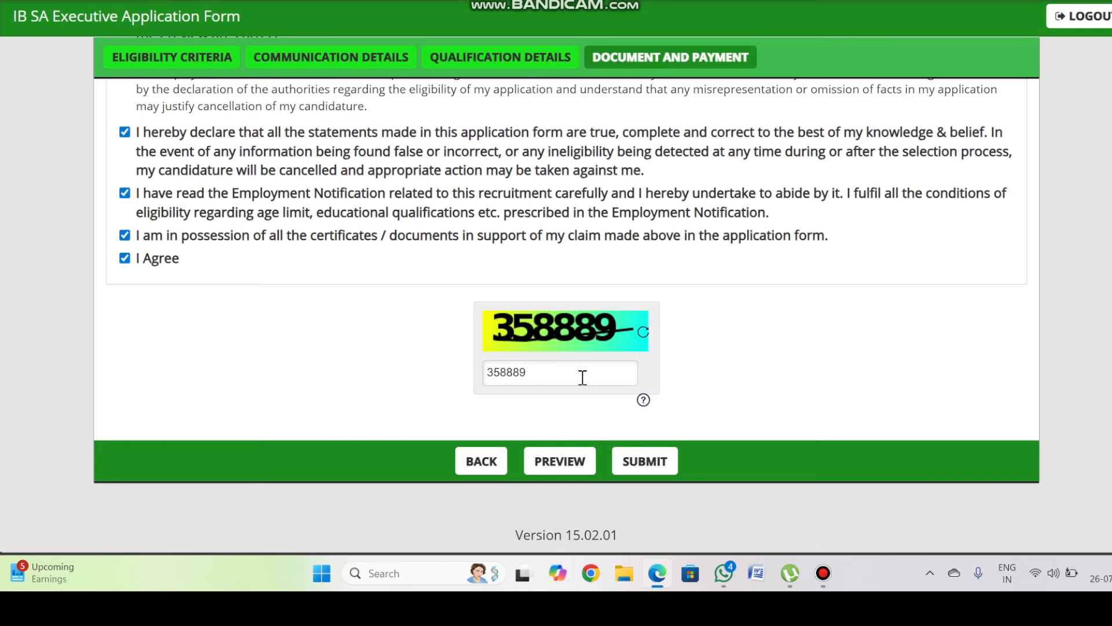
click(645, 461)
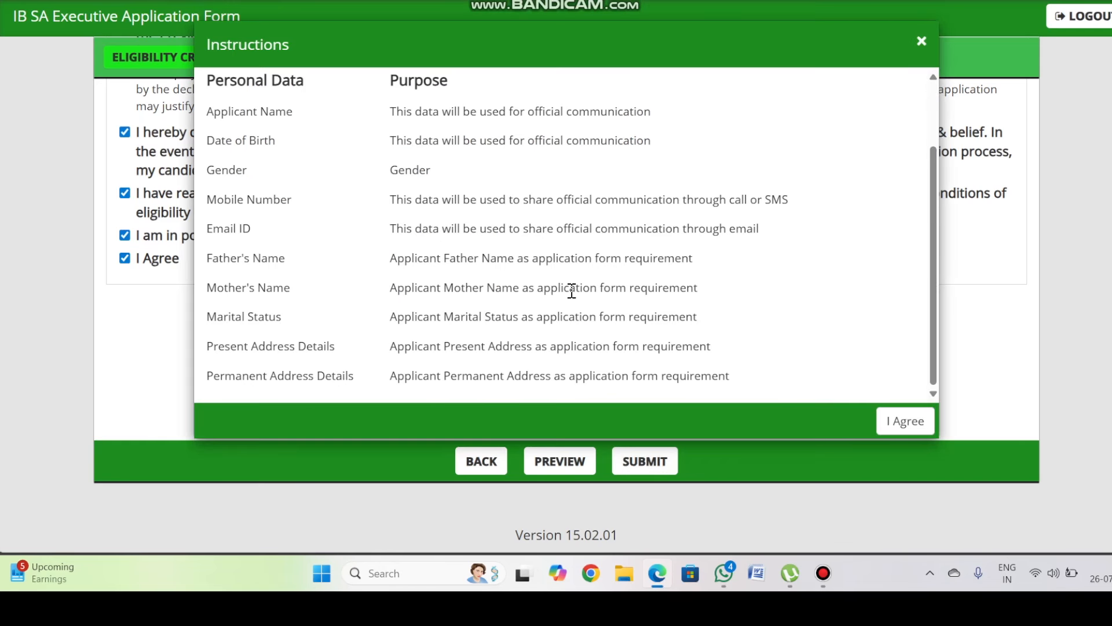
click(905, 421)
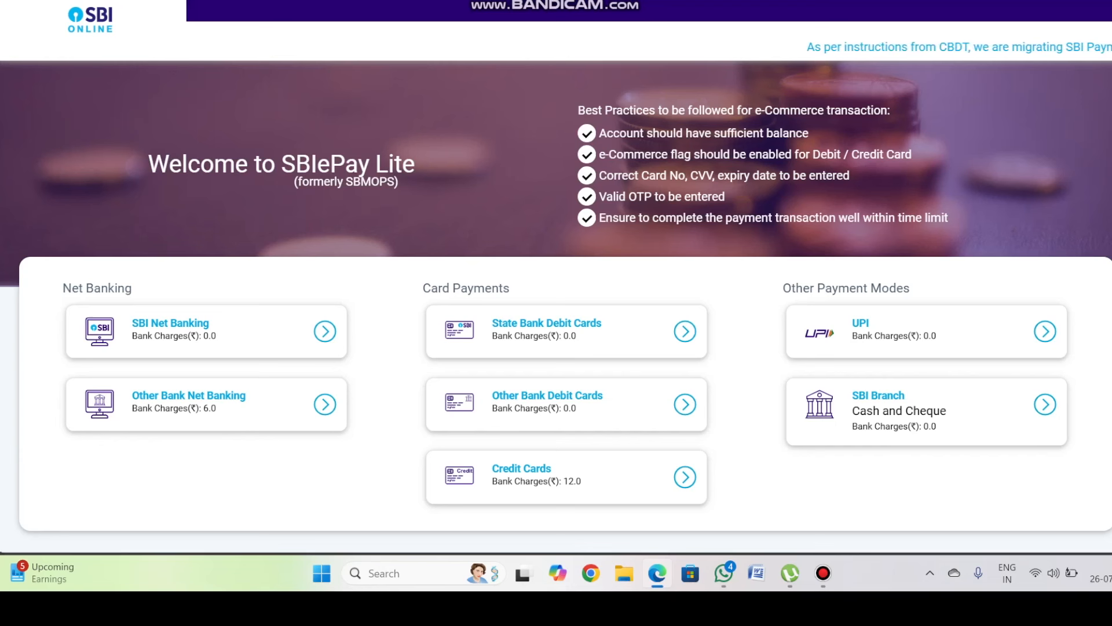
- Mark the UPI option's zero bank charge and SBI Net Banking's charges, then clear the marks
mouse_move(927, 326)
mouse_down()
mouse_move(938, 335)
mouse_move(954, 319)
mouse_move(958, 328)
mouse_up()
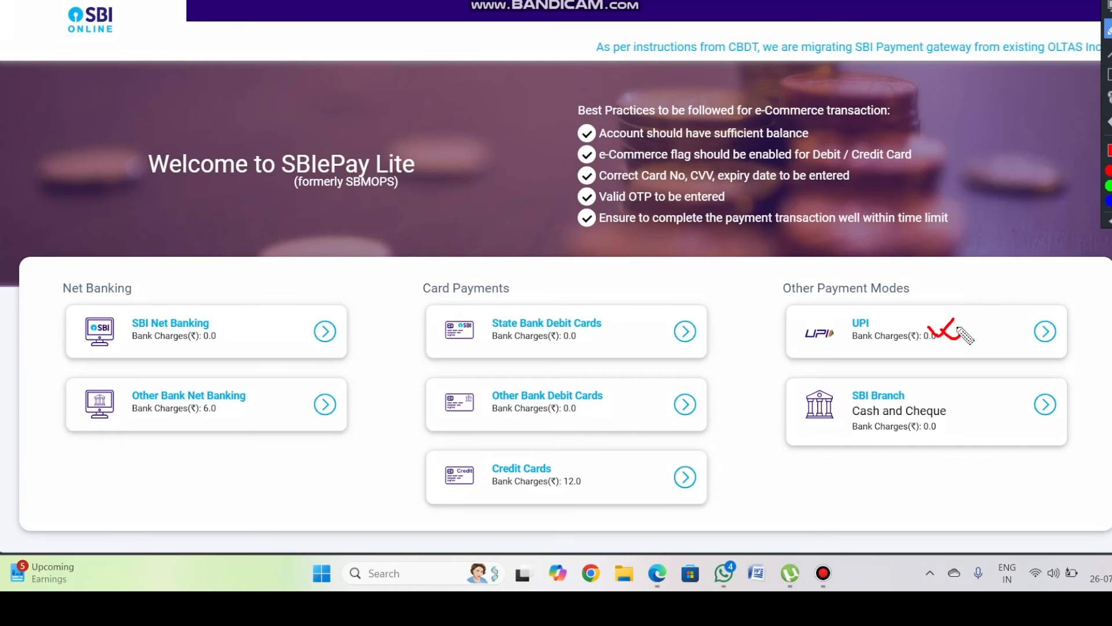
drag(184, 330, 236, 336)
key(Escape)
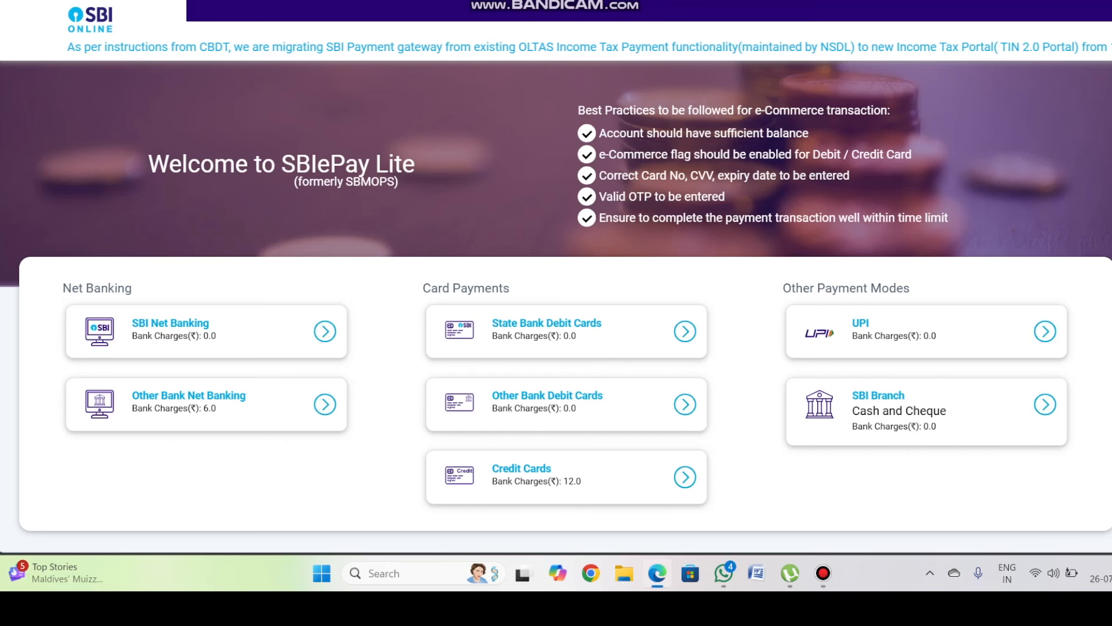
scroll(556, 289, down, 3)
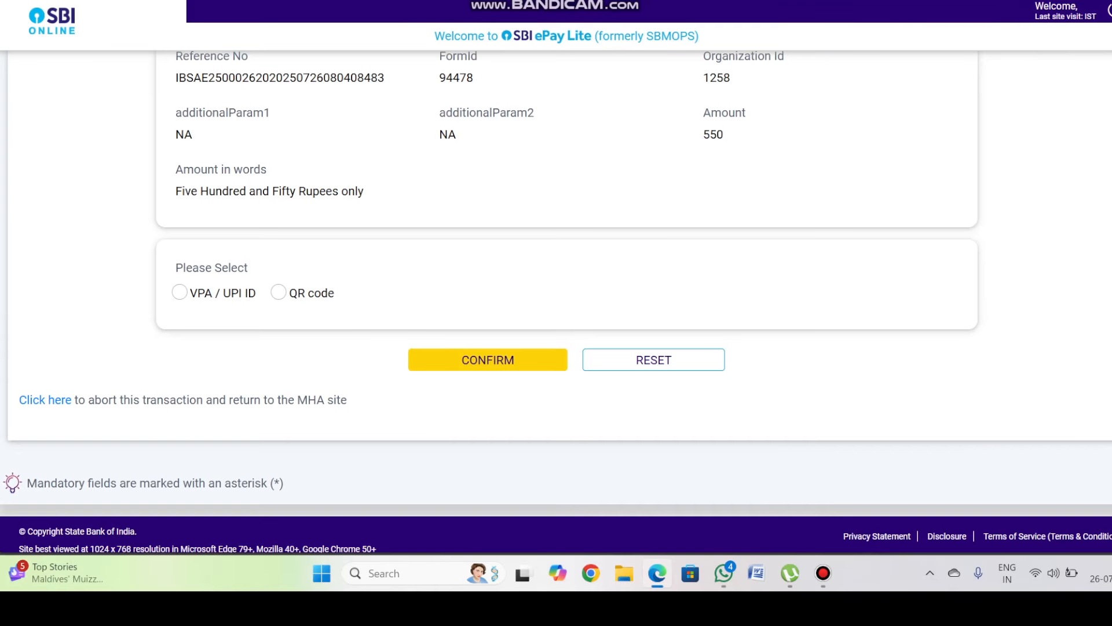
- Choose QR code for the Rs 550 payment, confirm it, then acknowledge the cancellation alert
click(279, 292)
click(488, 360)
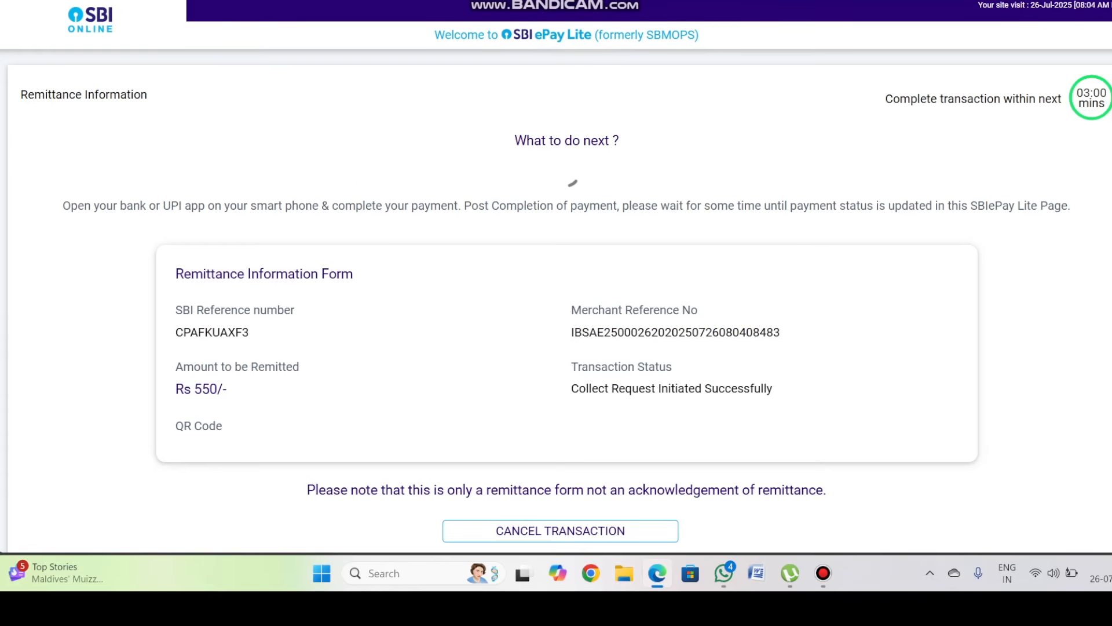
scroll(556, 289, down, 3)
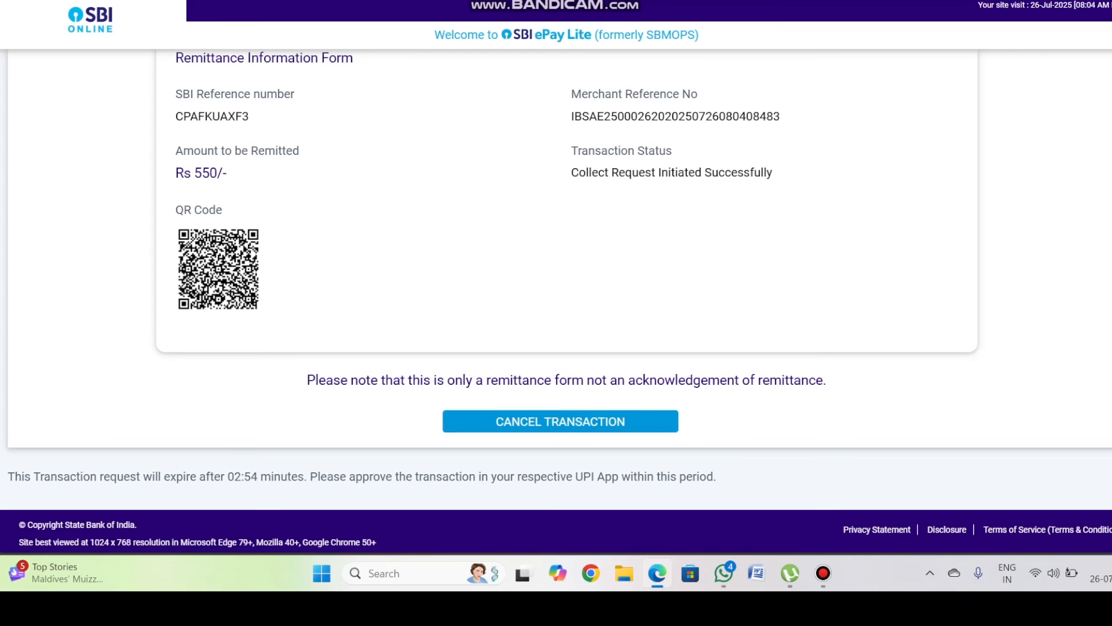
scroll(561, 421, up, 3)
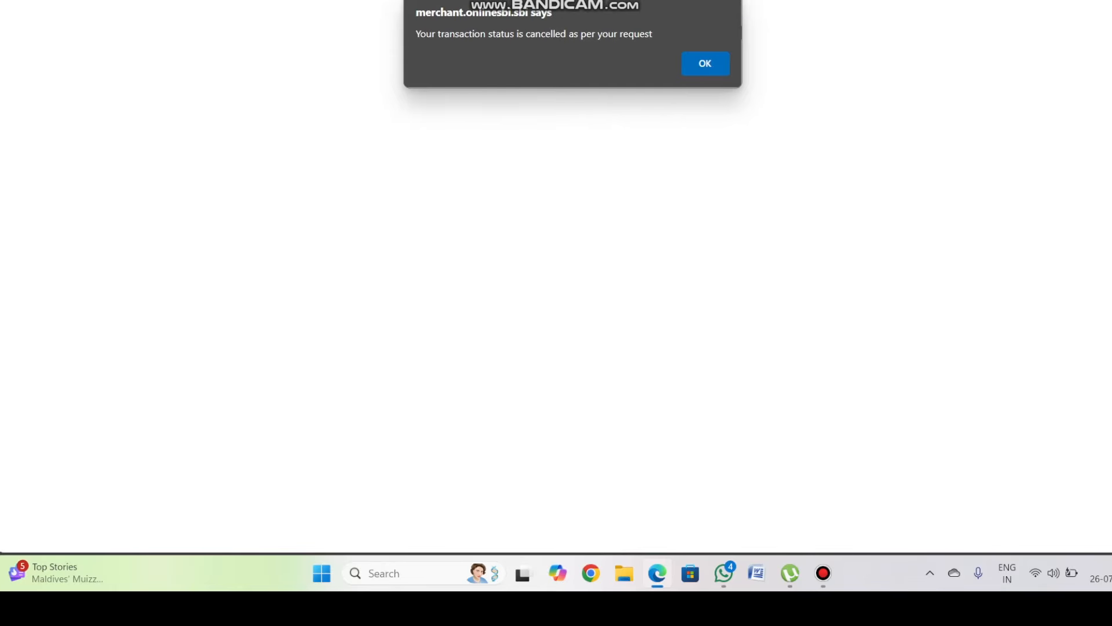
key(Return)
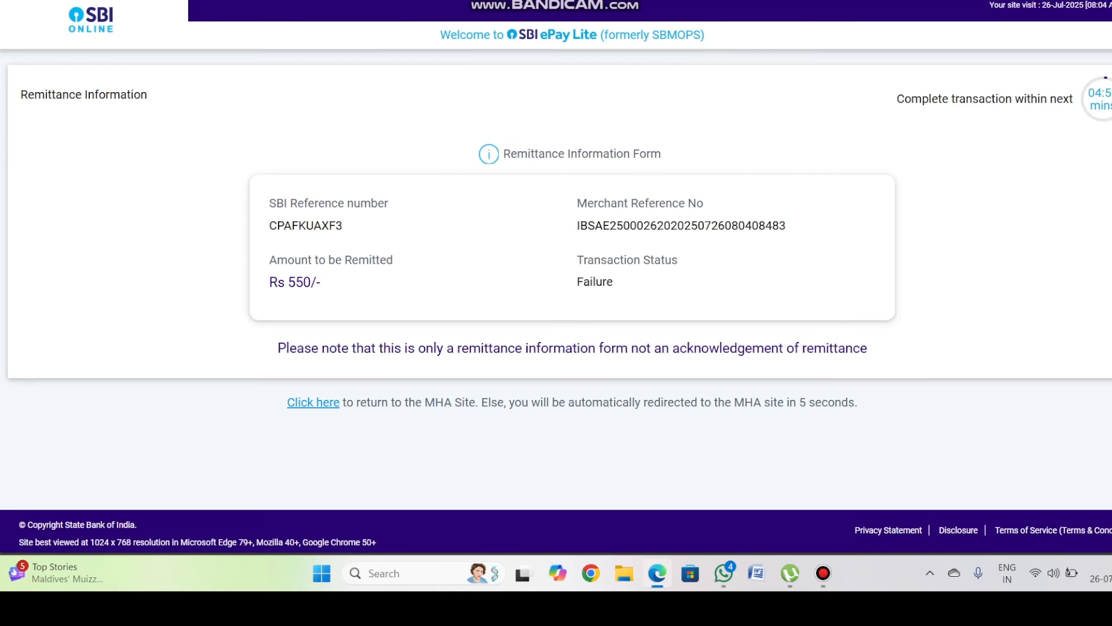